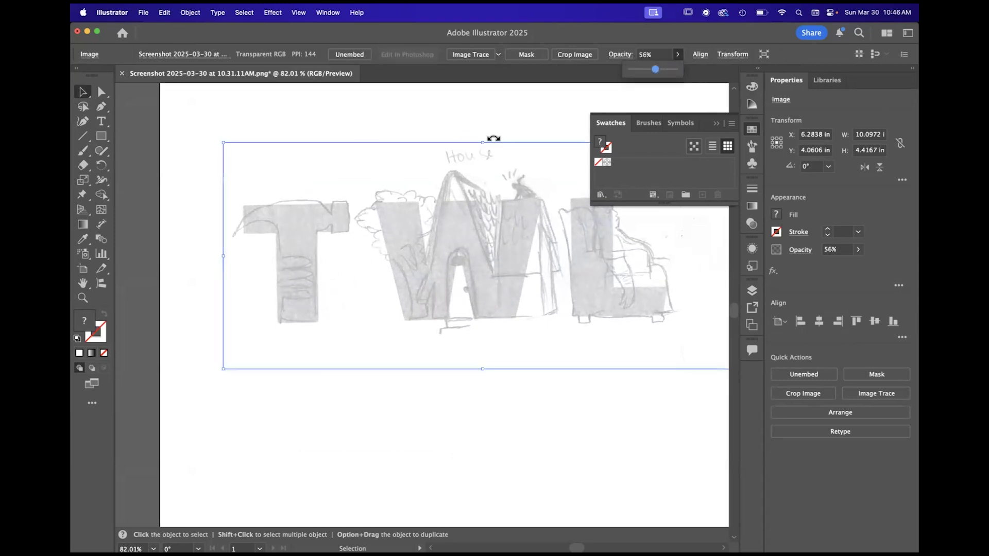
- Lock the selected TWL sketch image in place
{"action": "left_click", "coordinate": [190, 13]}
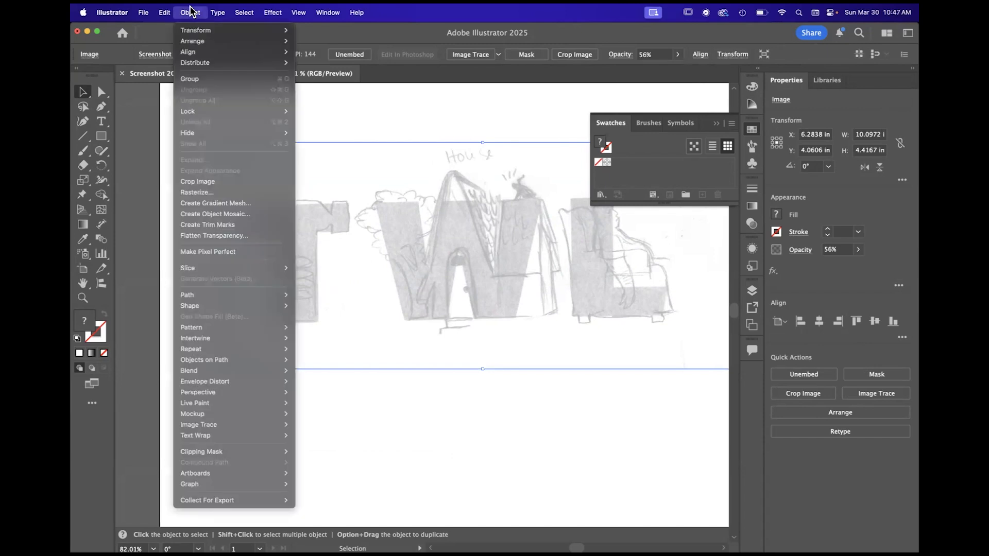
{"action": "mouse_move", "coordinate": [197, 116]}
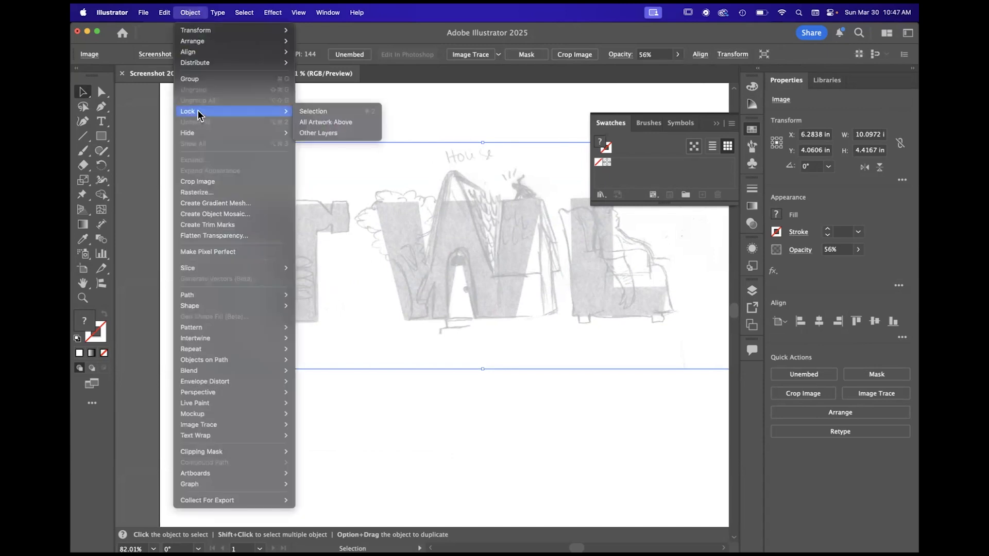
{"action": "left_click", "coordinate": [323, 112]}
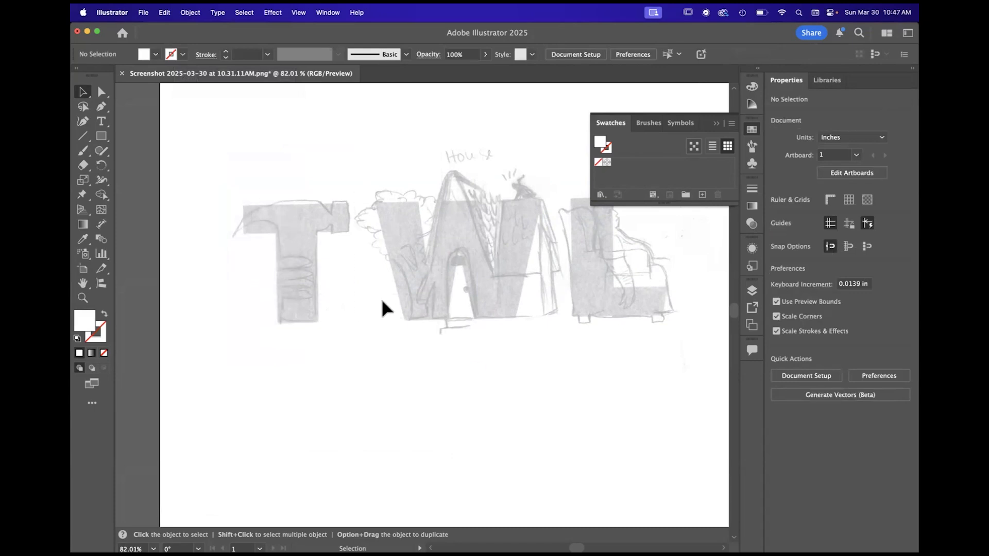
- Activate the Pen tool with no fill and a 1 pt black stroke for tracing the letter T
{"action": "scroll", "coordinate": [440, 356], "scroll_direction": "down", "scroll_amount": 5}
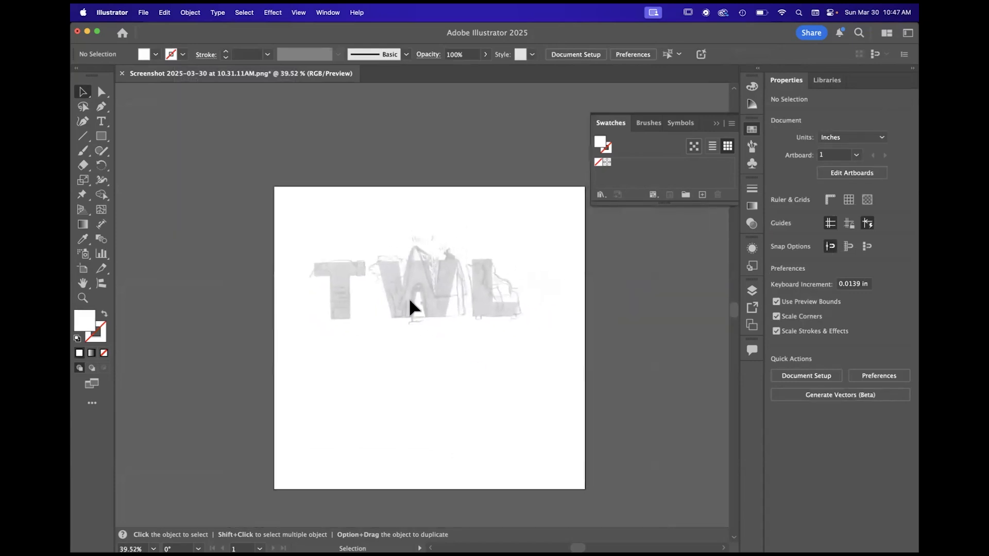
{"action": "scroll", "coordinate": [401, 289], "scroll_direction": "up", "scroll_amount": 6}
{"action": "scroll", "coordinate": [390, 266], "scroll_direction": "down", "scroll_amount": 4}
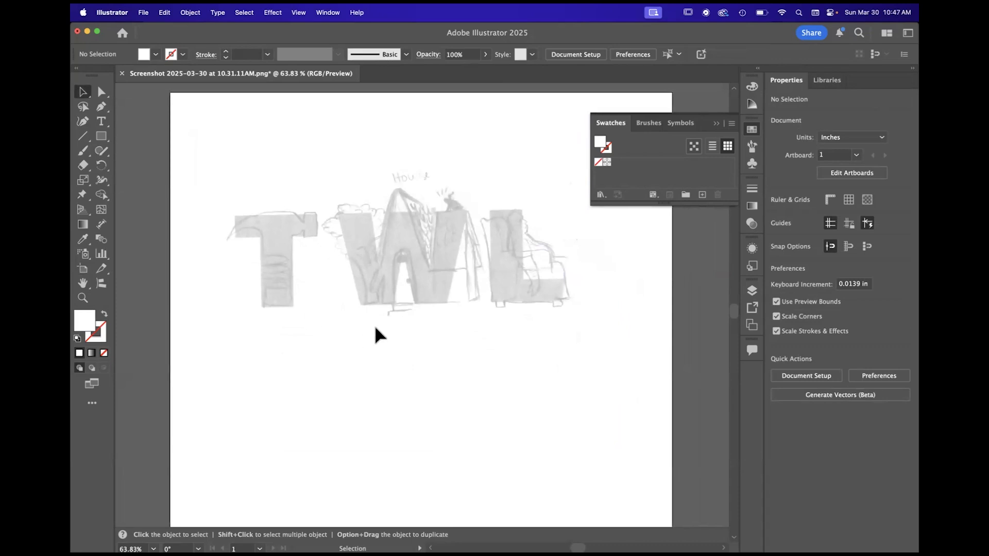
{"action": "scroll", "coordinate": [443, 402], "scroll_direction": "up", "scroll_amount": 1}
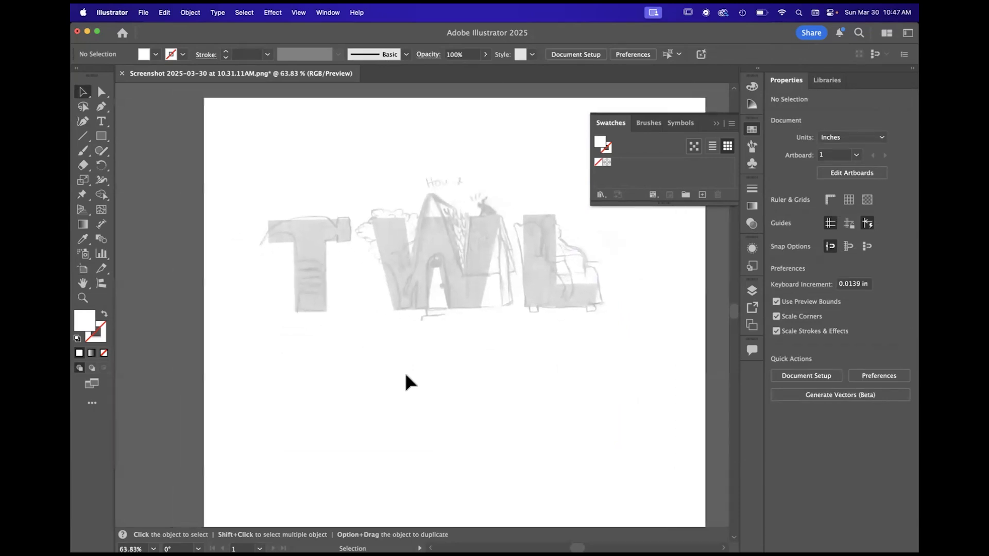
{"action": "scroll", "coordinate": [289, 280], "scroll_direction": "up", "scroll_amount": 5}
{"action": "scroll", "coordinate": [288, 276], "scroll_direction": "up", "scroll_amount": 2}
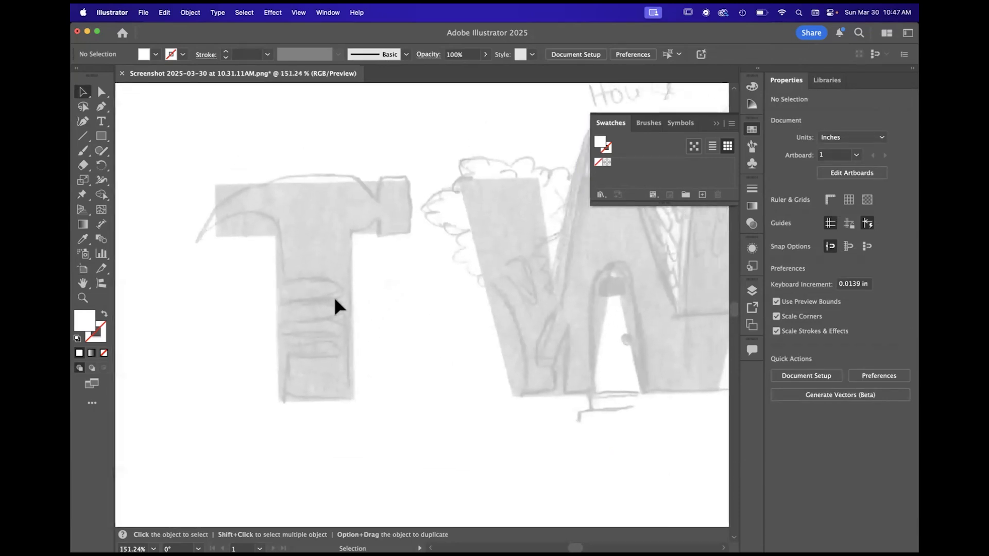
{"action": "left_click", "coordinate": [101, 107]}
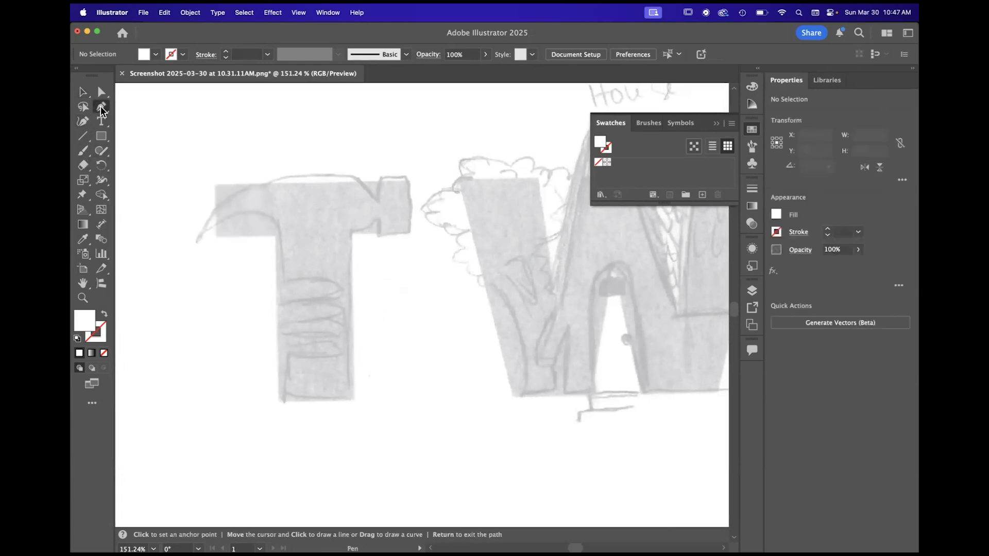
{"action": "left_click", "coordinate": [100, 106]}
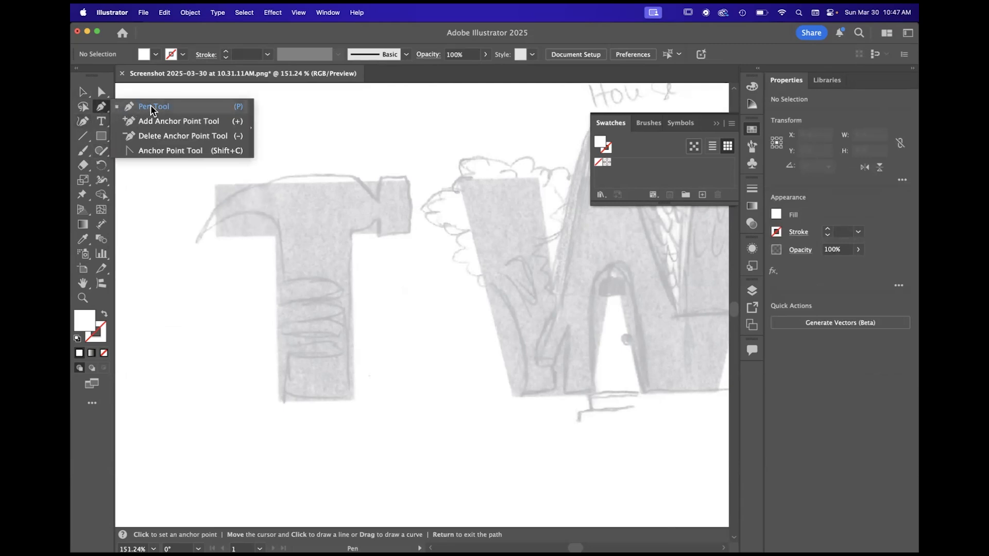
{"action": "left_click", "coordinate": [138, 106]}
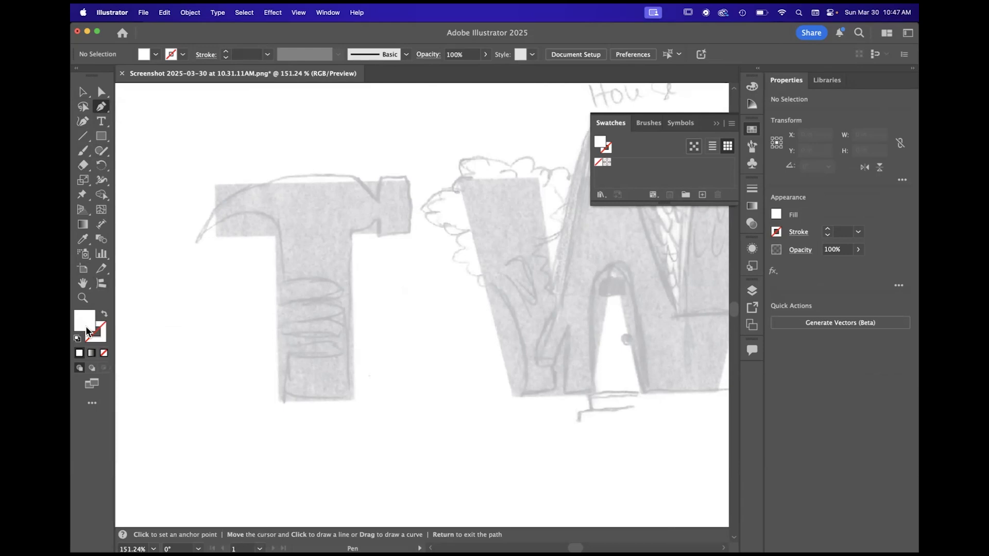
{"action": "left_click", "coordinate": [78, 339]}
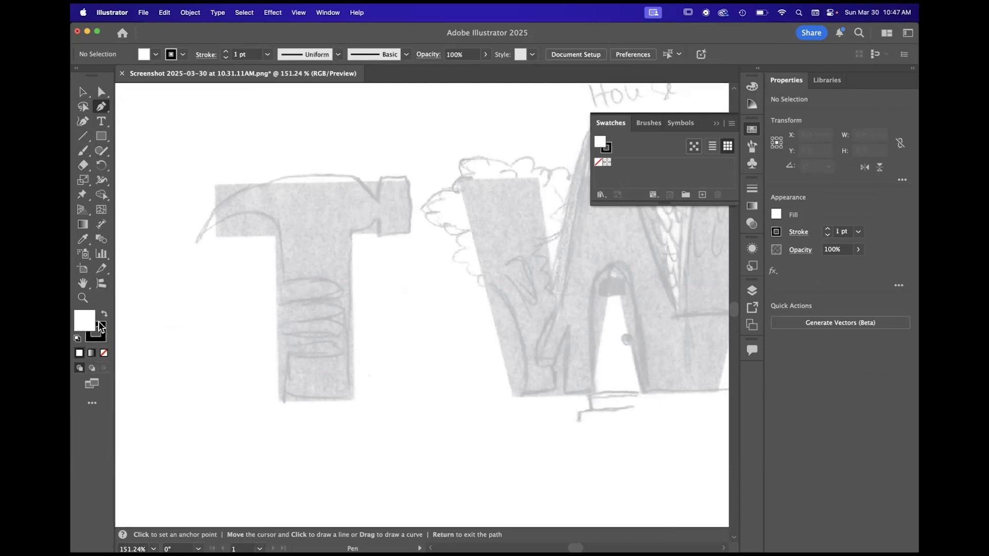
{"action": "key", "text": "/"}
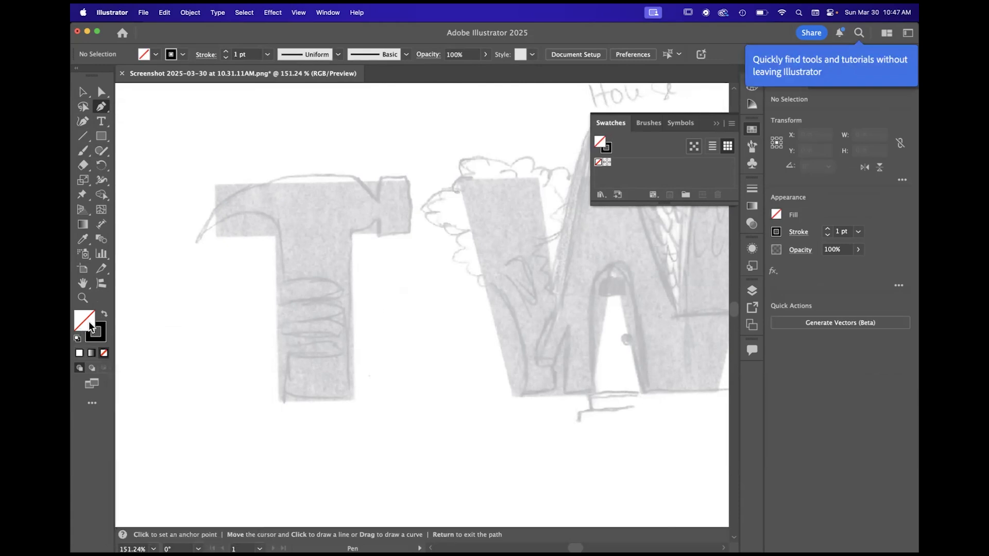
{"action": "scroll", "coordinate": [287, 192], "scroll_direction": "up", "scroll_amount": 3, "text": "alt"}
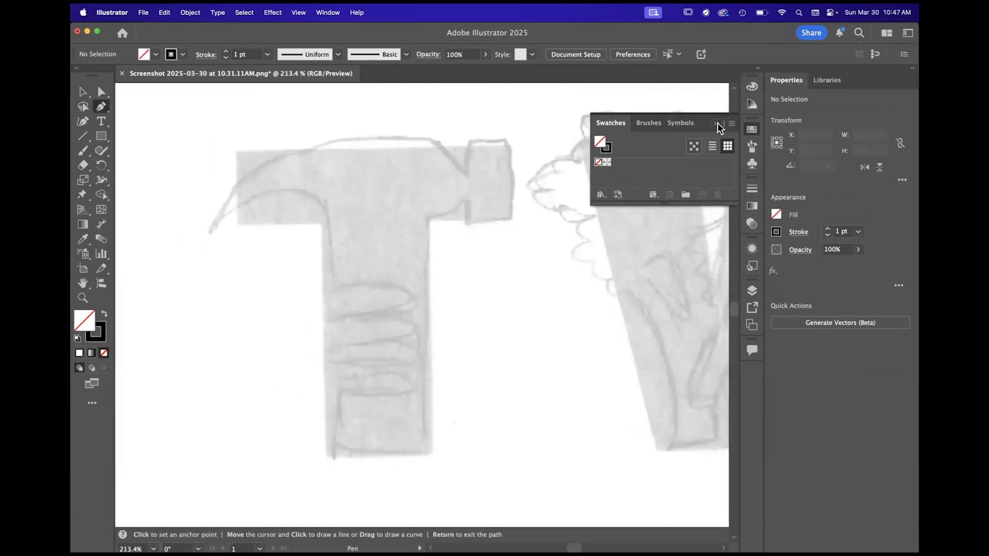
{"action": "scroll", "coordinate": [435, 309], "scroll_direction": "down", "scroll_amount": 5, "text": "alt"}
{"action": "scroll", "coordinate": [391, 295], "scroll_direction": "up", "scroll_amount": 4, "text": "alt"}
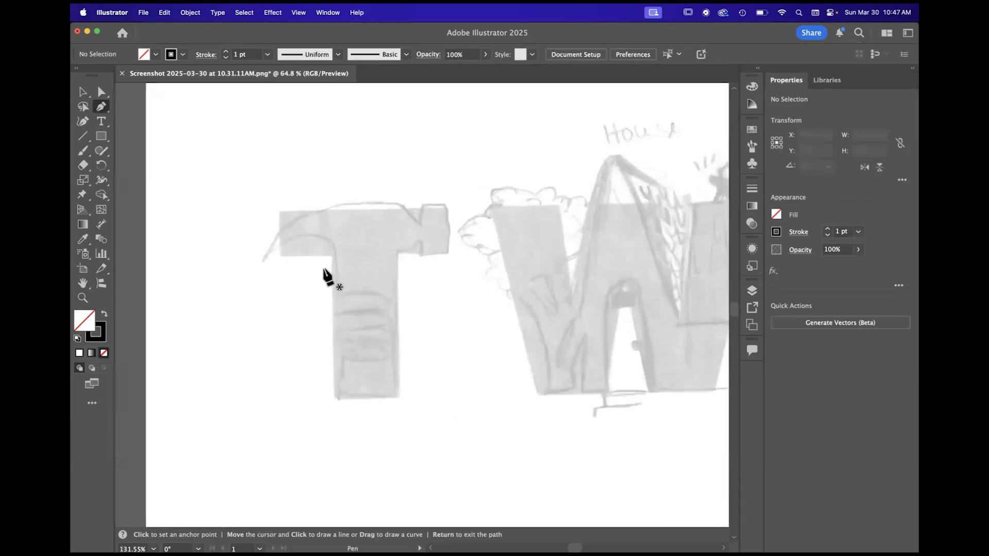
{"action": "scroll", "coordinate": [324, 273], "scroll_direction": "down", "scroll_amount": 3, "text": "alt"}
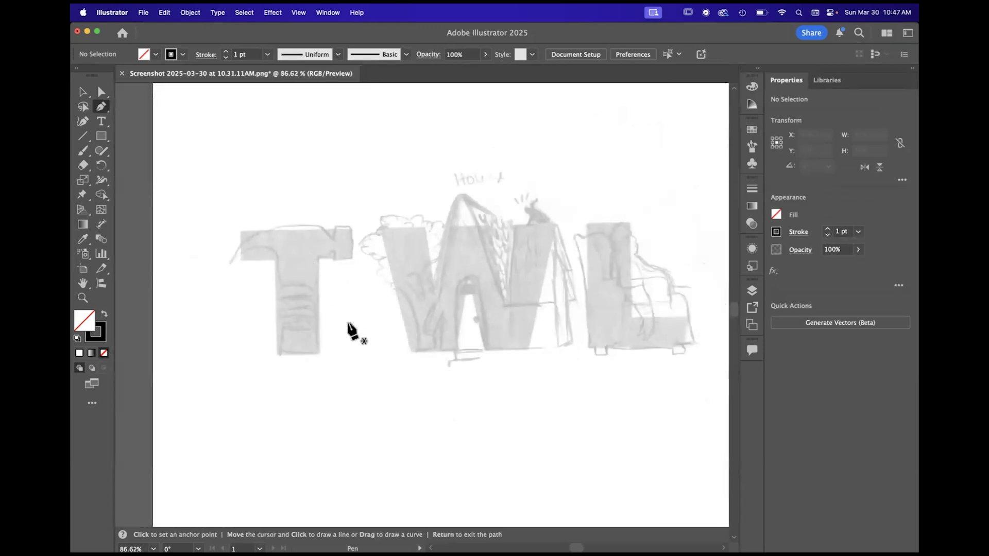
{"action": "scroll", "coordinate": [349, 332], "scroll_direction": "up", "scroll_amount": 5, "text": "alt"}
{"action": "scroll", "coordinate": [351, 331], "scroll_direction": "down", "scroll_amount": 2, "text": "alt"}
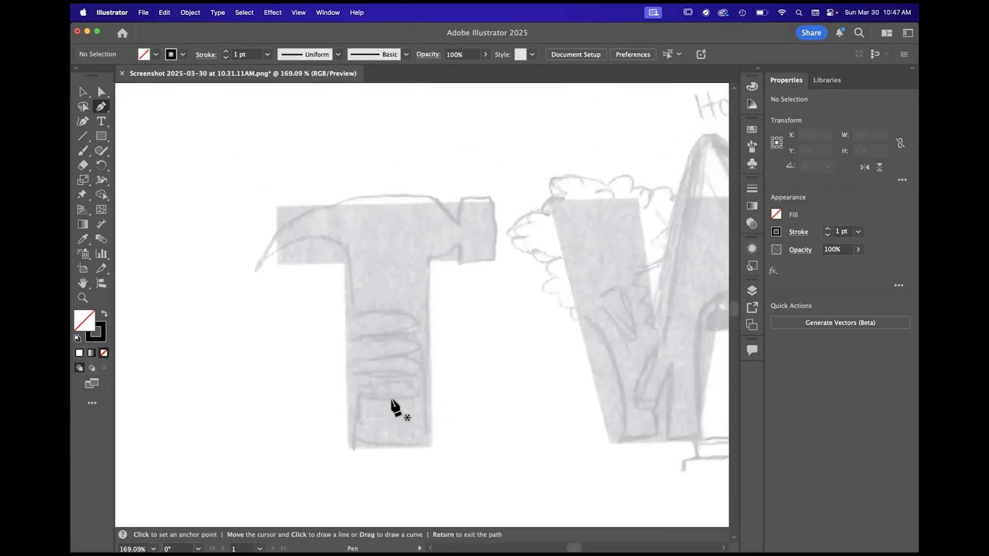
{"action": "scroll", "coordinate": [393, 407], "scroll_direction": "down", "scroll_amount": 3, "text": "alt"}
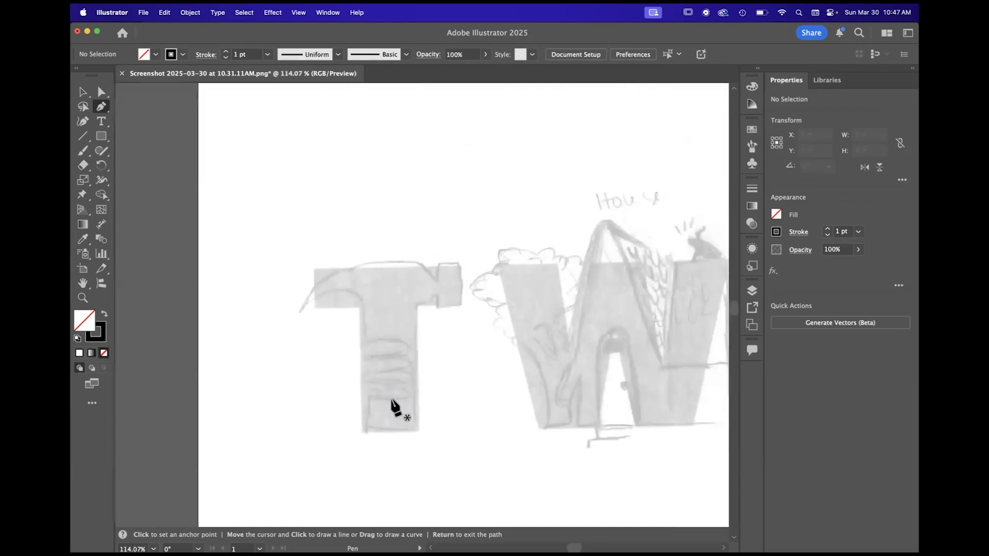
{"action": "scroll", "coordinate": [370, 341], "scroll_direction": "up", "scroll_amount": 3, "text": "alt"}
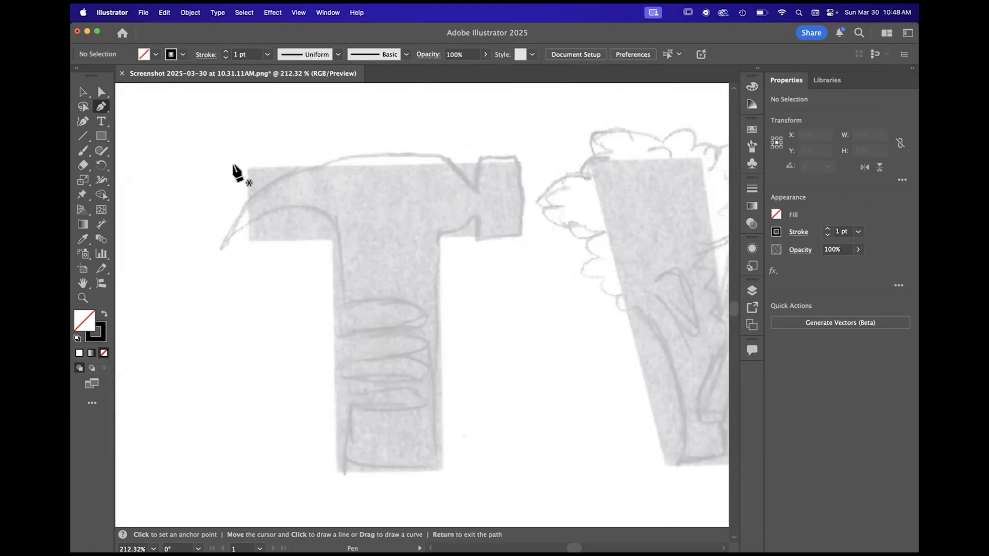
{"action": "scroll", "coordinate": [399, 194], "scroll_direction": "down", "scroll_amount": 3, "text": "alt"}
- Trace the hammer's upper edge with the Pen tool, from the claw tip along the curved top down to the notch before the striking head
{"action": "scroll", "coordinate": [399, 191], "scroll_direction": "up", "scroll_amount": 3, "text": "alt"}
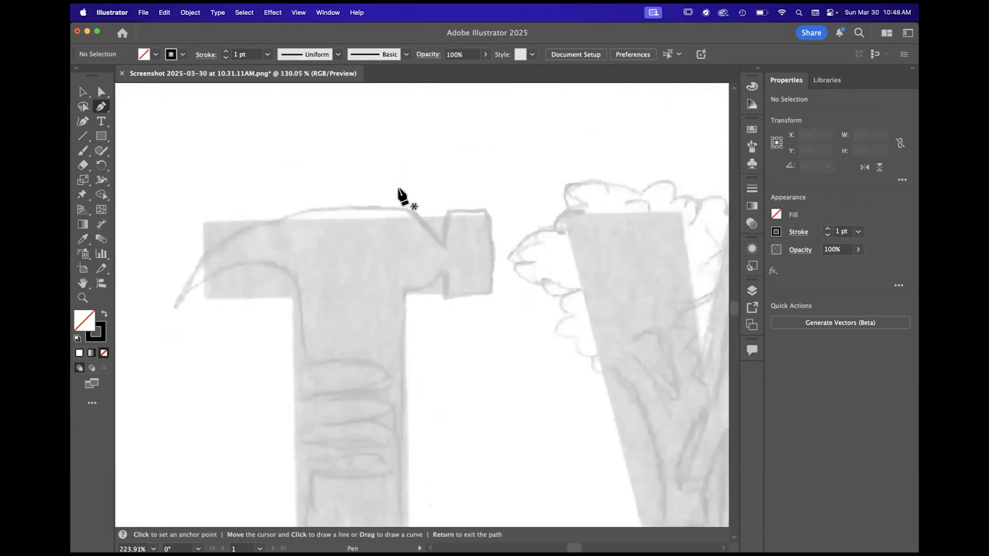
{"action": "left_click", "coordinate": [177, 311]}
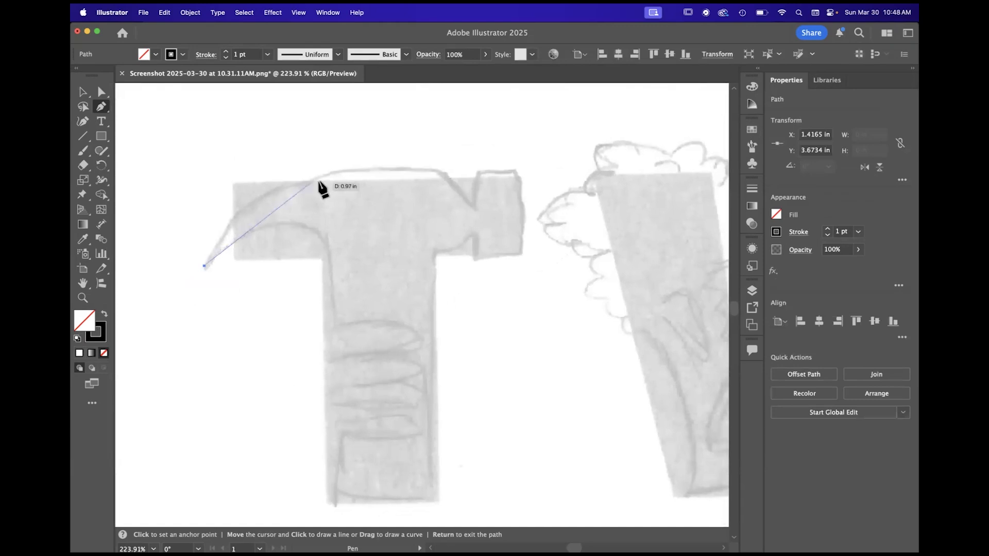
{"action": "left_click_drag", "start_coordinate": [376, 166], "coordinate": [526, 159]}
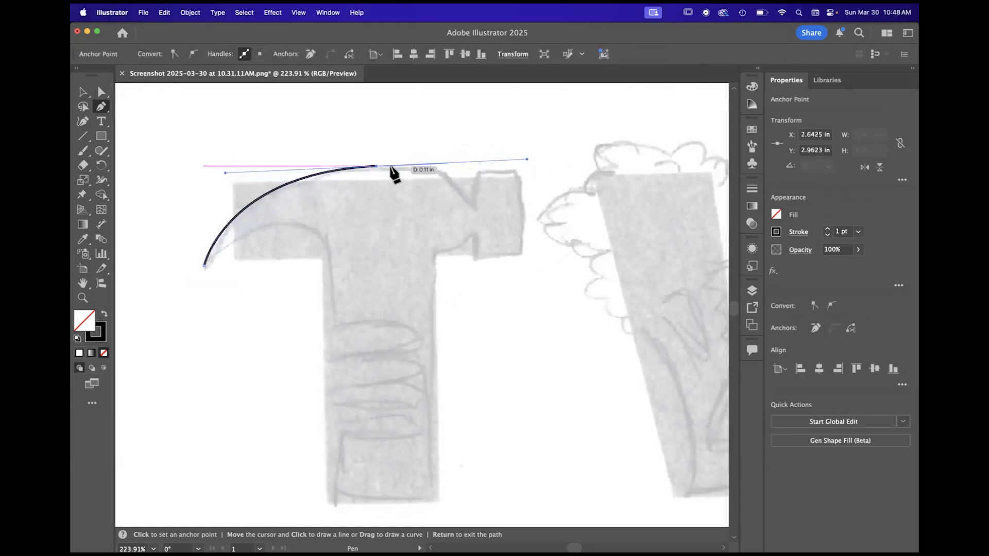
{"action": "left_click", "coordinate": [376, 166]}
{"action": "left_click", "coordinate": [442, 168]}
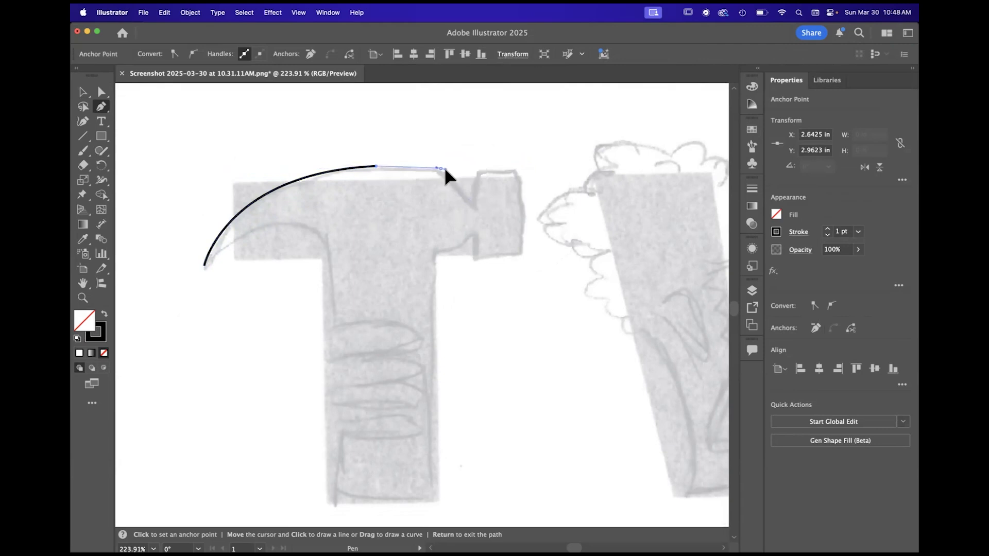
{"action": "left_click", "coordinate": [473, 202]}
- Continue the path around the rectangular striking head and curve it back under the neck to the top of the handle
{"action": "left_click", "coordinate": [475, 166]}
{"action": "left_click", "coordinate": [520, 167]}
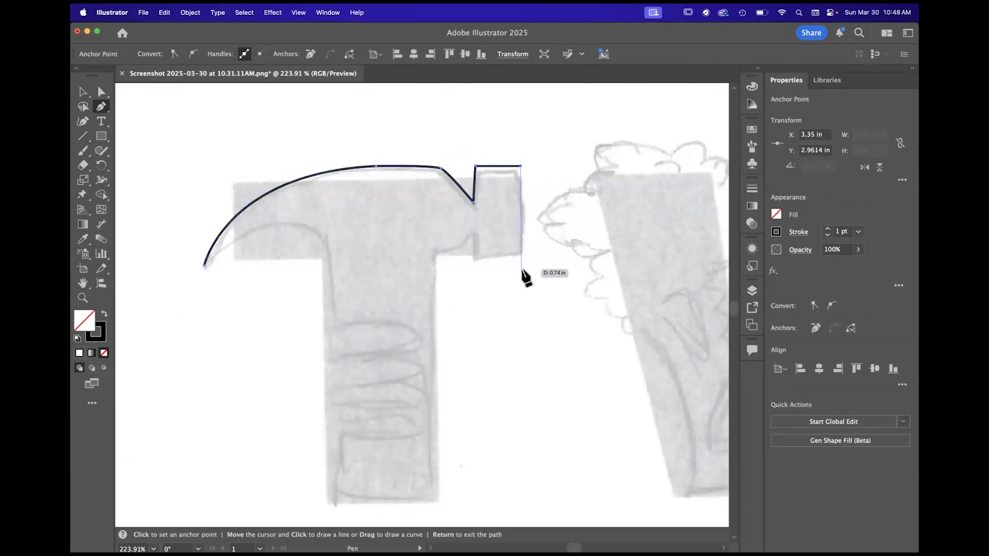
{"action": "left_click", "coordinate": [523, 256]}
{"action": "left_click", "coordinate": [474, 257]}
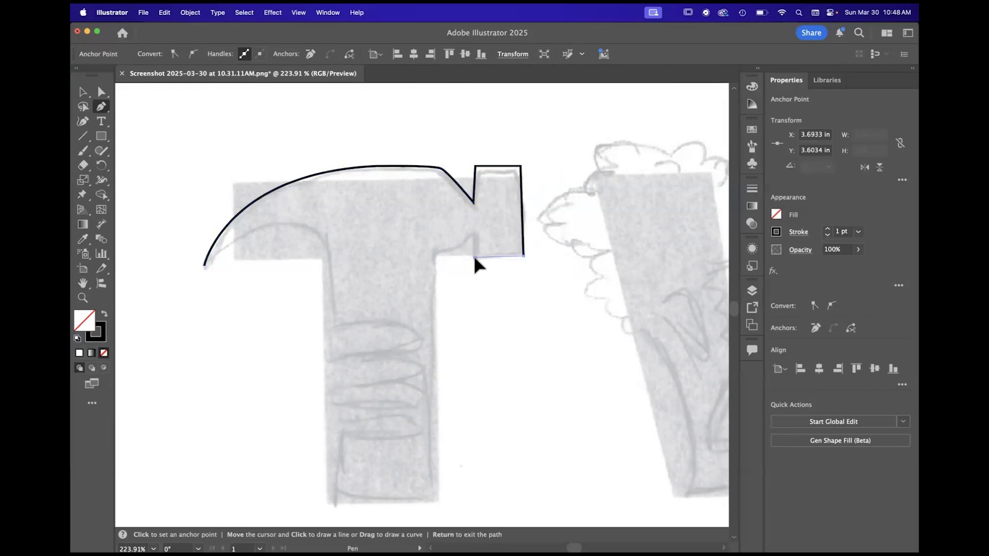
{"action": "left_click", "coordinate": [474, 222]}
{"action": "mouse_move", "coordinate": [435, 252]}
{"action": "left_mouse_down"}
{"action": "mouse_move", "coordinate": [404, 268]}
{"action": "mouse_move", "coordinate": [439, 257]}
{"action": "left_mouse_up"}
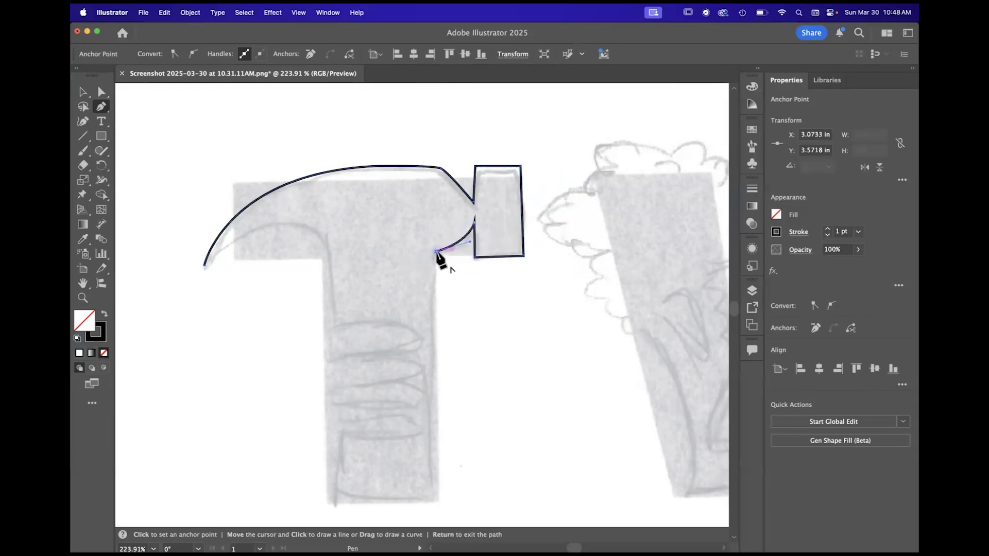
- Trace the handle's straight sides and base and the claw's curved underside, closing the path at the claw tip
{"action": "left_click", "coordinate": [439, 500]}
{"action": "scroll", "coordinate": [435, 507], "scroll_direction": "down", "scroll_amount": 3}
{"action": "scroll", "coordinate": [435, 507], "scroll_direction": "left", "scroll_amount": 1}
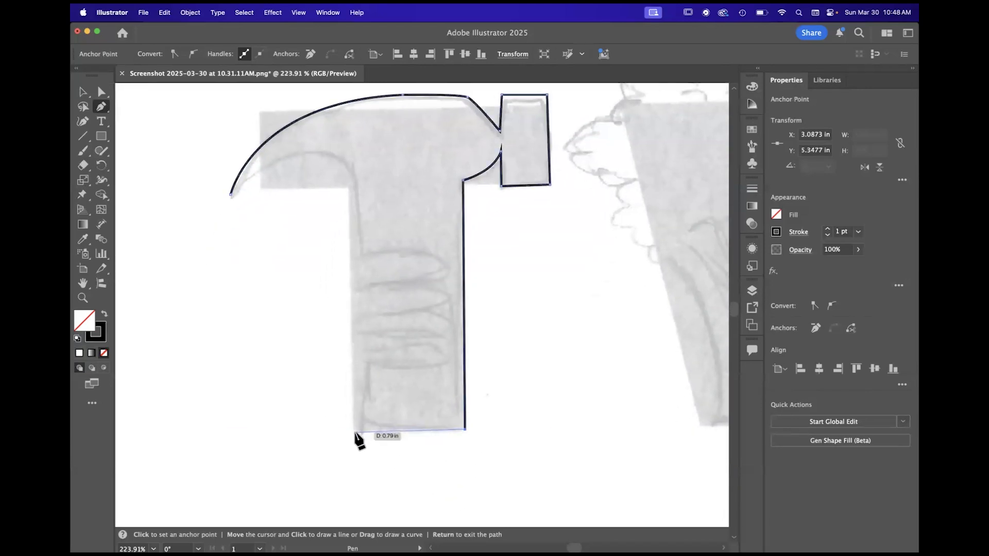
{"action": "left_click", "coordinate": [355, 429]}
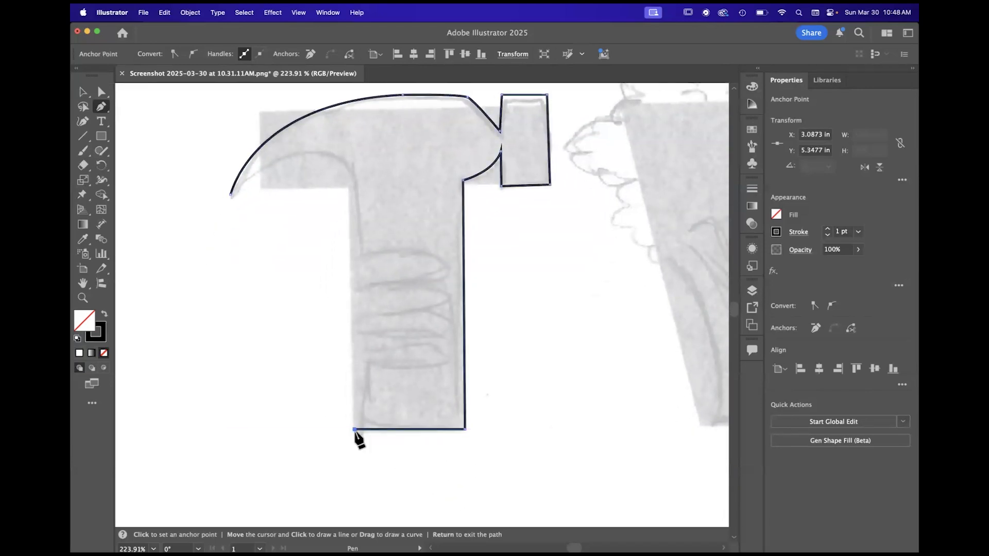
{"action": "scroll", "coordinate": [376, 327], "scroll_direction": "up", "scroll_amount": 2}
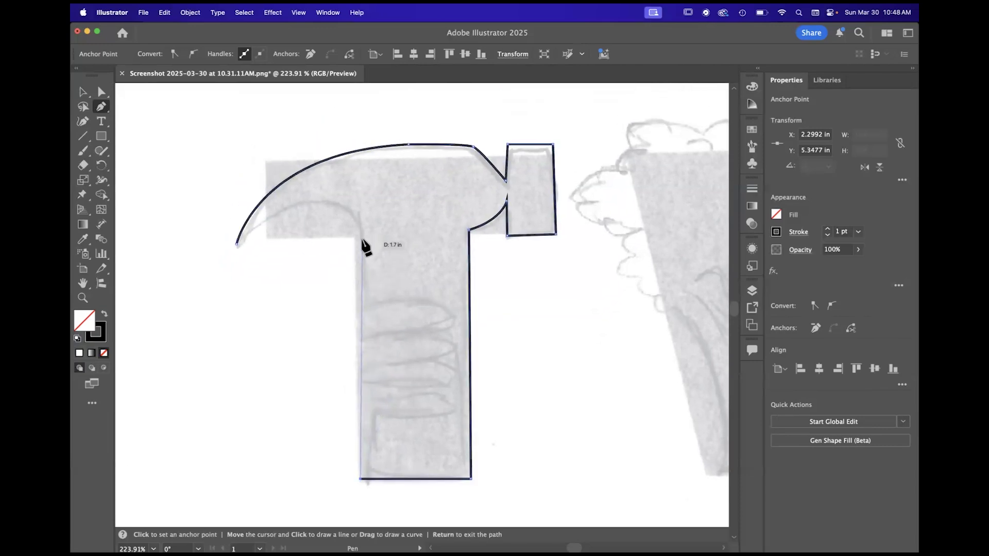
{"action": "left_click", "coordinate": [361, 229]}
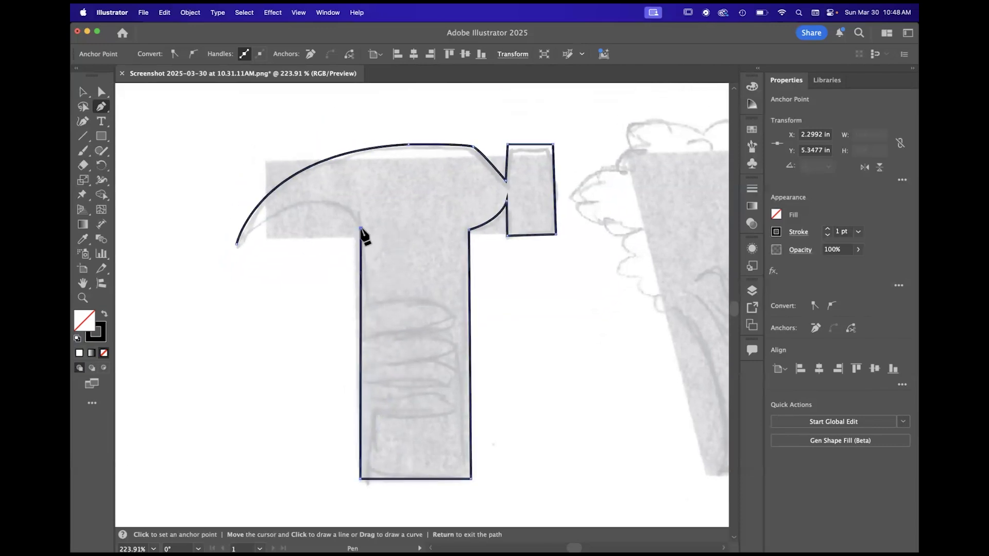
{"action": "left_click_drag", "start_coordinate": [304, 203], "coordinate": [253, 211]}
{"action": "left_click", "coordinate": [238, 244]}
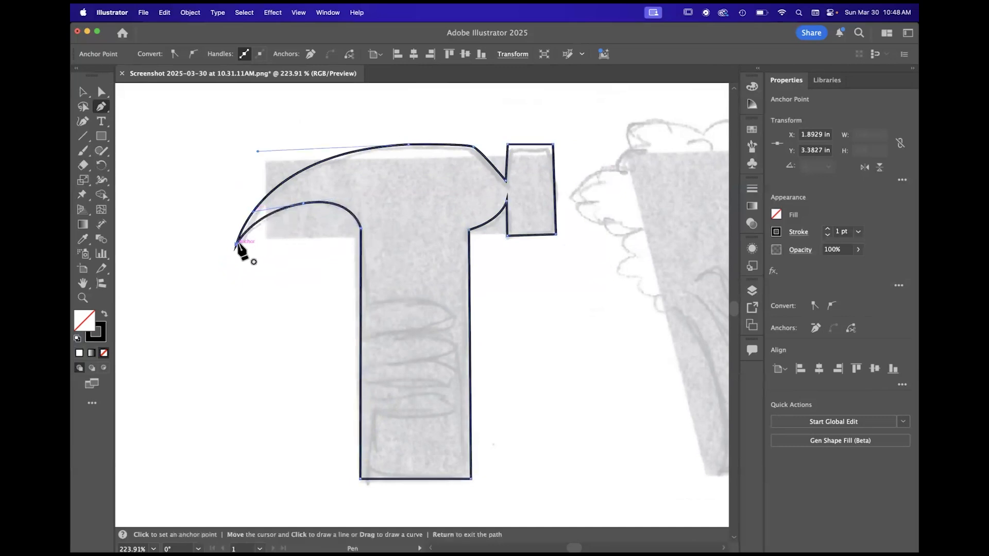
- Switch to the Selection tool and deselect the hammer outline
{"action": "left_click", "coordinate": [83, 91]}
{"action": "scroll", "coordinate": [437, 267], "scroll_direction": "down", "scroll_amount": 8}
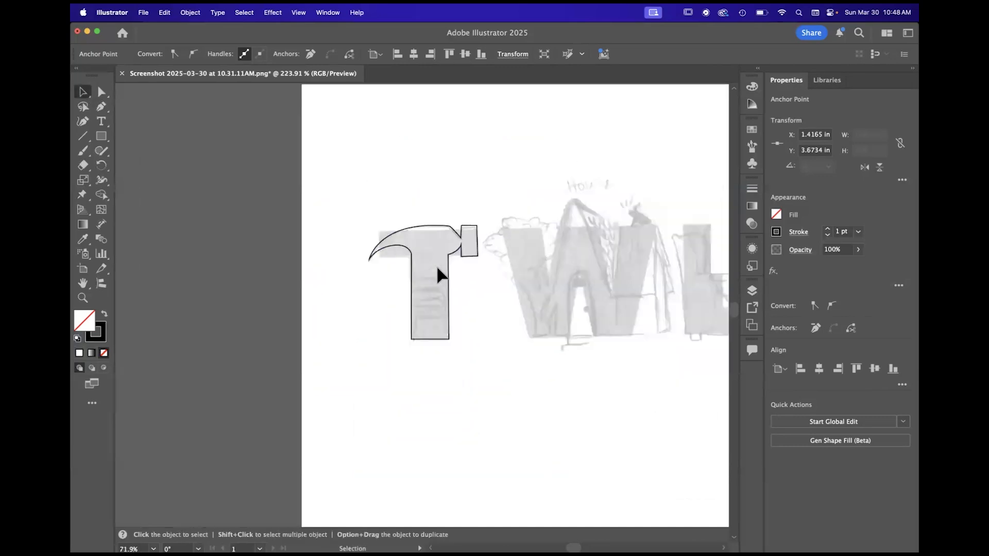
{"action": "scroll", "coordinate": [482, 230], "scroll_direction": "up", "scroll_amount": 7}
{"action": "scroll", "coordinate": [481, 230], "scroll_direction": "down", "scroll_amount": 2}
{"action": "scroll", "coordinate": [482, 231], "scroll_direction": "down", "scroll_amount": 1}
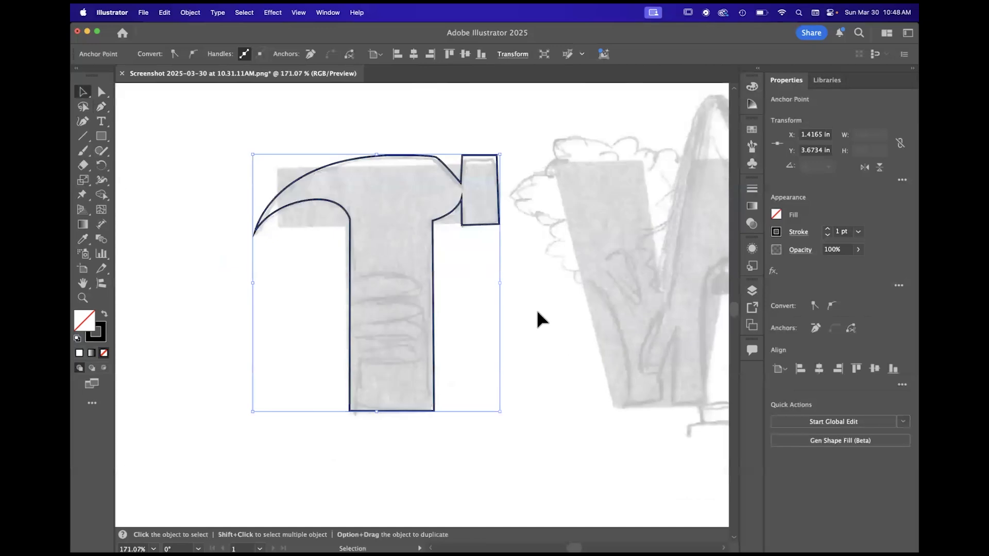
{"action": "left_click", "coordinate": [536, 308]}
- Draw a wide rounded rectangle with fully rounded ends across the left edge of the hammer's handle, level with the topmost grip band
{"action": "scroll", "coordinate": [348, 303], "scroll_direction": "up", "scroll_amount": 6}
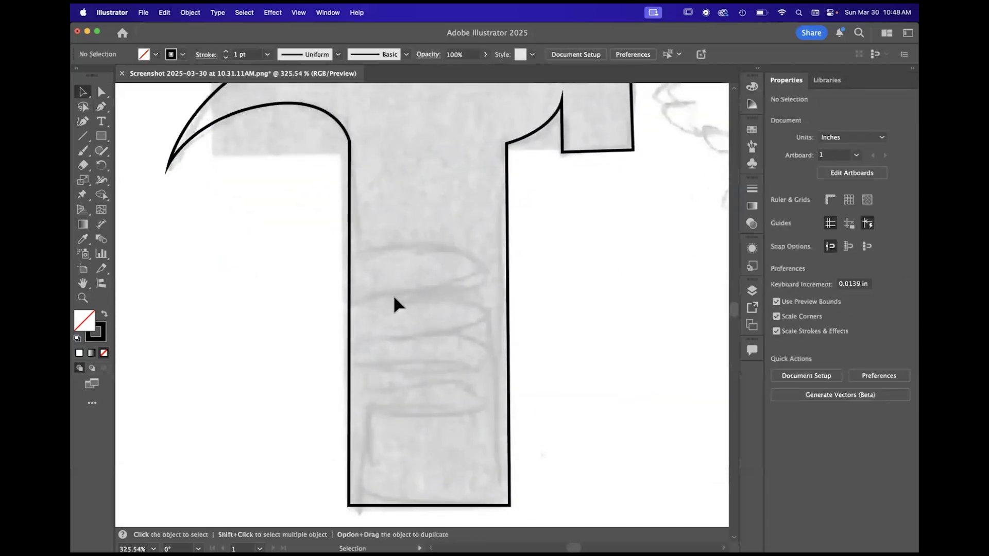
{"action": "left_click", "coordinate": [101, 136]}
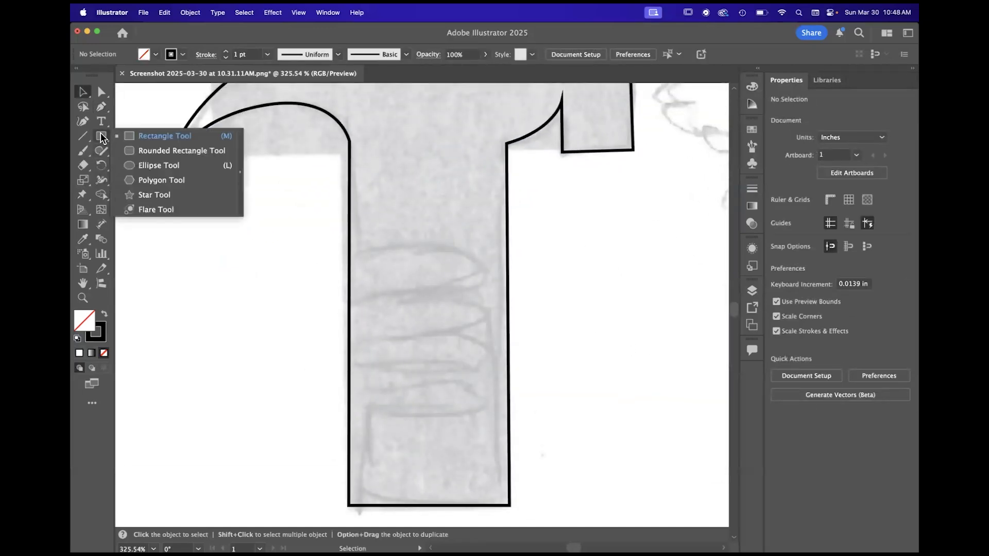
{"action": "left_click", "coordinate": [151, 150]}
{"action": "mouse_move", "coordinate": [221, 260]}
{"action": "left_mouse_down"}
{"action": "mouse_move", "coordinate": [342, 298]}
{"action": "mouse_move", "coordinate": [390, 301]}
{"action": "left_mouse_up"}
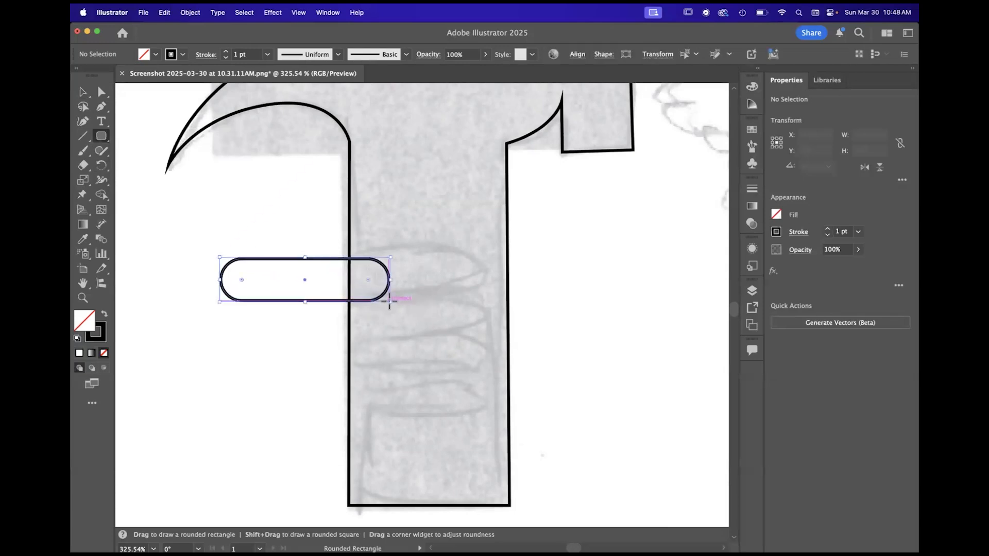
- Move the rounded rectangle mostly inside the handle at the topmost grip band and duplicate it downward into four stacked slots
{"action": "left_click", "coordinate": [81, 91]}
{"action": "left_click_drag", "start_coordinate": [337, 265], "coordinate": [420, 255]}
{"action": "scroll", "coordinate": [530, 334], "scroll_direction": "up", "scroll_amount": 2}
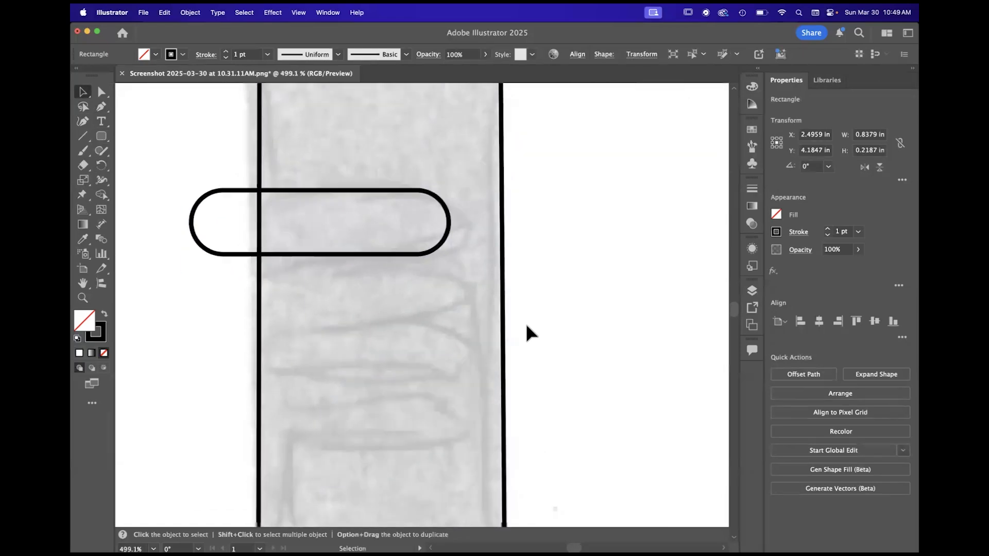
{"action": "scroll", "coordinate": [526, 325], "scroll_direction": "down", "scroll_amount": 2}
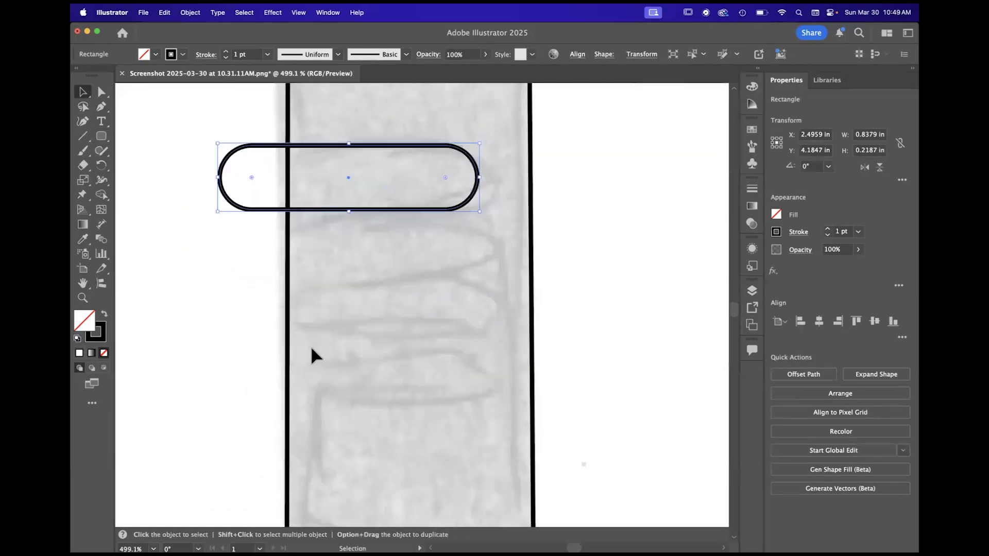
{"action": "scroll", "coordinate": [311, 350], "scroll_direction": "down", "scroll_amount": 4}
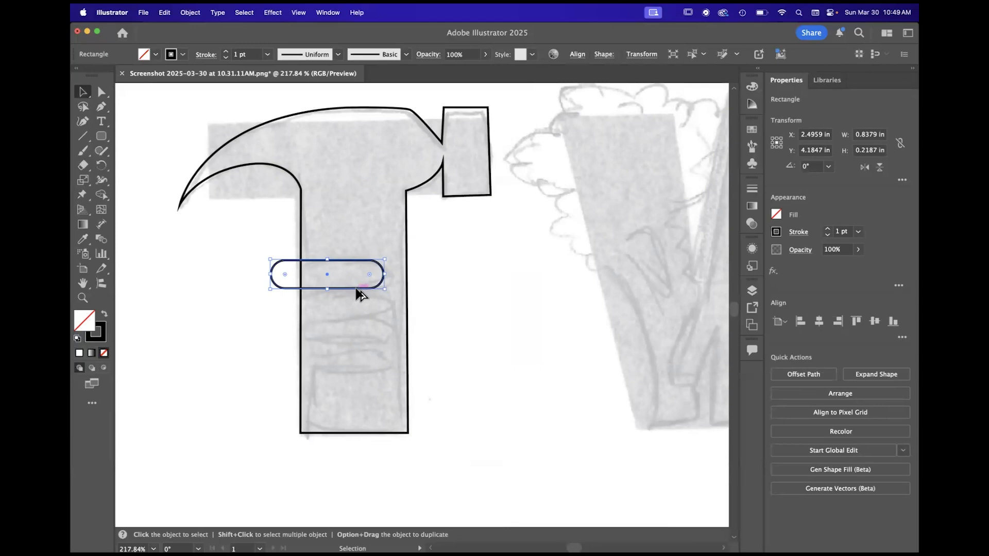
{"action": "mouse_move", "coordinate": [360, 293]}
{"action": "left_mouse_down"}
{"action": "mouse_move", "coordinate": [357, 387]}
{"action": "mouse_move", "coordinate": [390, 373]}
{"action": "mouse_move", "coordinate": [374, 372]}
{"action": "mouse_move", "coordinate": [360, 388]}
{"action": "mouse_move", "coordinate": [357, 379]}
{"action": "left_mouse_up"}
- Slim the four stacked slots and even out their spacing, making the bottom one about 0.17 in high, and deselect
{"action": "left_click", "coordinate": [362, 267]}
{"action": "left_click_drag", "start_coordinate": [329, 260], "coordinate": [329, 266]}
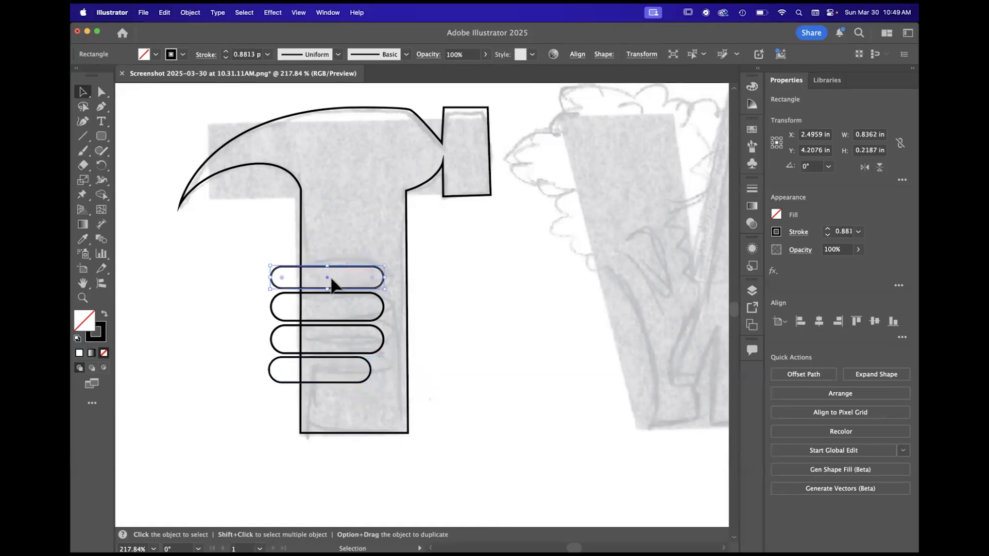
{"action": "left_click", "coordinate": [380, 322]}
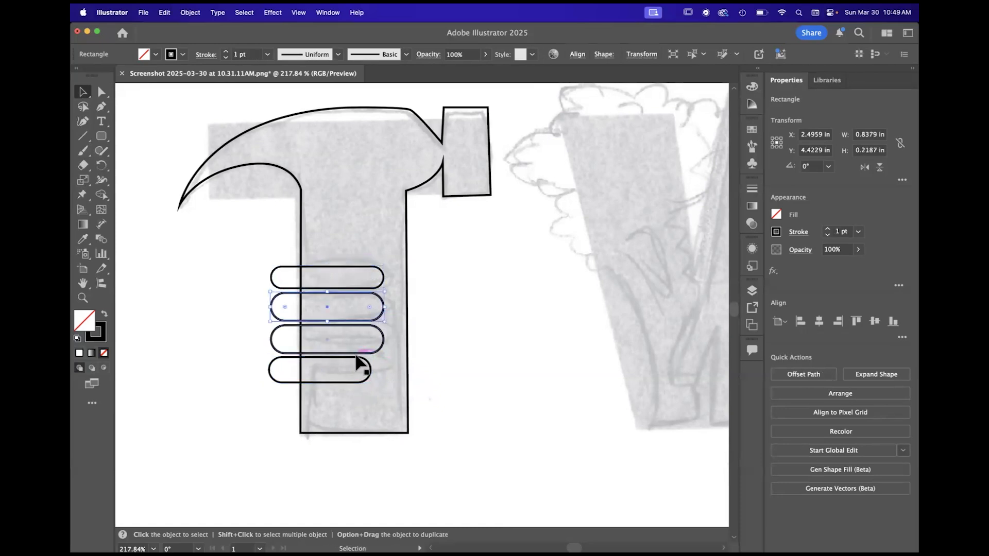
{"action": "left_click", "coordinate": [385, 337]}
{"action": "left_click", "coordinate": [381, 305]}
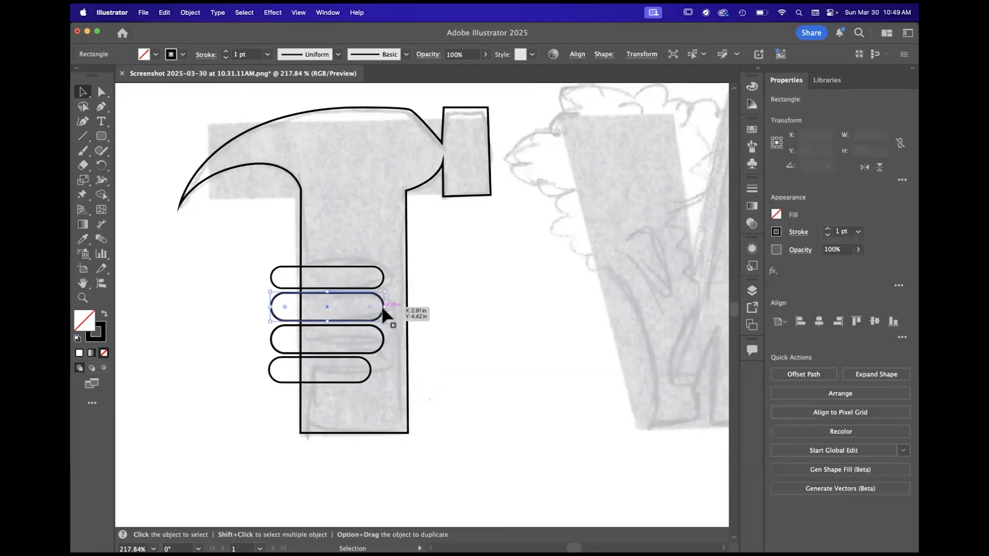
{"action": "left_click", "coordinate": [383, 342], "text": "shift"}
{"action": "mouse_move", "coordinate": [329, 355]}
{"action": "left_mouse_down"}
{"action": "mouse_move", "coordinate": [329, 345]}
{"action": "mouse_move", "coordinate": [339, 355]}
{"action": "mouse_move", "coordinate": [322, 374]}
{"action": "left_mouse_up"}
{"action": "left_click", "coordinate": [343, 368]}
{"action": "scroll", "coordinate": [431, 232], "scroll_direction": "up", "scroll_amount": 3}
{"action": "scroll", "coordinate": [431, 233], "scroll_direction": "left", "scroll_amount": 2}
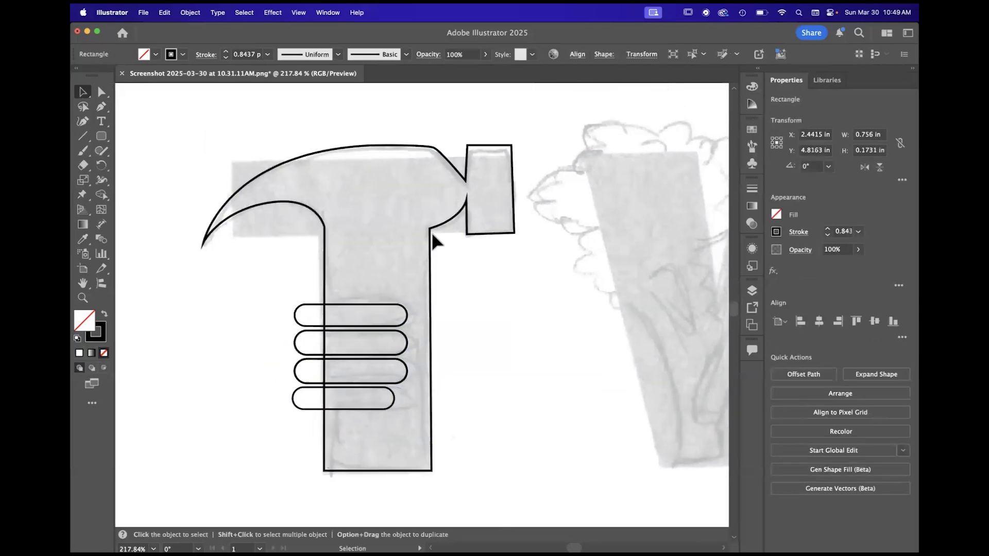
{"action": "left_click", "coordinate": [540, 337]}
- Adjust the anchor and its handles with Direct Selection so the hammer's top edge curves smoothly down to the neck
{"action": "scroll", "coordinate": [437, 247], "scroll_direction": "down", "scroll_amount": 2}
{"action": "scroll", "coordinate": [436, 242], "scroll_direction": "up", "scroll_amount": 3}
{"action": "scroll", "coordinate": [437, 242], "scroll_direction": "down", "scroll_amount": 3}
{"action": "left_click", "coordinate": [101, 92]}
{"action": "scroll", "coordinate": [384, 149], "scroll_direction": "up", "scroll_amount": 5}
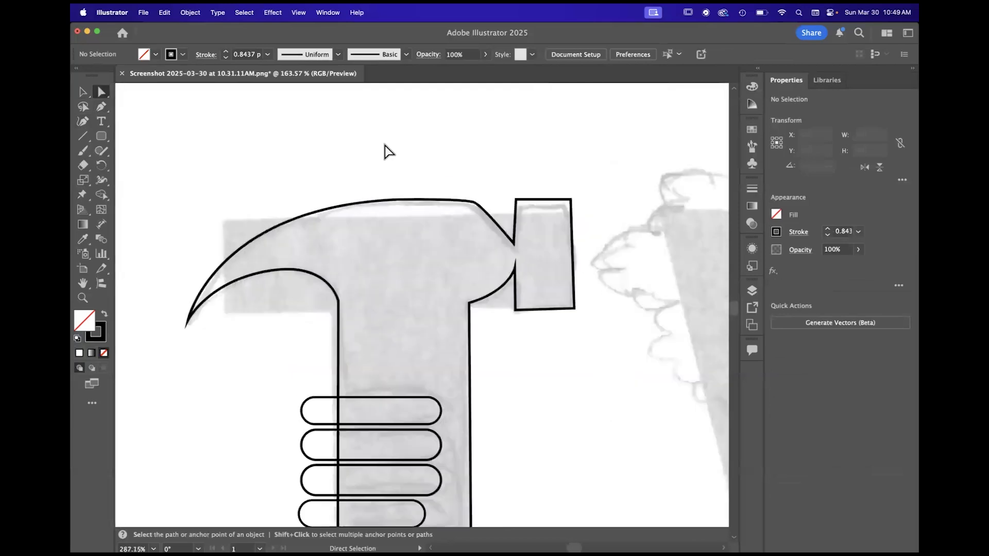
{"action": "left_click", "coordinate": [497, 219]}
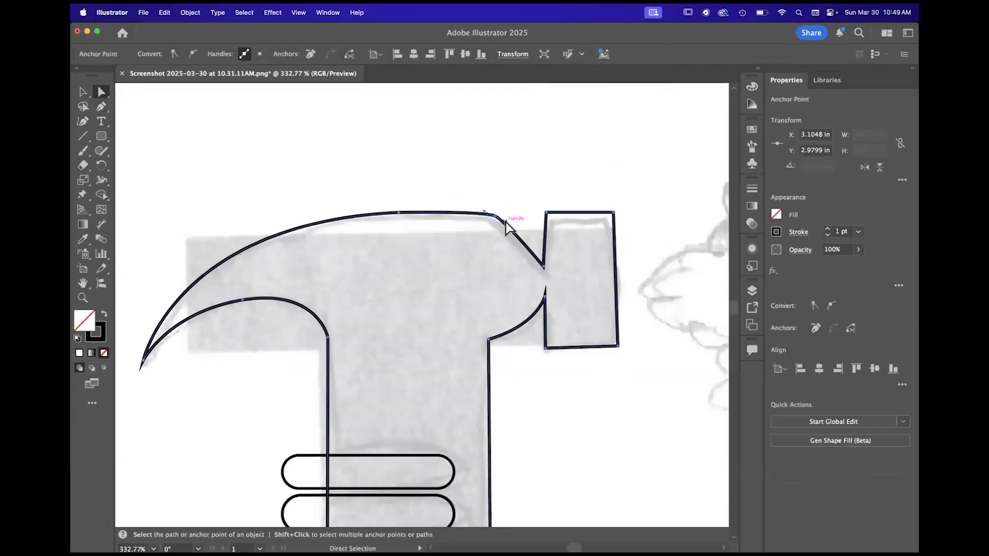
{"action": "left_click_drag", "start_coordinate": [529, 238], "coordinate": [531, 238]}
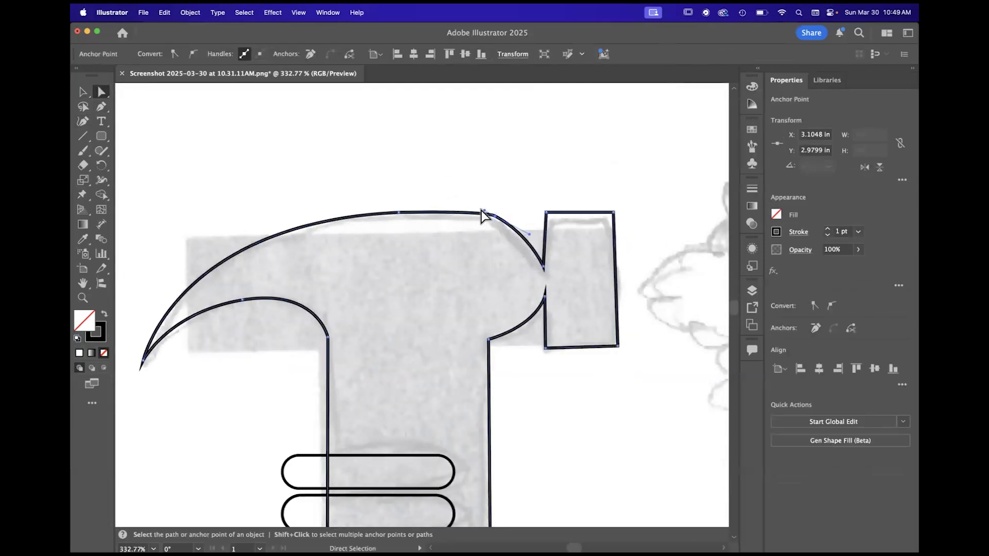
{"action": "mouse_move", "coordinate": [484, 211]}
{"action": "left_mouse_down"}
{"action": "mouse_move", "coordinate": [466, 204]}
{"action": "mouse_move", "coordinate": [494, 222]}
{"action": "left_mouse_up"}
{"action": "scroll", "coordinate": [495, 222], "scroll_direction": "down", "scroll_amount": 10}
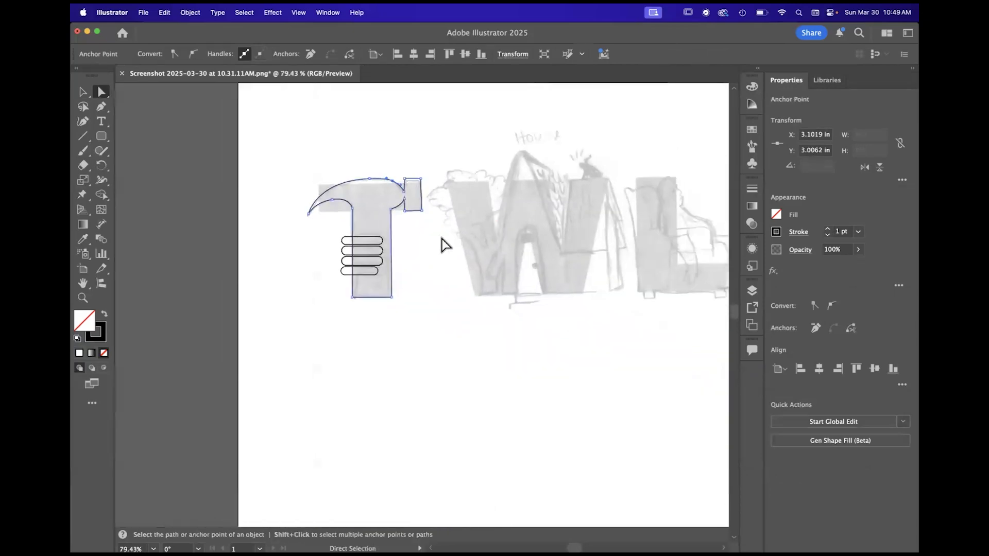
{"action": "scroll", "coordinate": [444, 244], "scroll_direction": "up", "scroll_amount": 5}
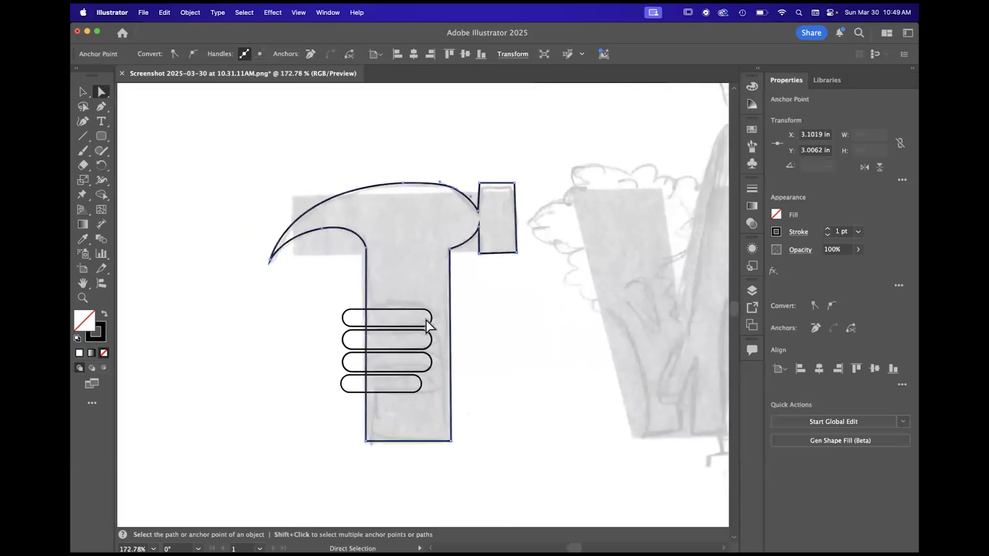
{"action": "left_click", "coordinate": [563, 311]}
- Select the hammer outline and all four slots, and cut the top two slots out of the handle's edge with Shape Builder
{"action": "scroll", "coordinate": [399, 372], "scroll_direction": "down", "scroll_amount": 2}
{"action": "scroll", "coordinate": [398, 372], "scroll_direction": "up", "scroll_amount": 2}
{"action": "scroll", "coordinate": [399, 373], "scroll_direction": "right", "scroll_amount": 2}
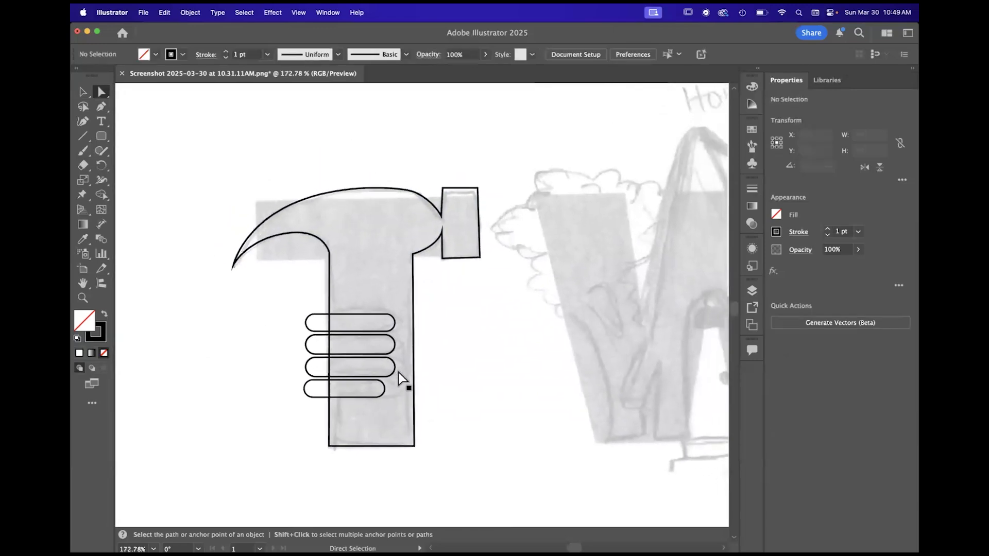
{"action": "left_click", "coordinate": [82, 92]}
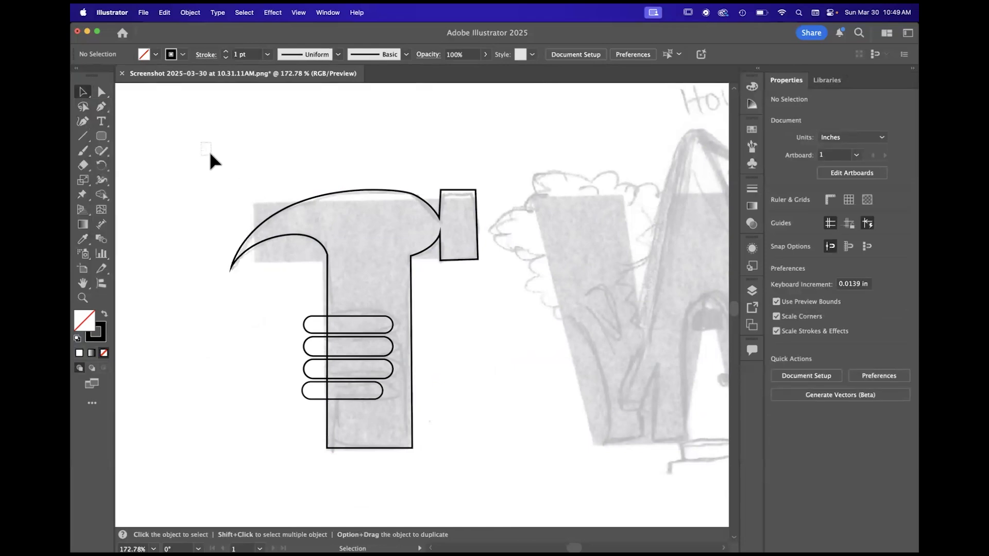
{"action": "left_click_drag", "start_coordinate": [269, 211], "coordinate": [483, 437]}
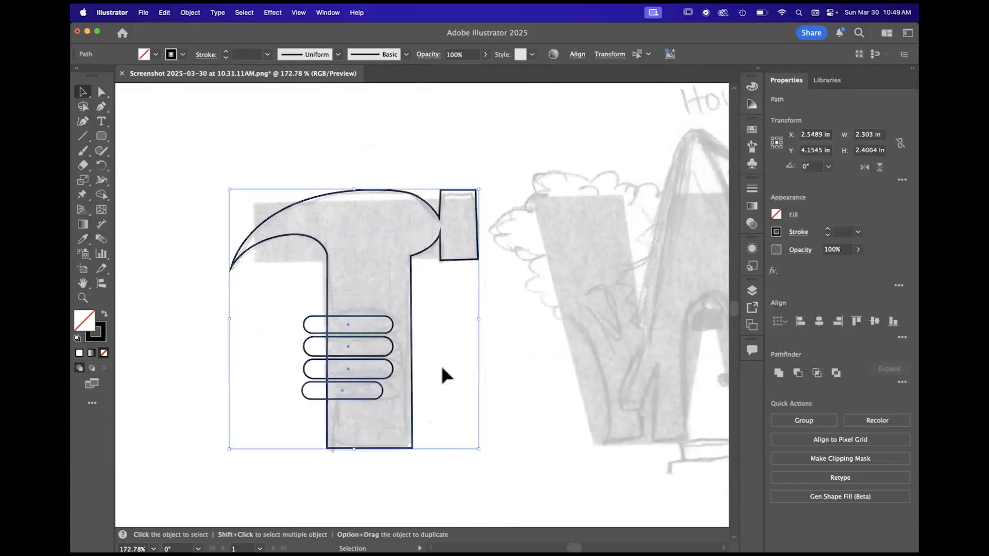
{"action": "scroll", "coordinate": [402, 360], "scroll_direction": "down", "scroll_amount": 3}
{"action": "scroll", "coordinate": [402, 359], "scroll_direction": "left", "scroll_amount": 2}
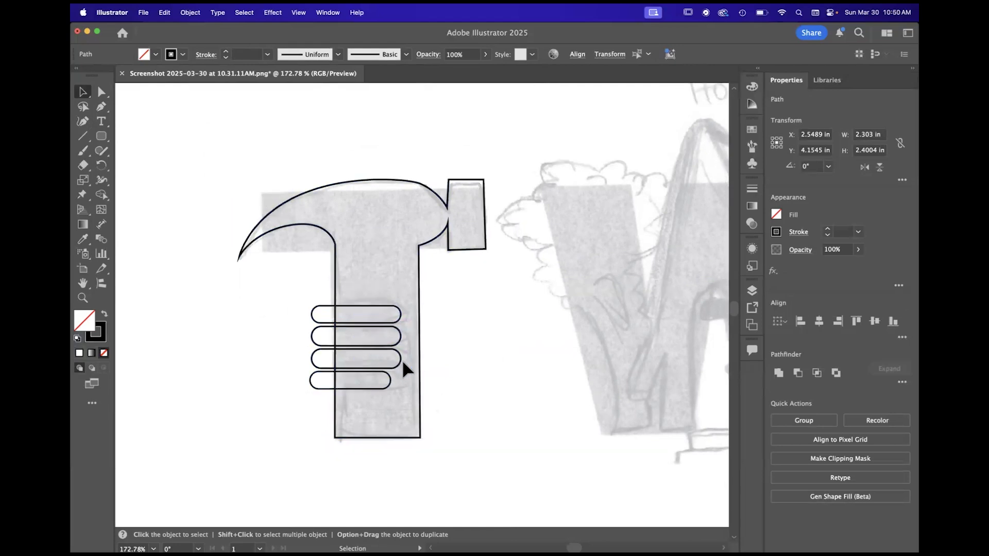
{"action": "scroll", "coordinate": [377, 292], "scroll_direction": "down", "scroll_amount": 5}
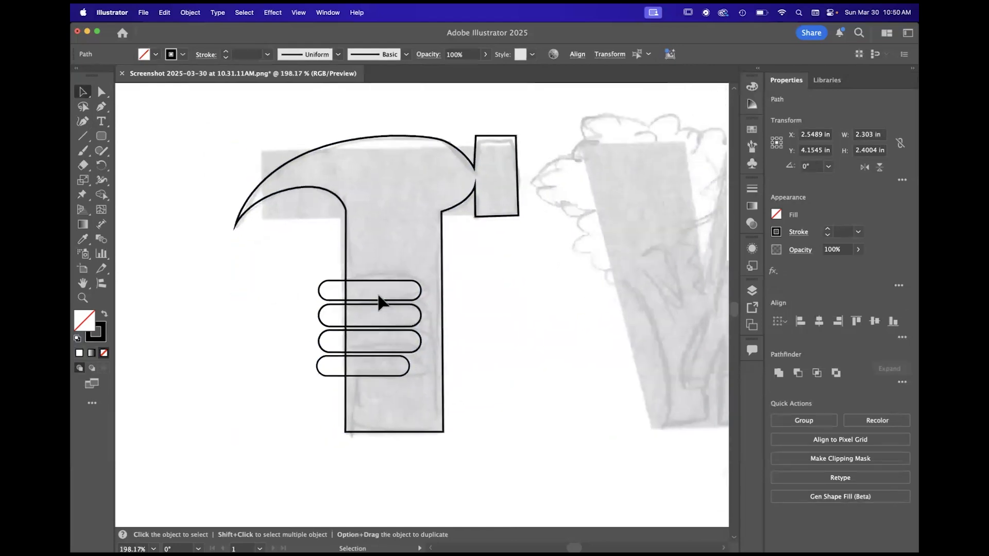
{"action": "scroll", "coordinate": [377, 314], "scroll_direction": "up", "scroll_amount": 5}
{"action": "left_click_drag", "start_coordinate": [102, 194], "coordinate": [161, 201]}
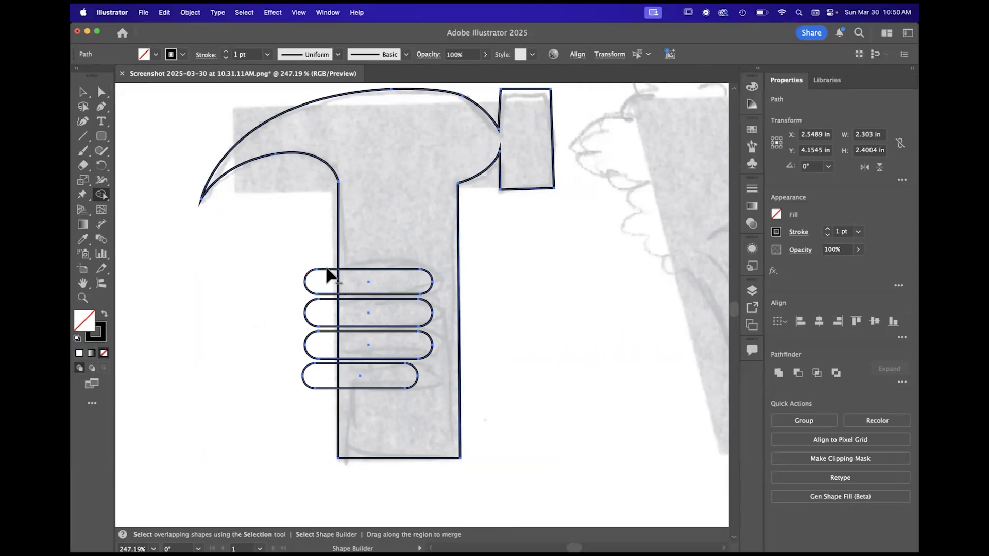
{"action": "scroll", "coordinate": [329, 275], "scroll_direction": "up", "scroll_amount": 8}
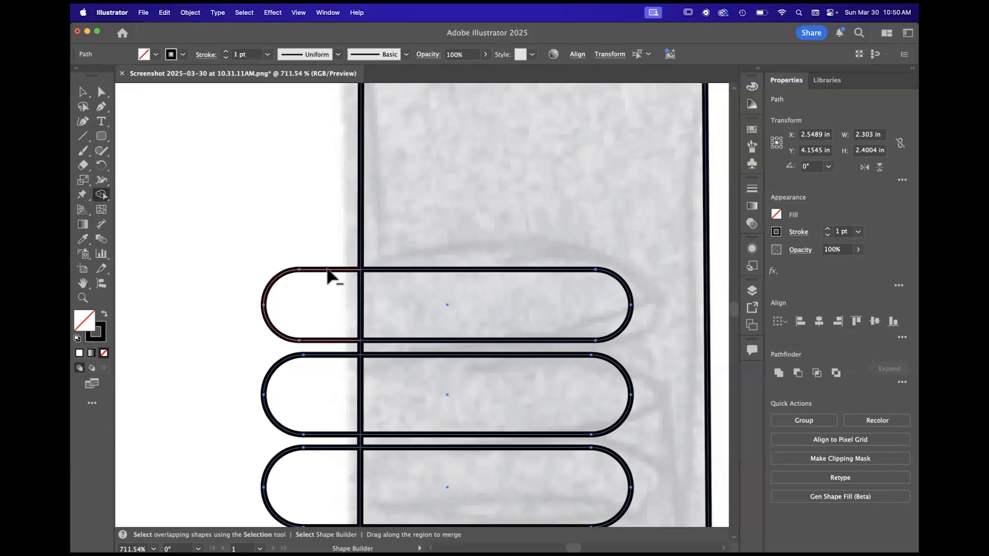
{"action": "left_click", "coordinate": [327, 269], "text": "alt"}
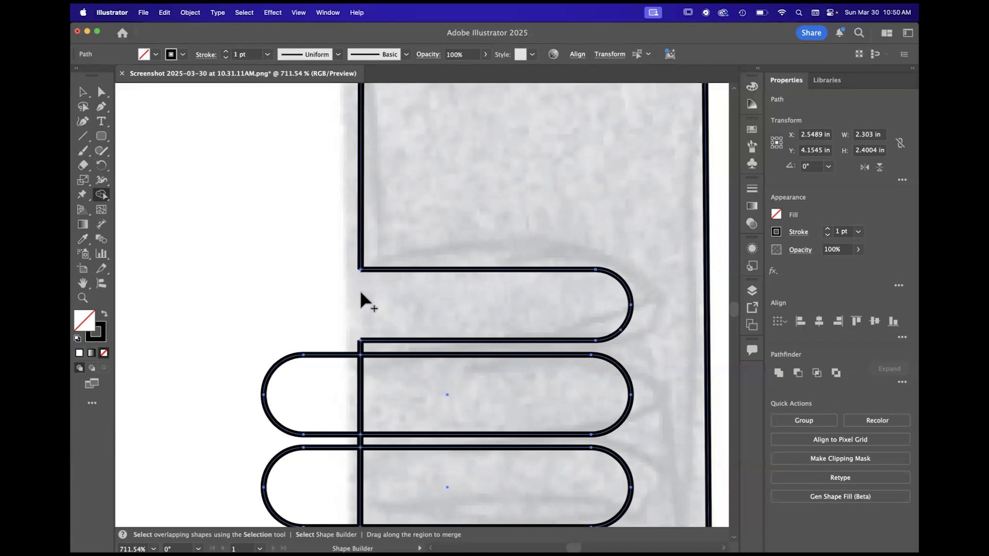
{"action": "left_click", "coordinate": [335, 359], "text": "alt"}
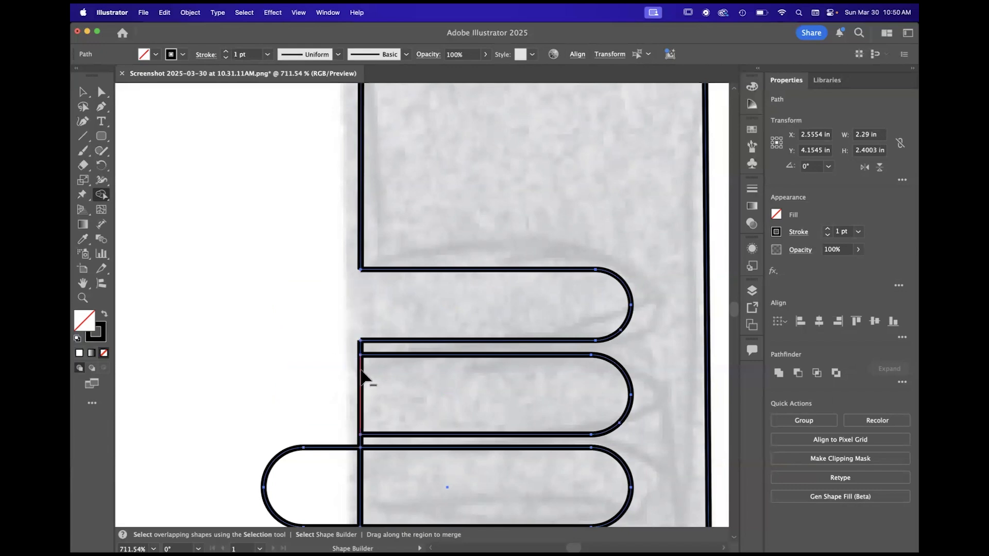
- Remove the protruding ends and edge segments of the lower two slots, leaving open notches in the handle
{"action": "scroll", "coordinate": [362, 378], "scroll_direction": "down", "scroll_amount": 5}
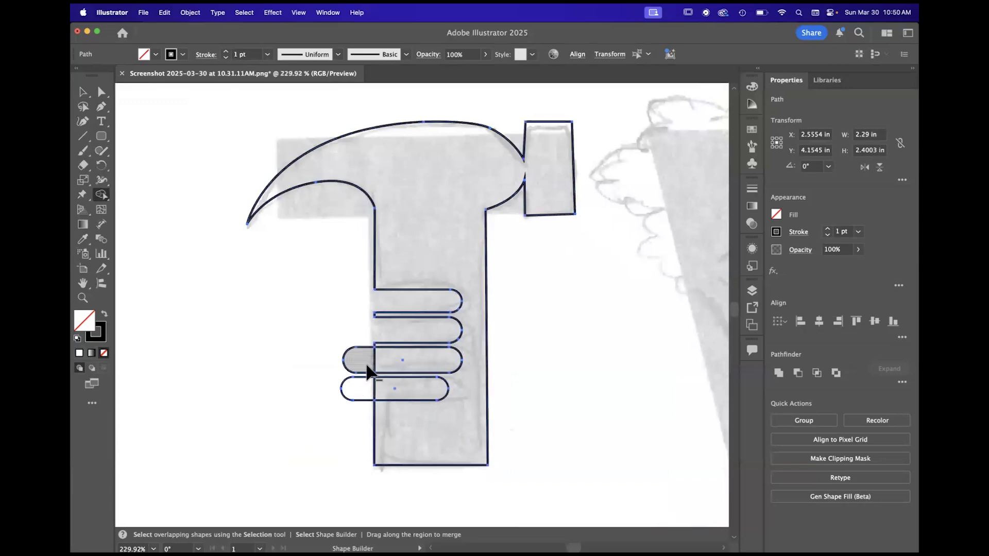
{"action": "scroll", "coordinate": [368, 370], "scroll_direction": "up", "scroll_amount": 5}
{"action": "left_click", "coordinate": [363, 317], "text": "alt"}
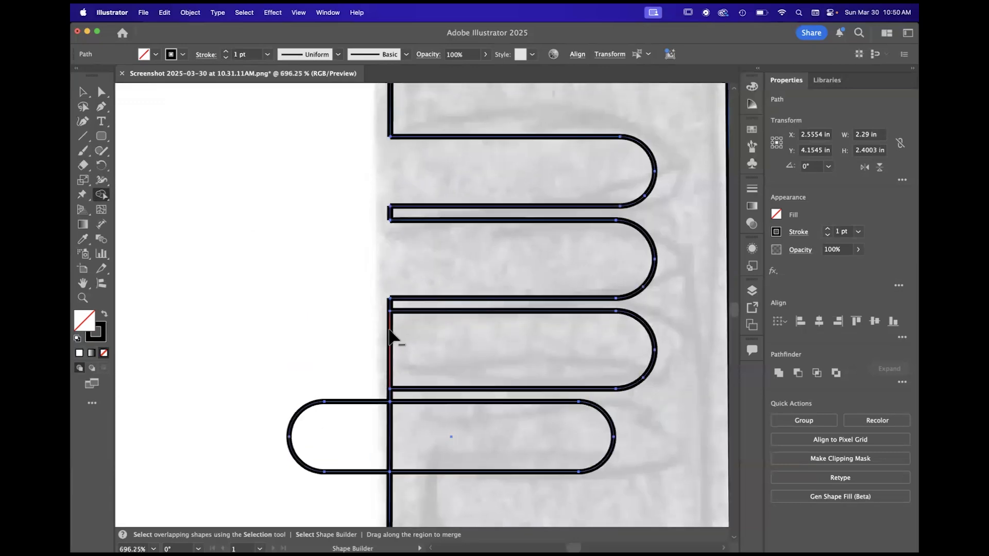
{"action": "left_click", "coordinate": [354, 401], "text": "alt"}
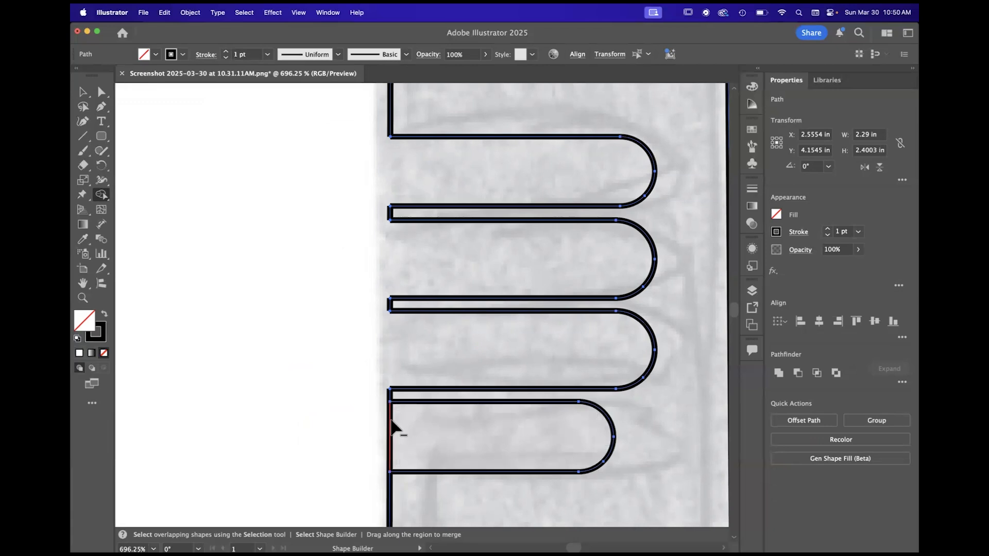
{"action": "scroll", "coordinate": [387, 419], "scroll_direction": "down", "scroll_amount": 4}
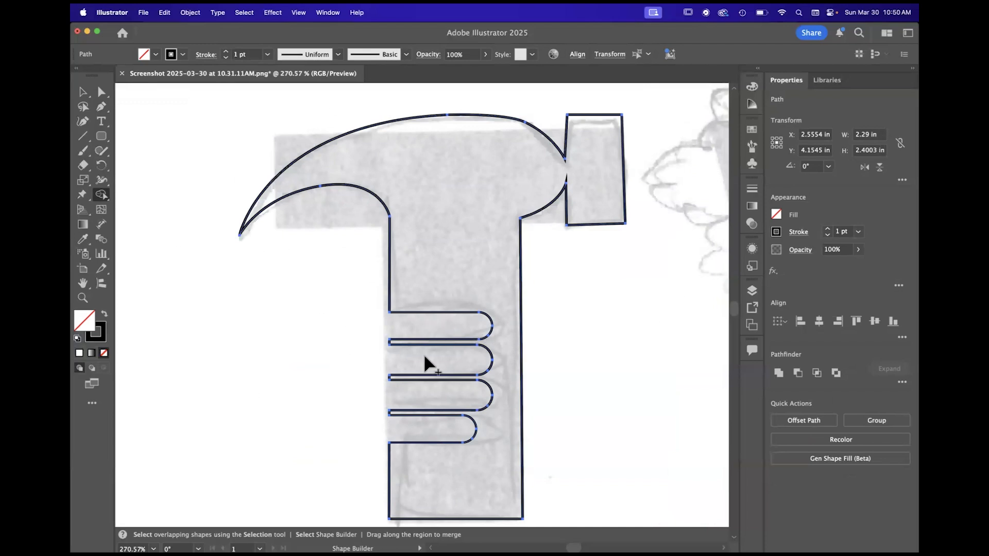
- Examine the corners of the narrow strips between the grip notches along the handle's edge
{"action": "scroll", "coordinate": [384, 436], "scroll_direction": "down", "scroll_amount": 2}
{"action": "scroll", "coordinate": [363, 352], "scroll_direction": "up", "scroll_amount": 5}
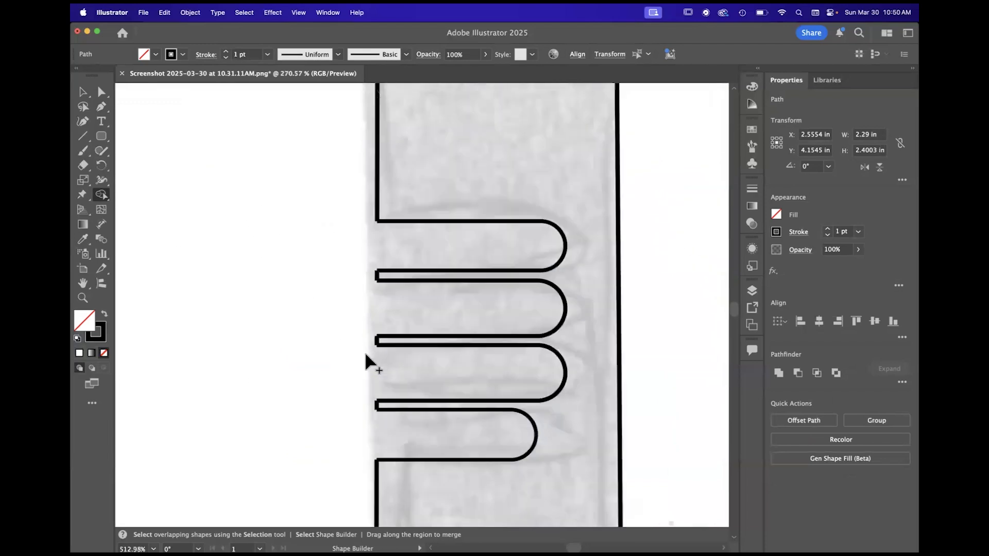
{"action": "scroll", "coordinate": [364, 352], "scroll_direction": "down", "scroll_amount": 5}
{"action": "scroll", "coordinate": [363, 353], "scroll_direction": "up", "scroll_amount": 8}
{"action": "scroll", "coordinate": [365, 354], "scroll_direction": "up", "scroll_amount": 8}
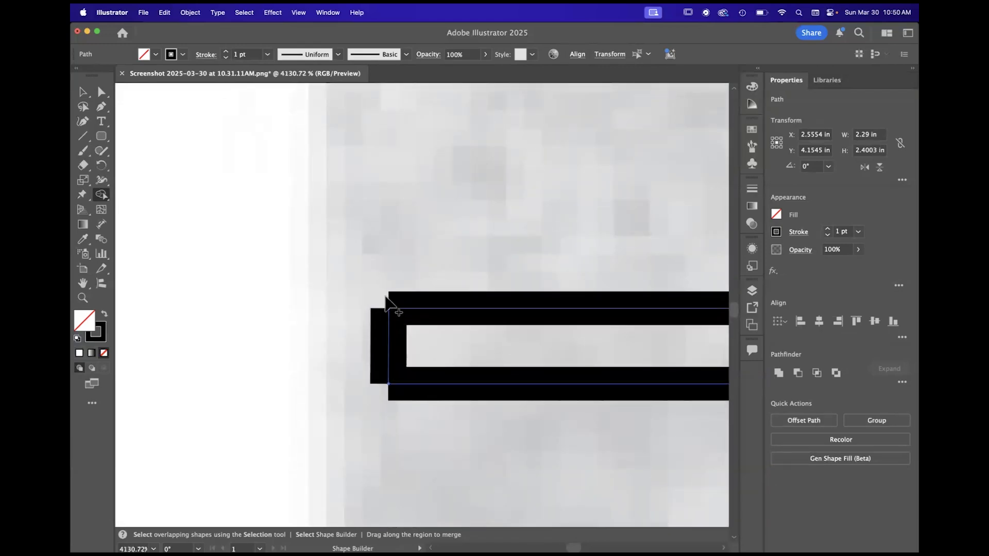
{"action": "scroll", "coordinate": [433, 303], "scroll_direction": "down", "scroll_amount": 3}
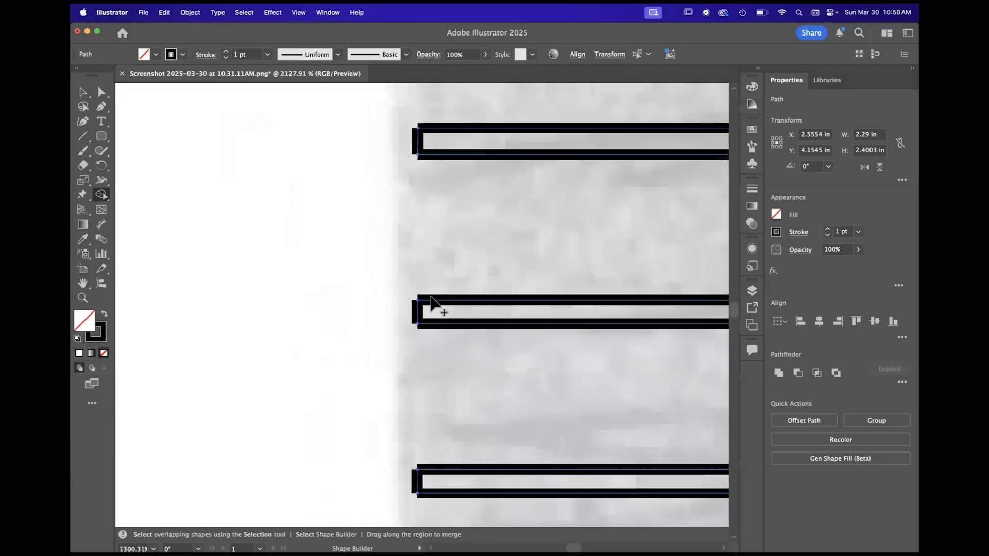
{"action": "scroll", "coordinate": [430, 297], "scroll_direction": "down", "scroll_amount": 6}
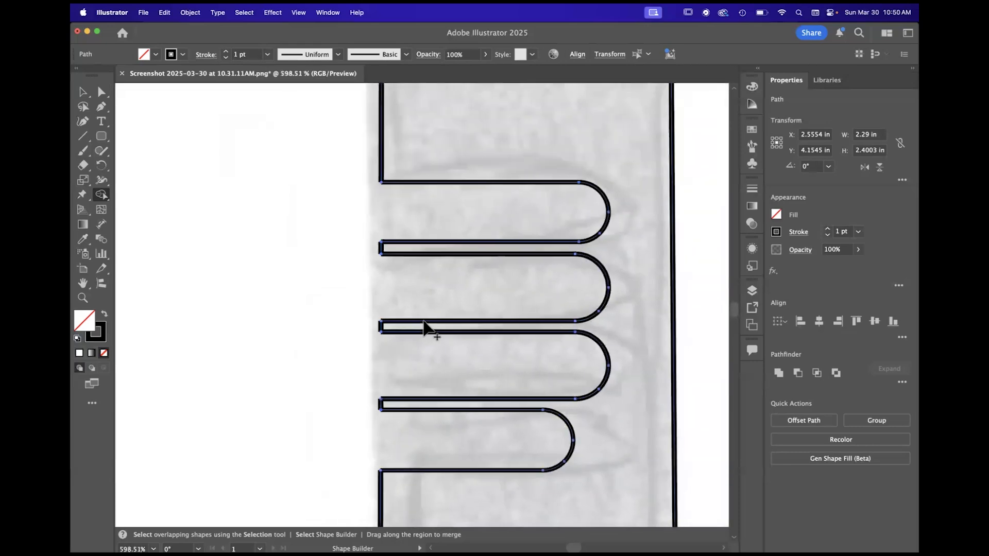
{"action": "scroll", "coordinate": [423, 328], "scroll_direction": "down", "scroll_amount": 1}
- Return to the Selection tool and clear the selection of the notched hammer artwork
{"action": "left_click", "coordinate": [83, 92]}
{"action": "scroll", "coordinate": [412, 219], "scroll_direction": "down", "scroll_amount": 1}
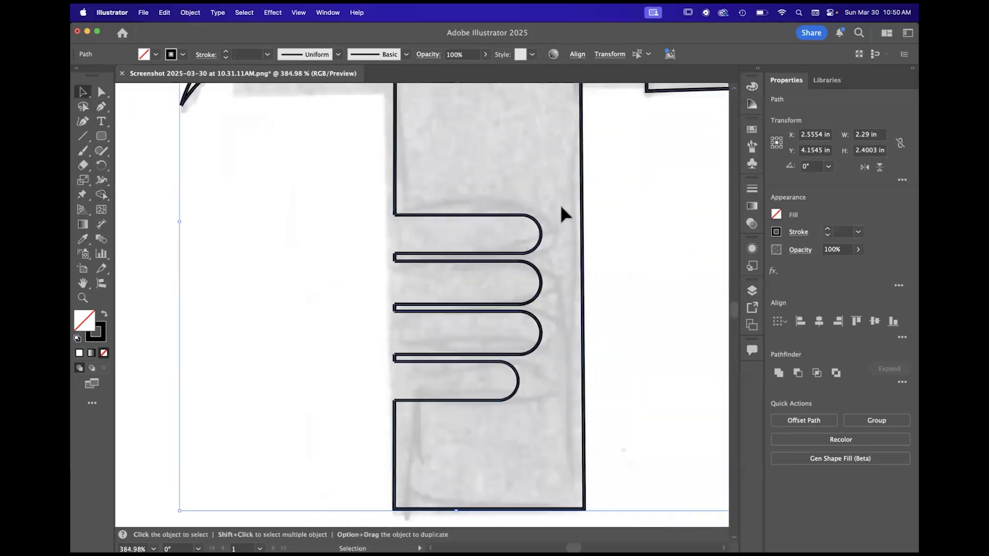
{"action": "left_click", "coordinate": [581, 214]}
{"action": "scroll", "coordinate": [579, 209], "scroll_direction": "down", "scroll_amount": 1}
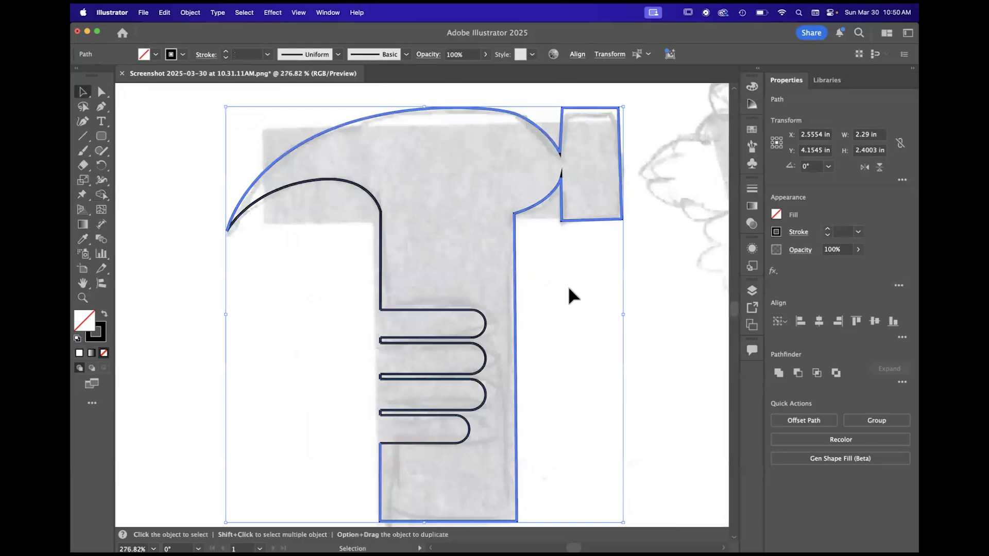
{"action": "scroll", "coordinate": [453, 384], "scroll_direction": "down", "scroll_amount": 1}
{"action": "left_click", "coordinate": [277, 334]}
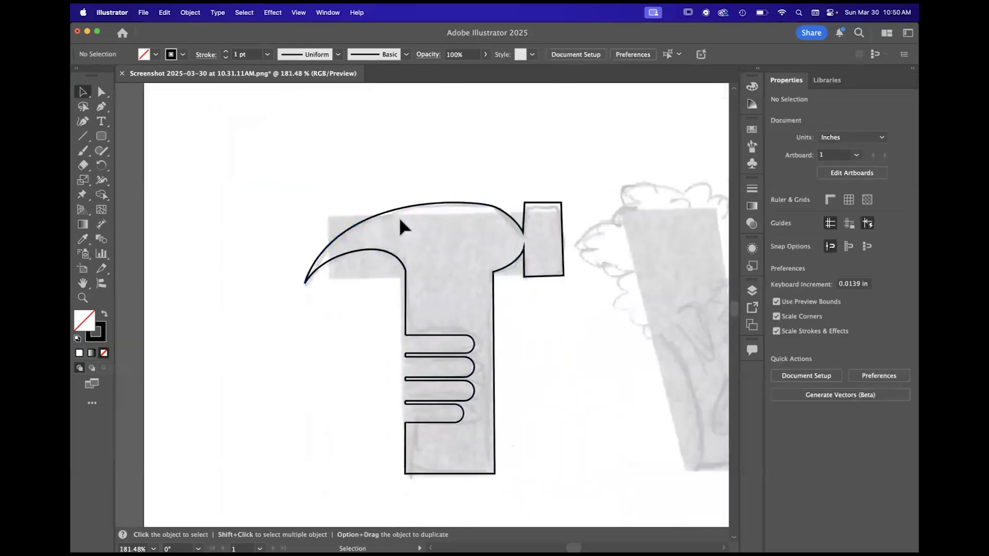
{"action": "scroll", "coordinate": [408, 432], "scroll_direction": "down", "scroll_amount": 2}
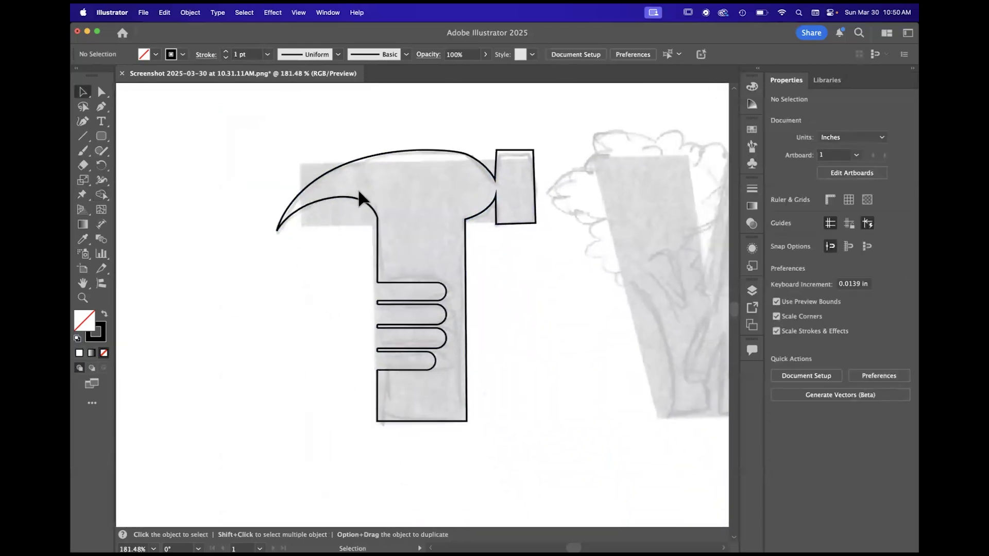
{"action": "scroll", "coordinate": [397, 352], "scroll_direction": "up", "scroll_amount": 3}
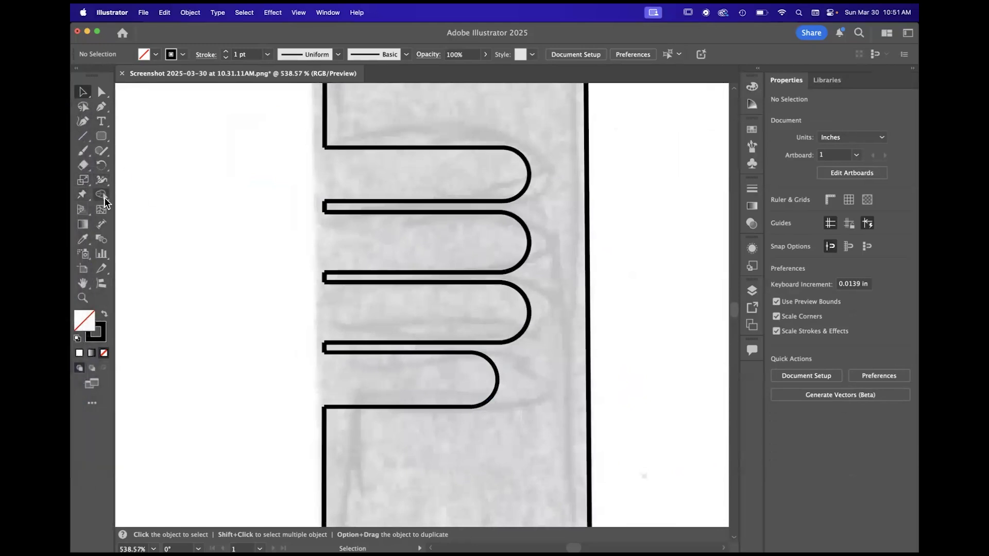
{"action": "left_click", "coordinate": [101, 152]}
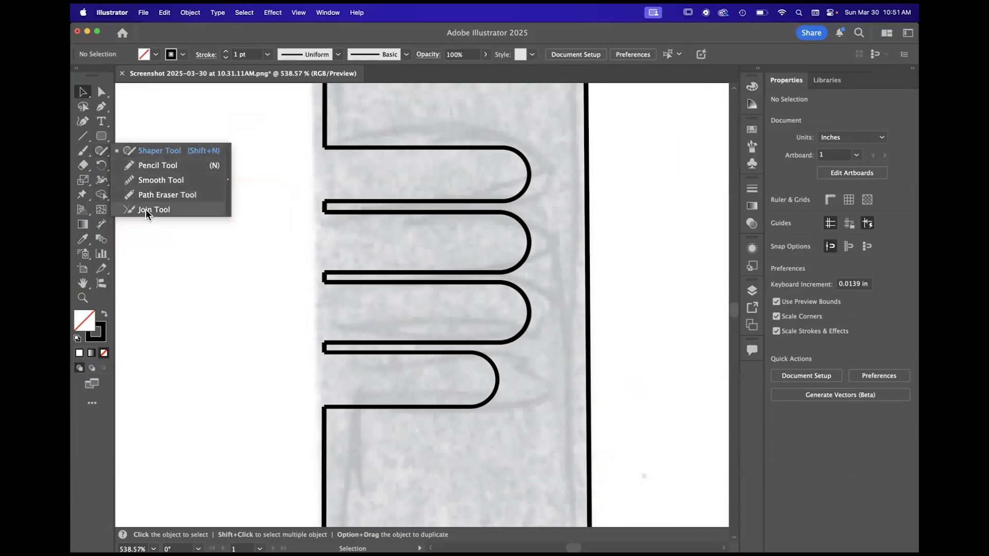
{"action": "left_click", "coordinate": [328, 12]}
{"action": "mouse_move", "coordinate": [349, 75]}
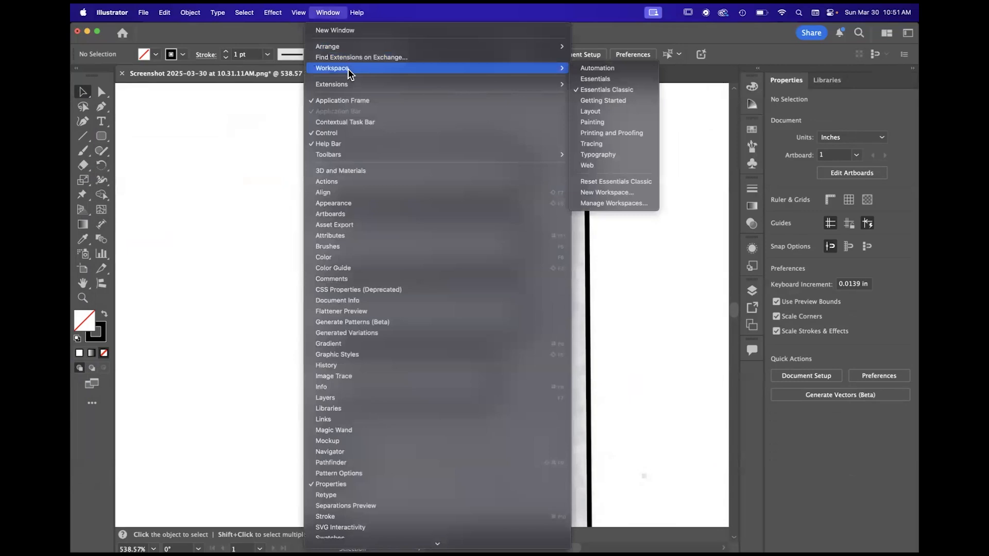
{"action": "left_click", "coordinate": [181, 94]}
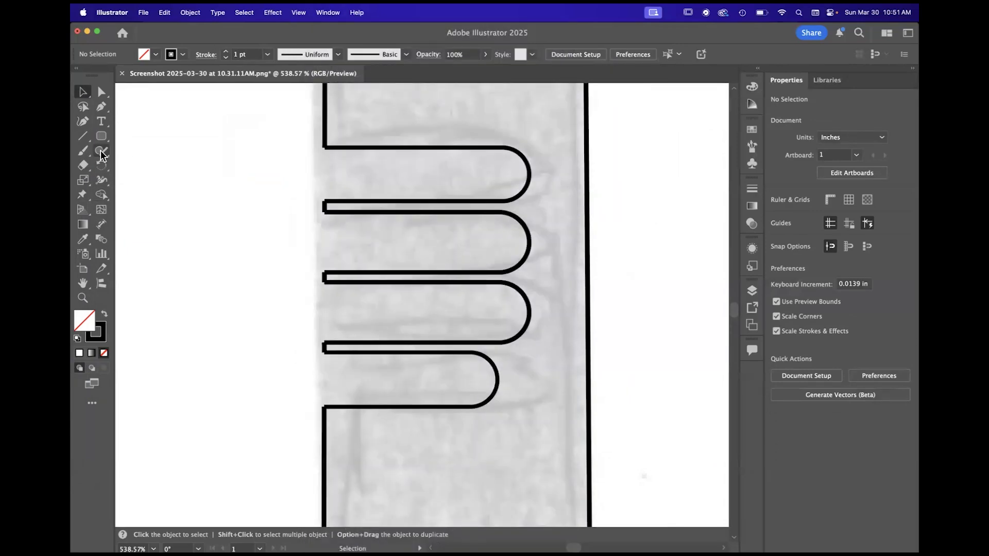
- Join the upper and lower open corners of one narrow strip between the grip notches with the Join Tool
{"action": "left_click", "coordinate": [102, 154]}
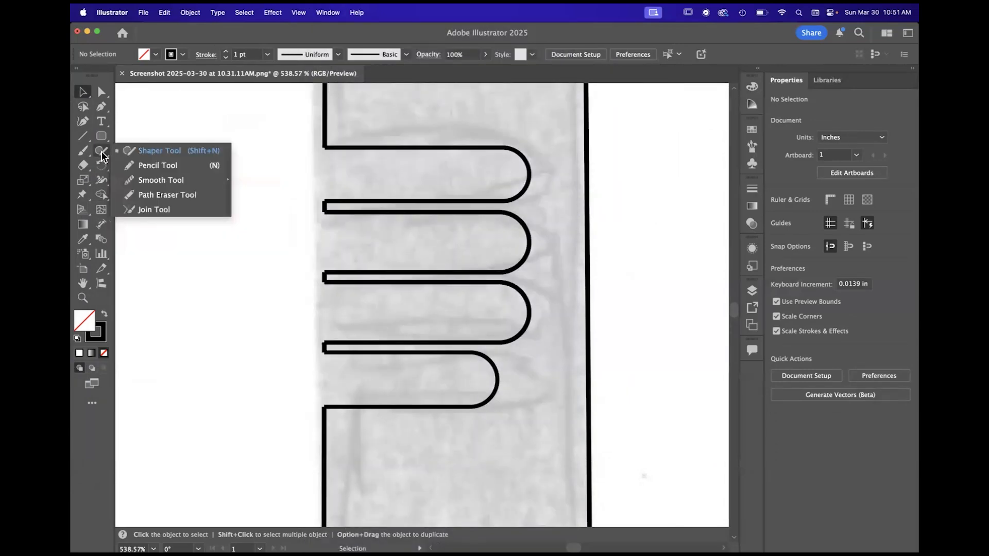
{"action": "left_click", "coordinate": [157, 210]}
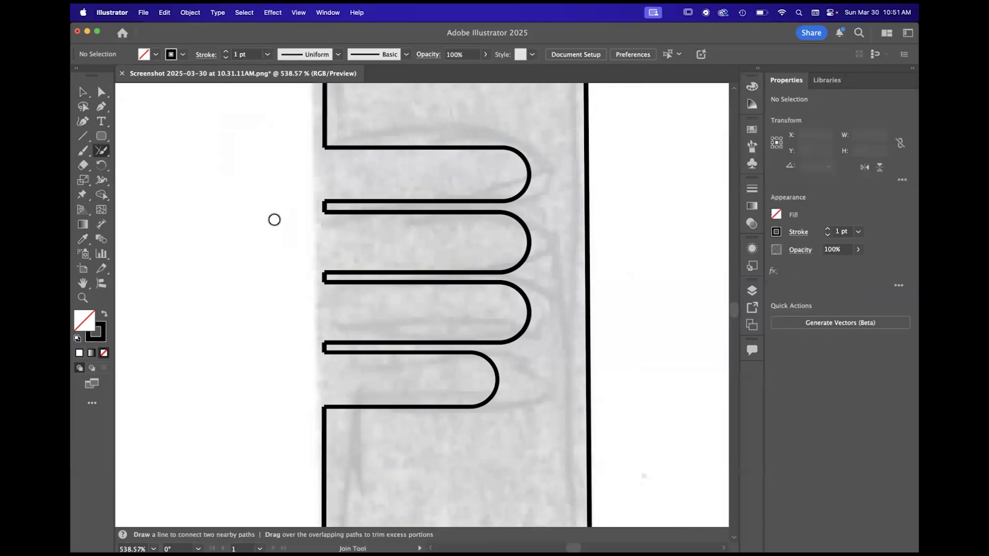
{"action": "scroll", "coordinate": [338, 201], "scroll_direction": "up", "scroll_amount": 10}
{"action": "mouse_move", "coordinate": [215, 237]}
{"action": "left_mouse_down"}
{"action": "mouse_move", "coordinate": [274, 189]}
{"action": "mouse_move", "coordinate": [309, 184]}
{"action": "mouse_move", "coordinate": [194, 232]}
{"action": "mouse_move", "coordinate": [233, 226]}
{"action": "mouse_move", "coordinate": [225, 230]}
{"action": "mouse_move", "coordinate": [247, 196]}
{"action": "left_mouse_up"}
{"action": "left_click_drag", "start_coordinate": [235, 290], "coordinate": [196, 235]}
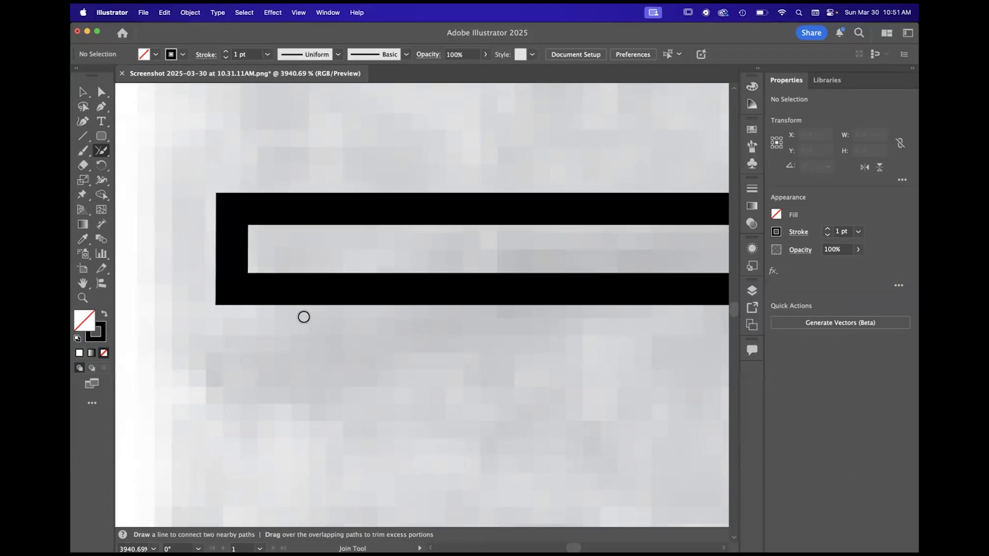
- Join the remaining open corners of the narrow strips and the corner below the lowest notch on the handle's edge
{"action": "scroll", "coordinate": [302, 316], "scroll_direction": "down", "scroll_amount": 5}
{"action": "mouse_move", "coordinate": [318, 305]}
{"action": "left_mouse_down"}
{"action": "mouse_move", "coordinate": [283, 320]}
{"action": "mouse_move", "coordinate": [303, 346]}
{"action": "left_mouse_up"}
{"action": "scroll", "coordinate": [340, 364], "scroll_direction": "up", "scroll_amount": 3}
{"action": "left_click_drag", "start_coordinate": [311, 389], "coordinate": [369, 437]}
{"action": "scroll", "coordinate": [369, 437], "scroll_direction": "down", "scroll_amount": 5}
{"action": "left_click_drag", "start_coordinate": [349, 356], "coordinate": [302, 411]}
{"action": "scroll", "coordinate": [302, 410], "scroll_direction": "down", "scroll_amount": 5}
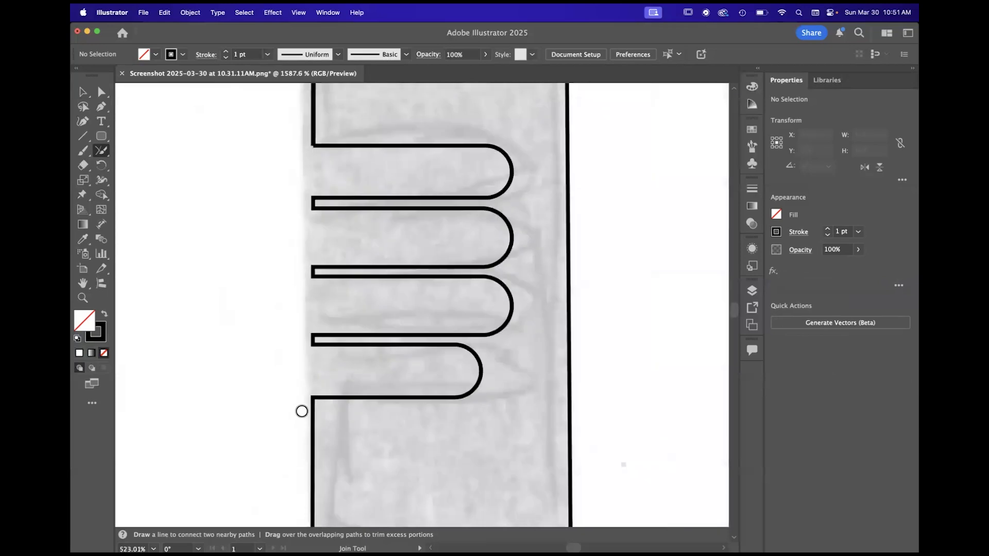
- Close the open corner where the handle's edge meets the top of the uppermost grip notch
{"action": "scroll", "coordinate": [301, 411], "scroll_direction": "down", "scroll_amount": 5}
{"action": "scroll", "coordinate": [302, 411], "scroll_direction": "up", "scroll_amount": 10}
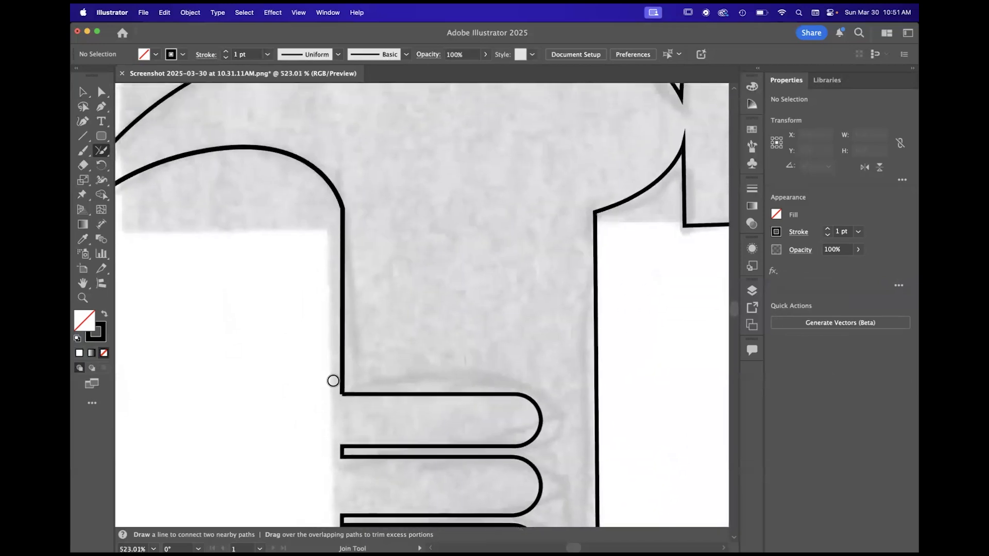
{"action": "scroll", "coordinate": [366, 410], "scroll_direction": "left", "scroll_amount": 5}
{"action": "scroll", "coordinate": [366, 410], "scroll_direction": "up", "scroll_amount": 2}
{"action": "scroll", "coordinate": [178, 286], "scroll_direction": "left", "scroll_amount": 1}
{"action": "scroll", "coordinate": [177, 287], "scroll_direction": "up", "scroll_amount": 1}
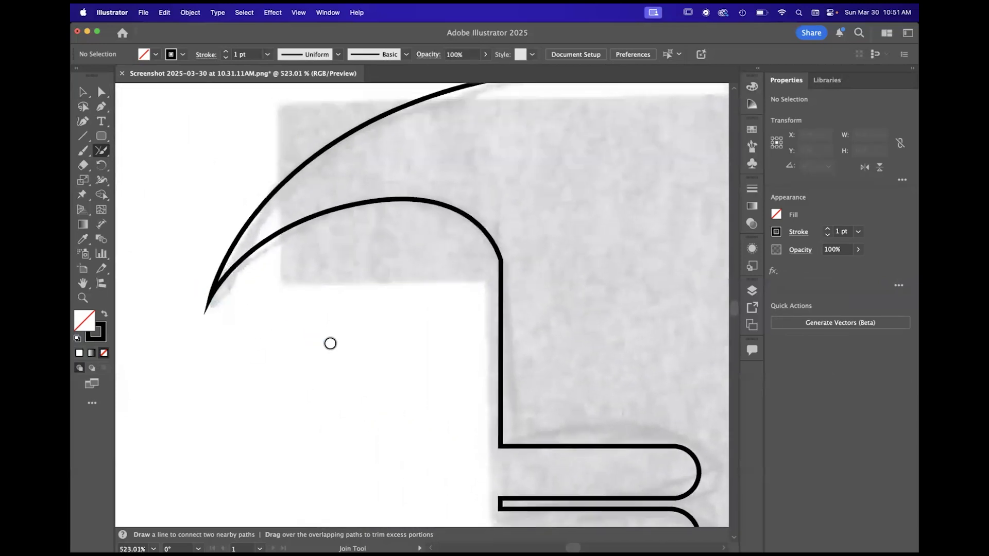
- Examine the hammer outline for open corners, from the claw along the notches to the base of the handle
{"action": "scroll", "coordinate": [330, 344], "scroll_direction": "down", "scroll_amount": 5}
{"action": "scroll", "coordinate": [329, 346], "scroll_direction": "right", "scroll_amount": 4}
{"action": "scroll", "coordinate": [440, 282], "scroll_direction": "up", "scroll_amount": 6}
{"action": "scroll", "coordinate": [439, 283], "scroll_direction": "down", "scroll_amount": 5}
{"action": "scroll", "coordinate": [439, 283], "scroll_direction": "down", "scroll_amount": 3}
{"action": "scroll", "coordinate": [440, 282], "scroll_direction": "up", "scroll_amount": 2}
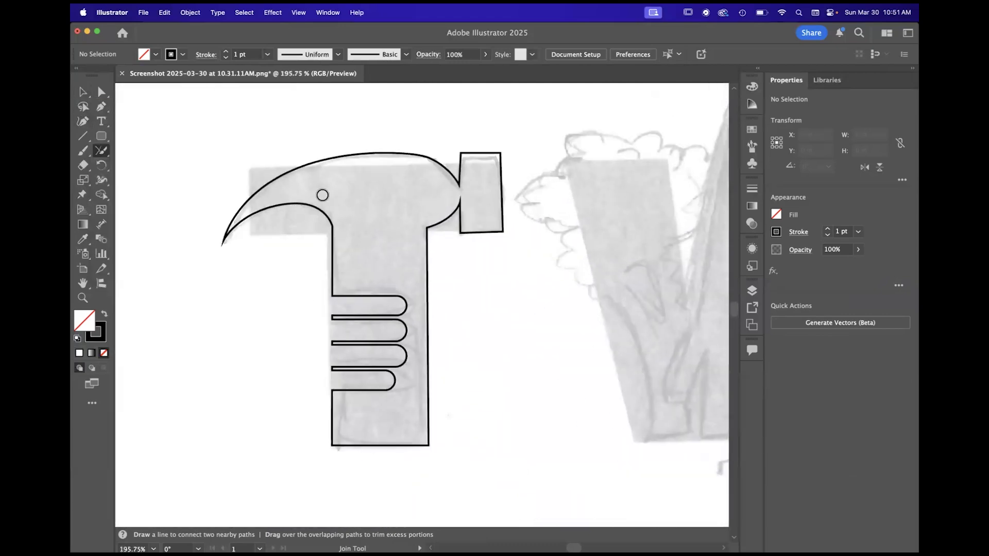
{"action": "scroll", "coordinate": [295, 282], "scroll_direction": "up", "scroll_amount": 10}
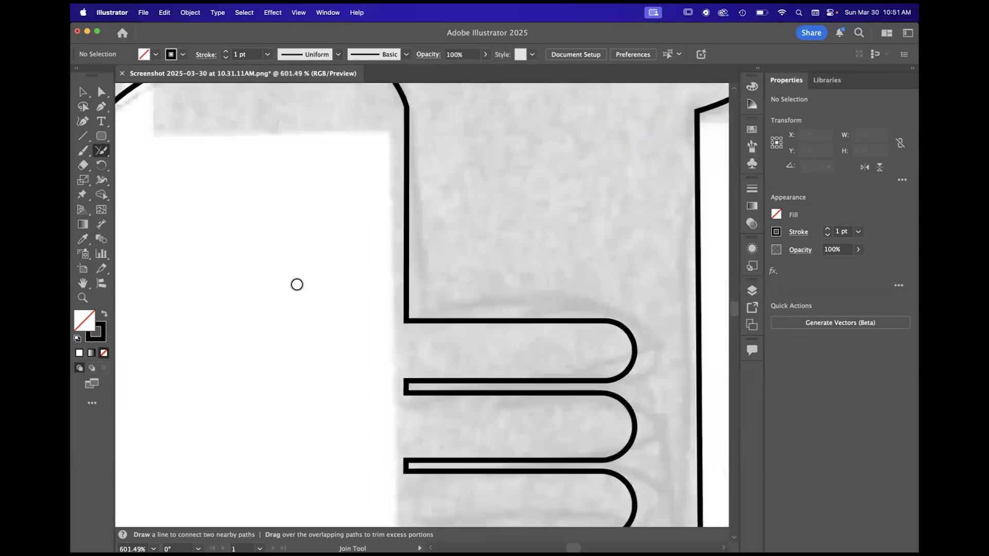
{"action": "scroll", "coordinate": [578, 371], "scroll_direction": "right", "scroll_amount": 5}
{"action": "scroll", "coordinate": [577, 370], "scroll_direction": "down", "scroll_amount": 1}
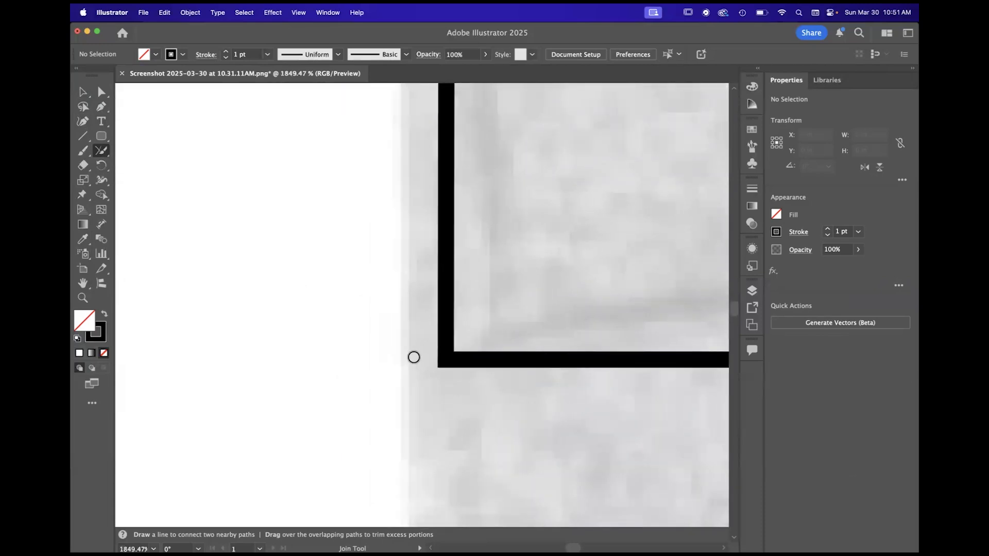
{"action": "scroll", "coordinate": [514, 378], "scroll_direction": "down", "scroll_amount": 10}
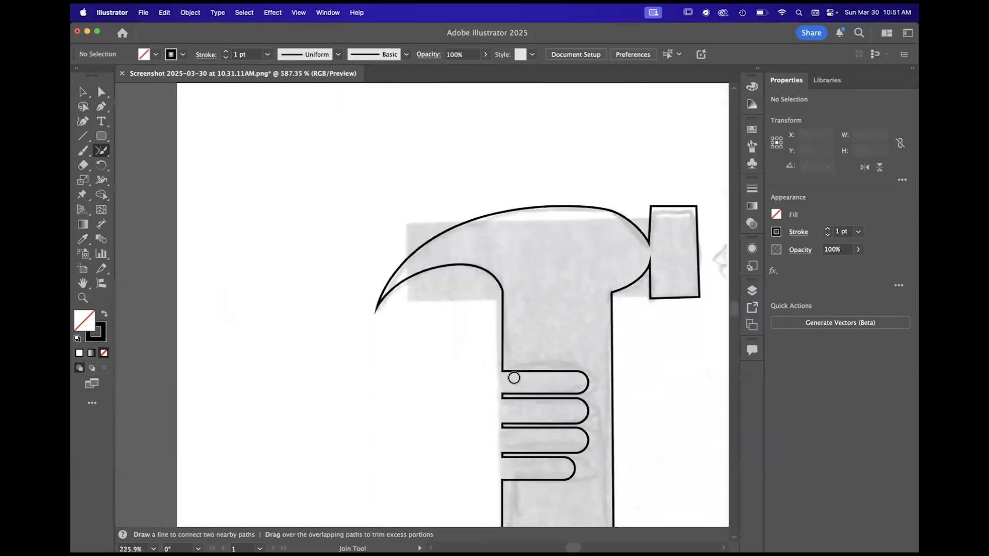
{"action": "scroll", "coordinate": [514, 378], "scroll_direction": "right", "scroll_amount": 1}
{"action": "scroll", "coordinate": [514, 378], "scroll_direction": "up", "scroll_amount": 1}
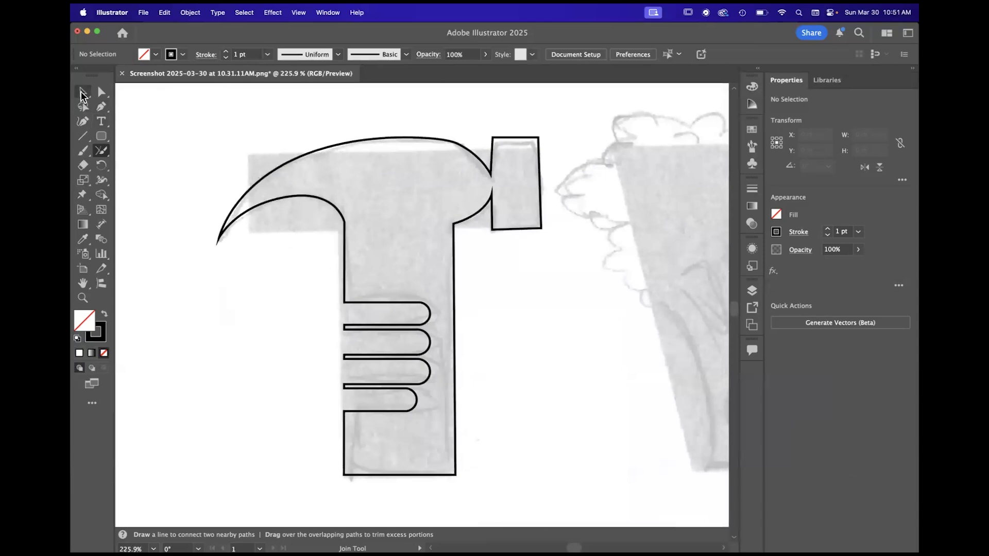
- Select the whole hammer outline, swap its fill and stroke to give it a solid black fill without stroke, and deselect it
{"action": "left_click", "coordinate": [80, 91]}
{"action": "left_click", "coordinate": [82, 96]}
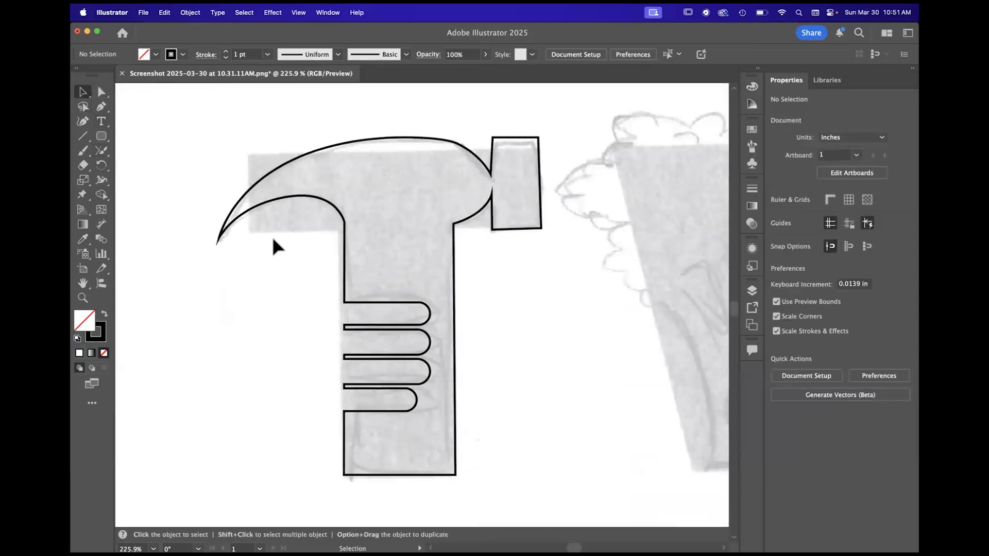
{"action": "scroll", "coordinate": [273, 246], "scroll_direction": "down", "scroll_amount": 3}
{"action": "left_click_drag", "start_coordinate": [218, 136], "coordinate": [477, 441]}
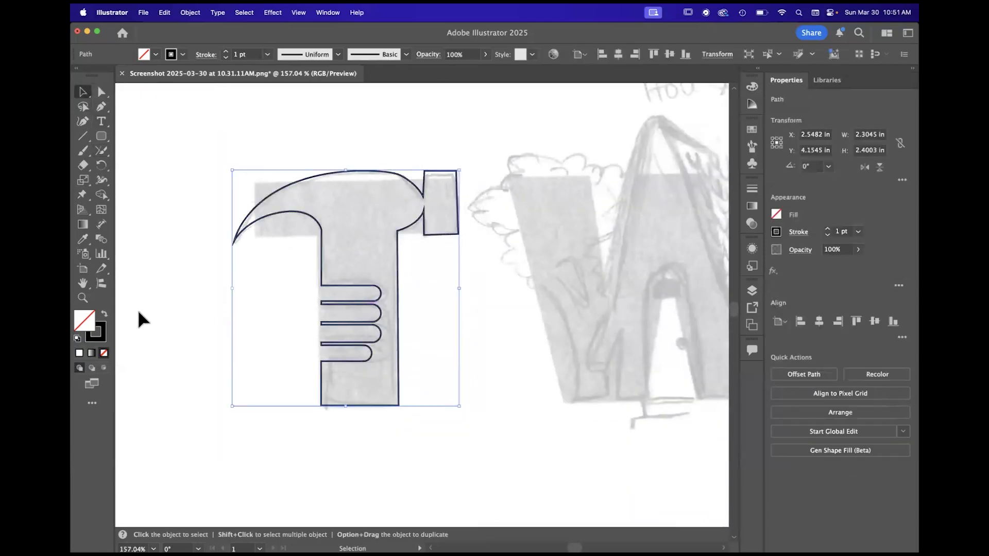
{"action": "left_click", "coordinate": [104, 318]}
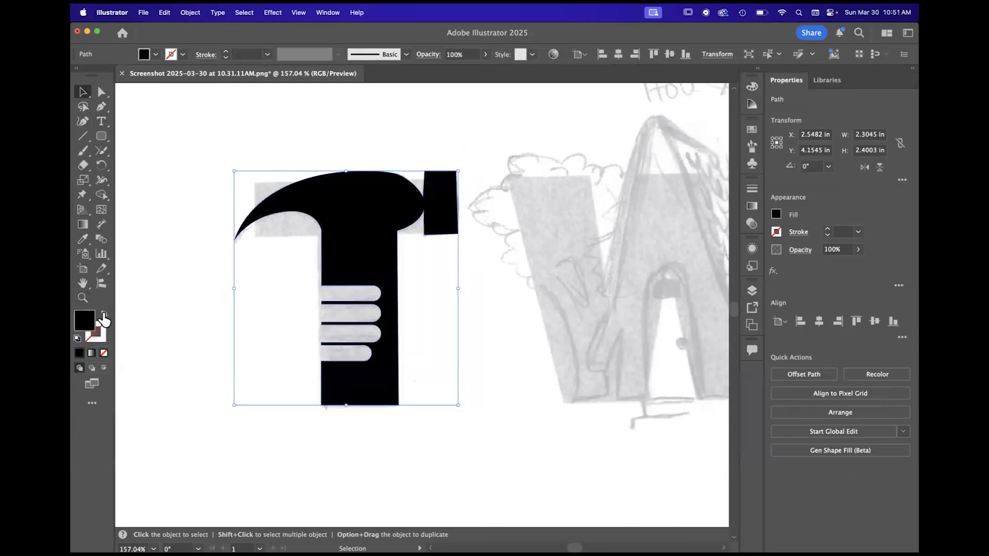
{"action": "left_click", "coordinate": [532, 413]}
- Expand Layer 1 in the layer list and hide the locked sketch image beneath the hammer
{"action": "scroll", "coordinate": [531, 413], "scroll_direction": "down", "scroll_amount": 4}
{"action": "scroll", "coordinate": [492, 374], "scroll_direction": "up", "scroll_amount": 5}
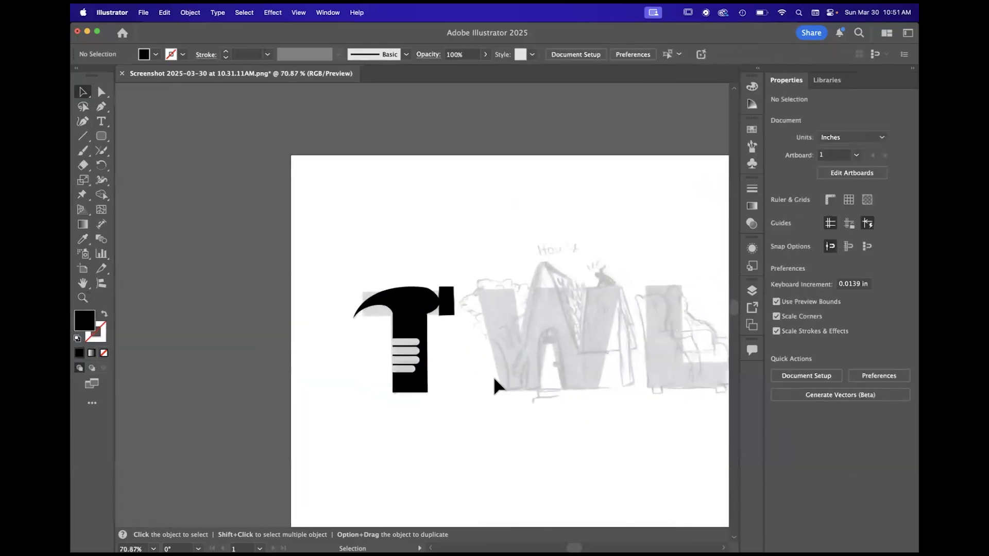
{"action": "scroll", "coordinate": [440, 318], "scroll_direction": "down", "scroll_amount": 5}
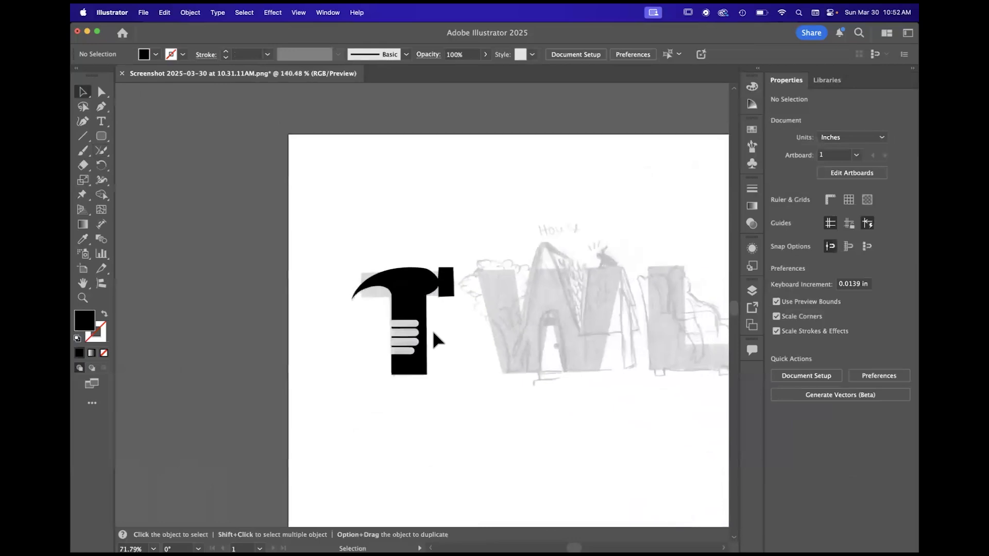
{"action": "scroll", "coordinate": [433, 333], "scroll_direction": "up", "scroll_amount": 3}
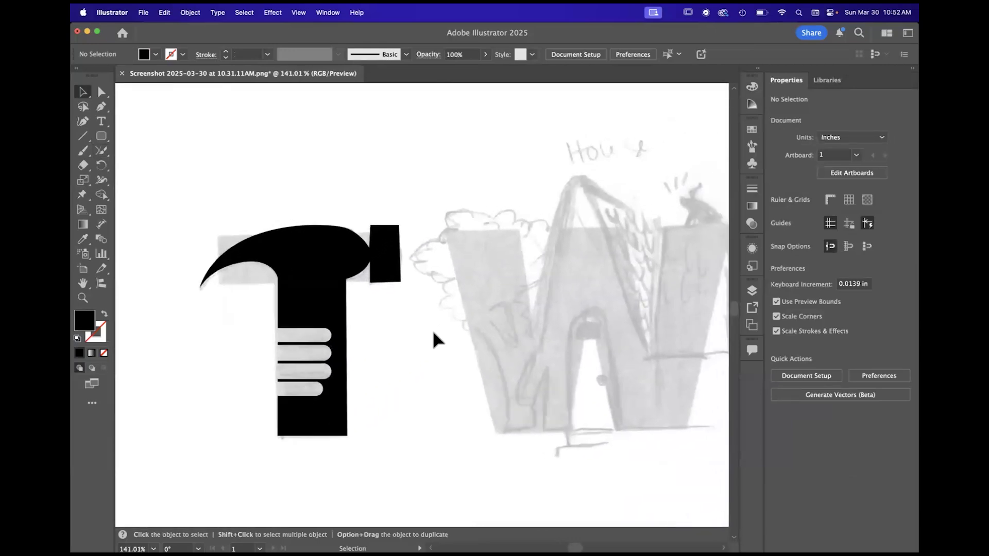
{"action": "scroll", "coordinate": [393, 335], "scroll_direction": "up", "scroll_amount": 3}
{"action": "scroll", "coordinate": [393, 335], "scroll_direction": "down", "scroll_amount": 2}
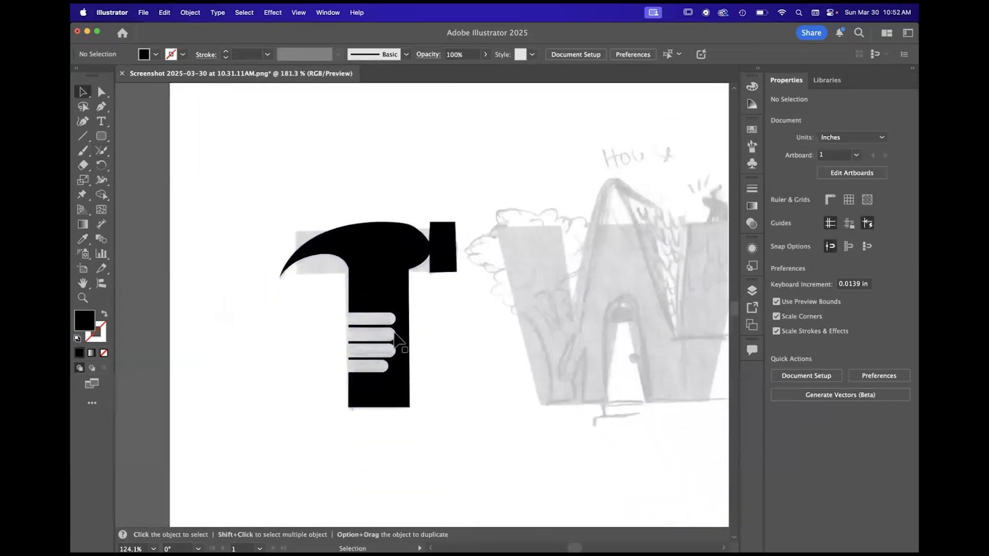
{"action": "left_click", "coordinate": [752, 290]}
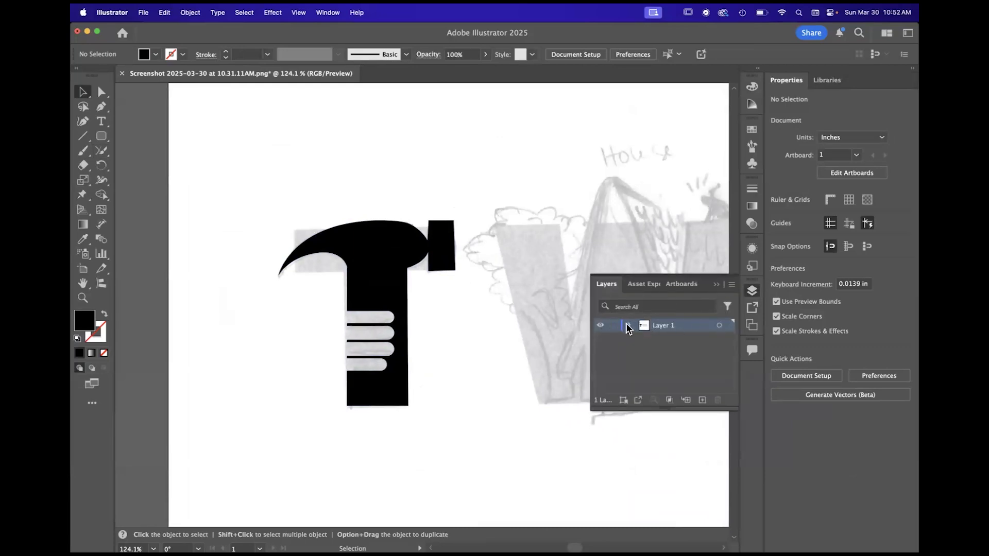
{"action": "left_click", "coordinate": [628, 326]}
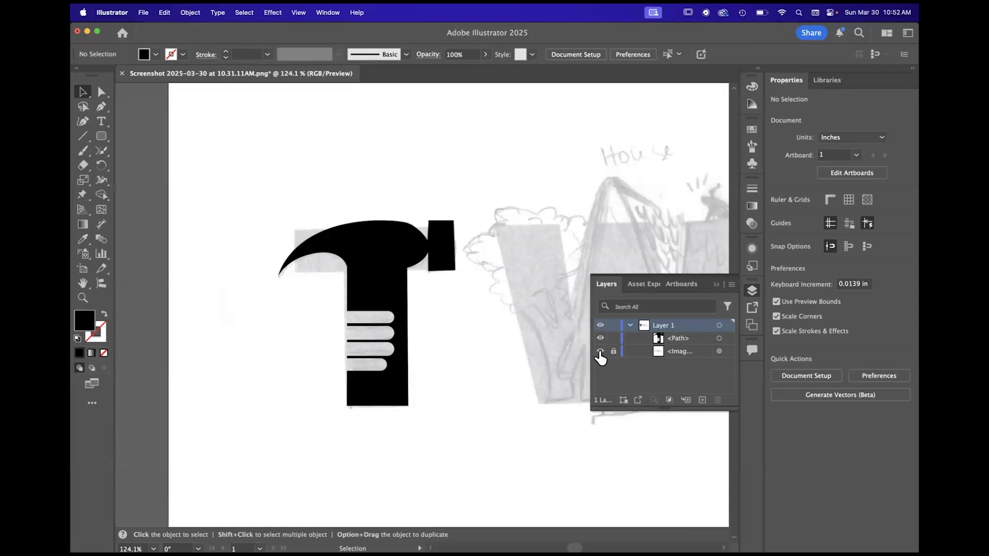
{"action": "left_click", "coordinate": [600, 351]}
- Toggle the sketch image's visibility repeatedly to compare the black hammer with the drawing, leaving the sketch hidden
{"action": "scroll", "coordinate": [461, 381], "scroll_direction": "down", "scroll_amount": 5}
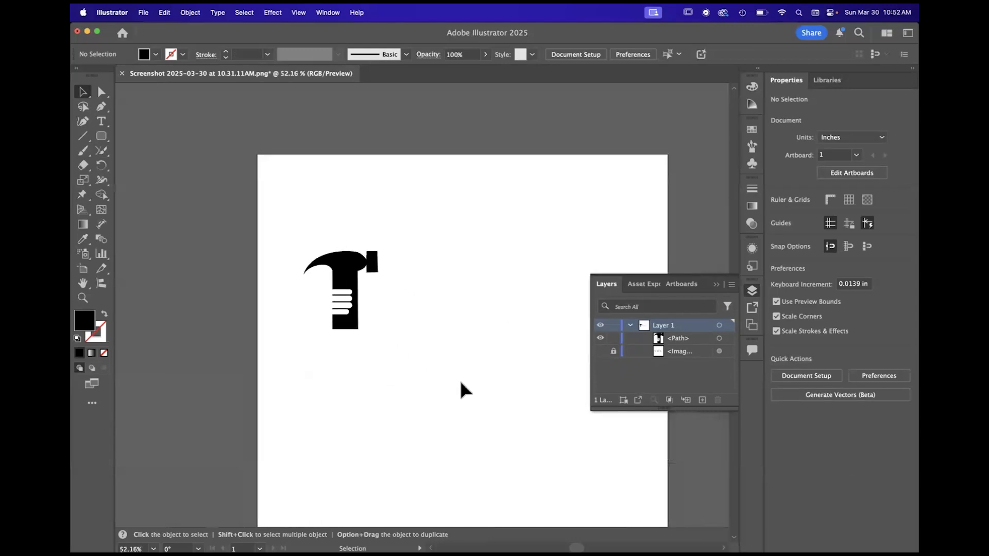
{"action": "scroll", "coordinate": [461, 390], "scroll_direction": "up", "scroll_amount": 3}
{"action": "left_click", "coordinate": [600, 351]}
{"action": "left_click", "coordinate": [599, 352]}
{"action": "left_click", "coordinate": [600, 351]}
{"action": "left_click", "coordinate": [600, 351]}
{"action": "left_click", "coordinate": [600, 351]}
{"action": "left_click", "coordinate": [600, 351]}
{"action": "left_click", "coordinate": [600, 351]}
{"action": "left_click", "coordinate": [600, 351]}
{"action": "left_click", "coordinate": [600, 351]}
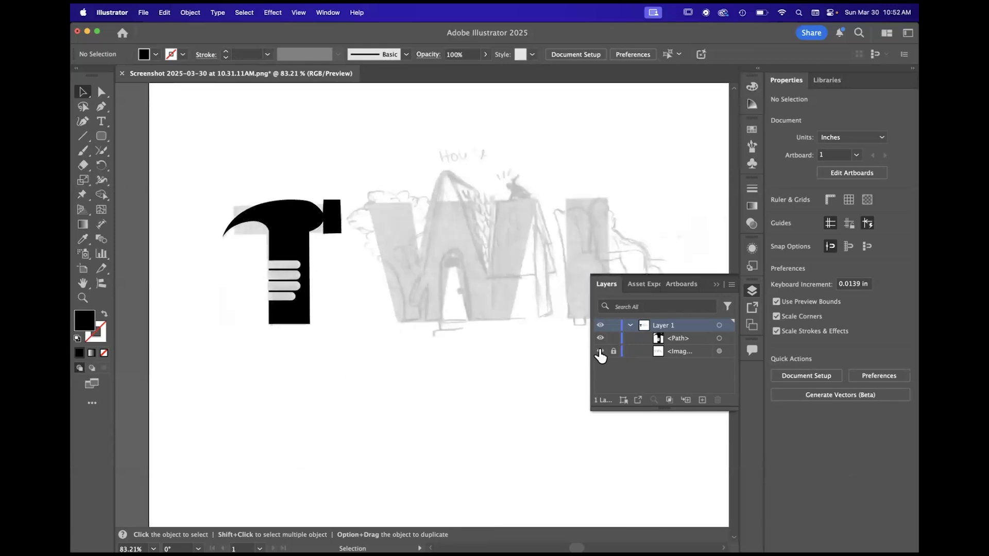
{"action": "left_click", "coordinate": [599, 352]}
{"action": "left_click", "coordinate": [600, 352]}
{"action": "left_click", "coordinate": [600, 351]}
{"action": "left_click", "coordinate": [600, 351]}
{"action": "left_click", "coordinate": [599, 351]}
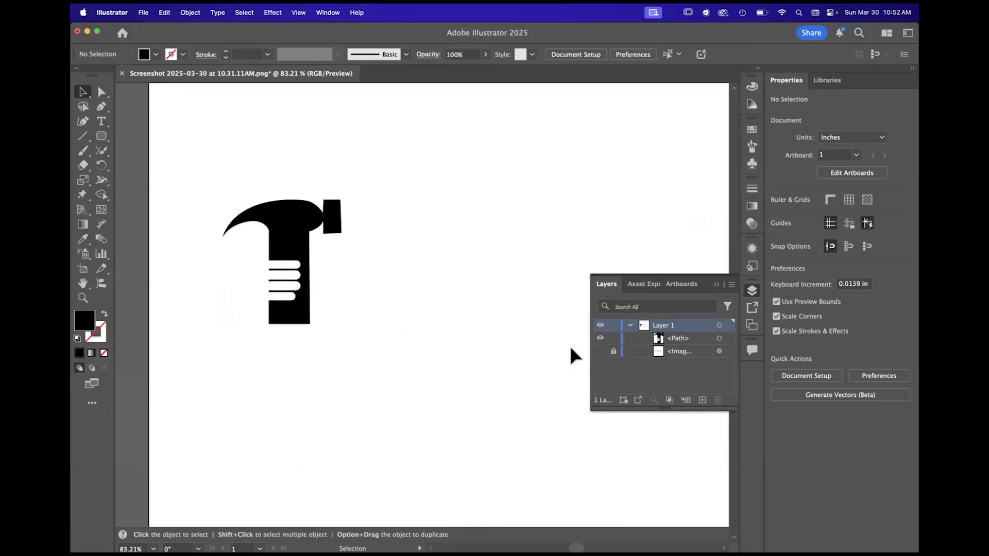
- Select the anchor point where the upper edge of the top grip notch meets its rounded end with Direct Selection
{"action": "scroll", "coordinate": [369, 358], "scroll_direction": "down", "scroll_amount": 2}
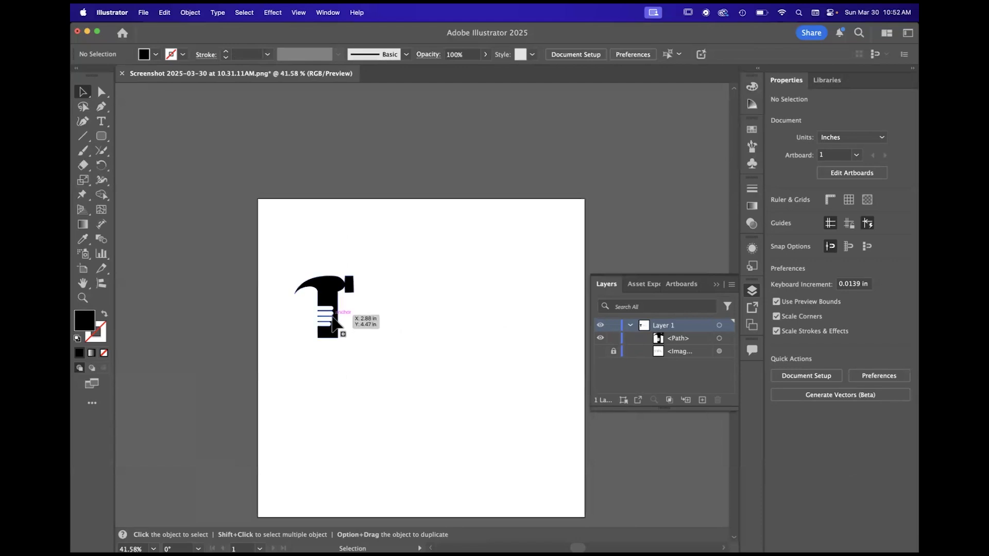
{"action": "scroll", "coordinate": [348, 355], "scroll_direction": "up", "scroll_amount": 4}
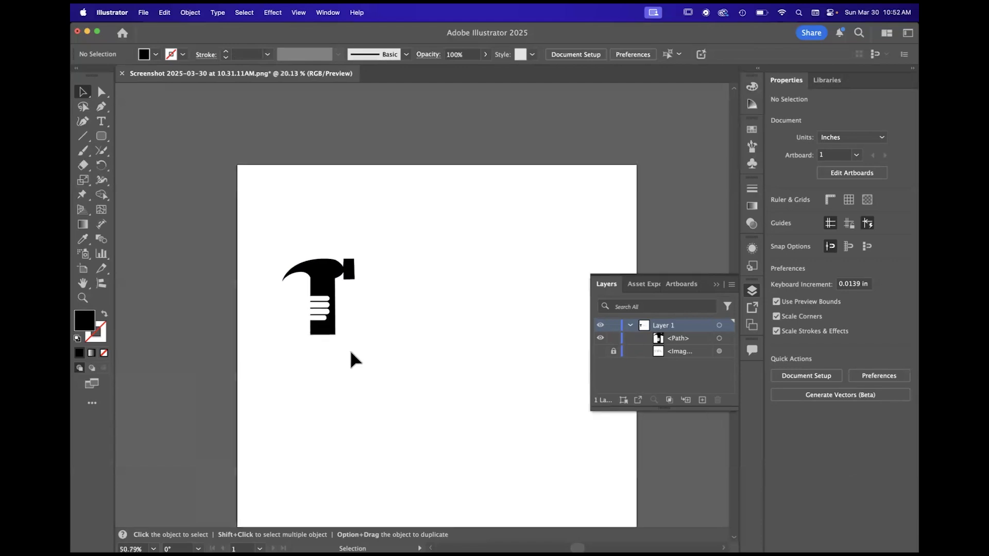
{"action": "scroll", "coordinate": [486, 383], "scroll_direction": "up", "scroll_amount": 5}
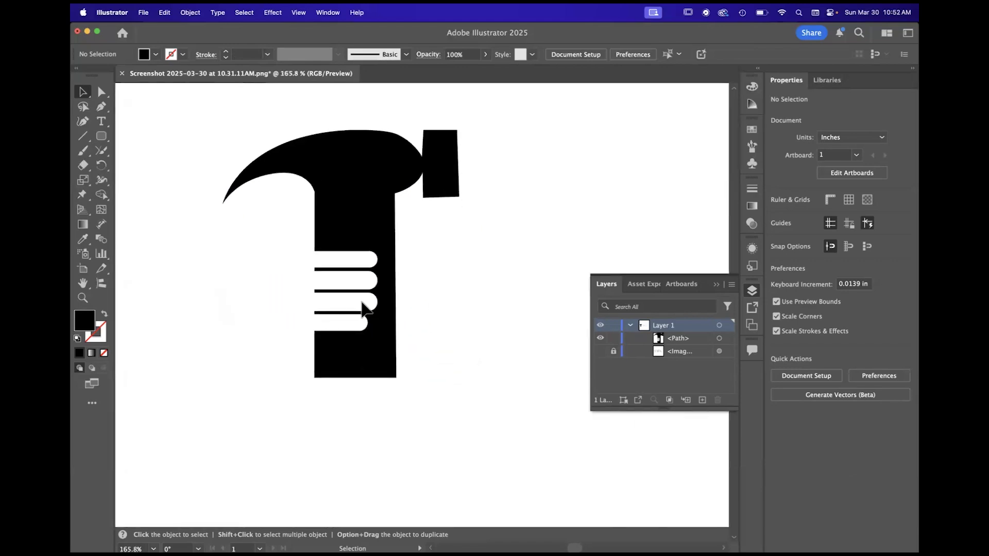
{"action": "scroll", "coordinate": [403, 338], "scroll_direction": "down", "scroll_amount": 2}
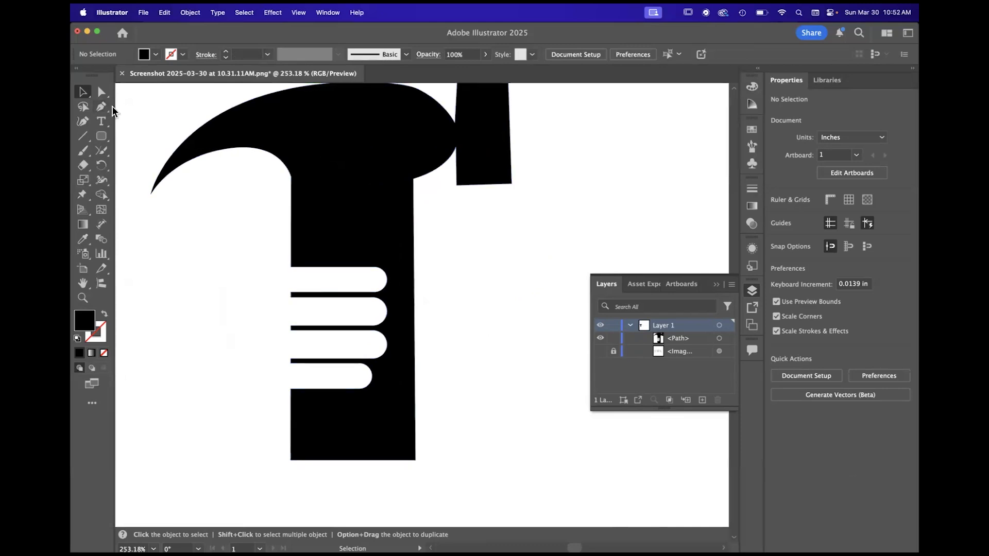
{"action": "left_click", "coordinate": [100, 93]}
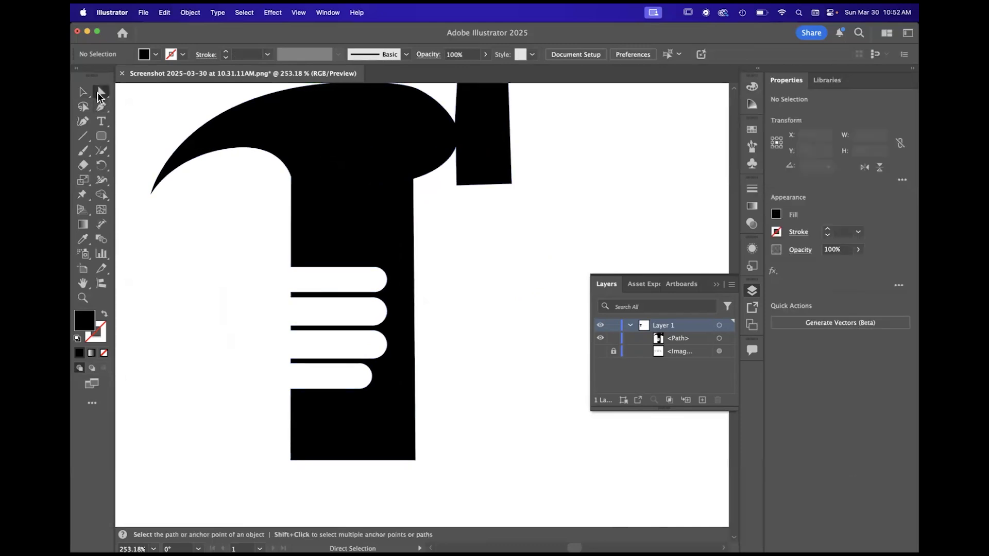
{"action": "left_click", "coordinate": [379, 269]}
{"action": "scroll", "coordinate": [378, 272], "scroll_direction": "up", "scroll_amount": 4}
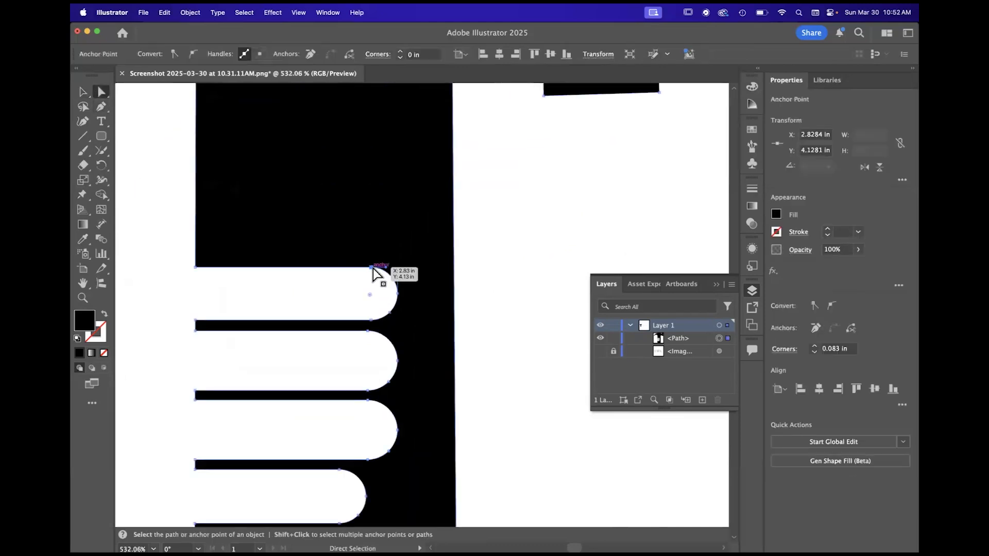
{"action": "scroll", "coordinate": [374, 275], "scroll_direction": "down", "scroll_amount": 2}
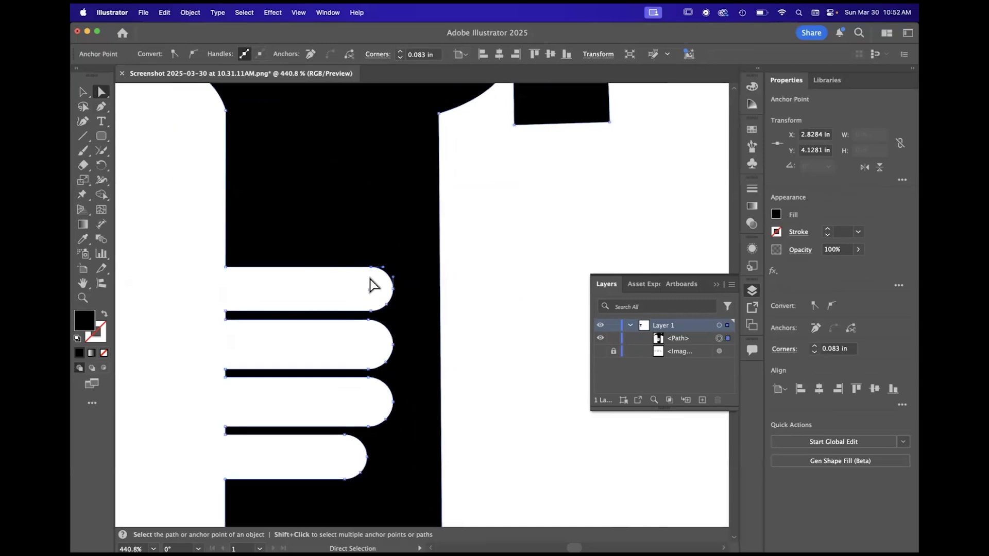
- Shorten the top grip notch by moving its rounded end toward the notch opening, and deselect the hammer
{"action": "scroll", "coordinate": [371, 296], "scroll_direction": "up", "scroll_amount": 3}
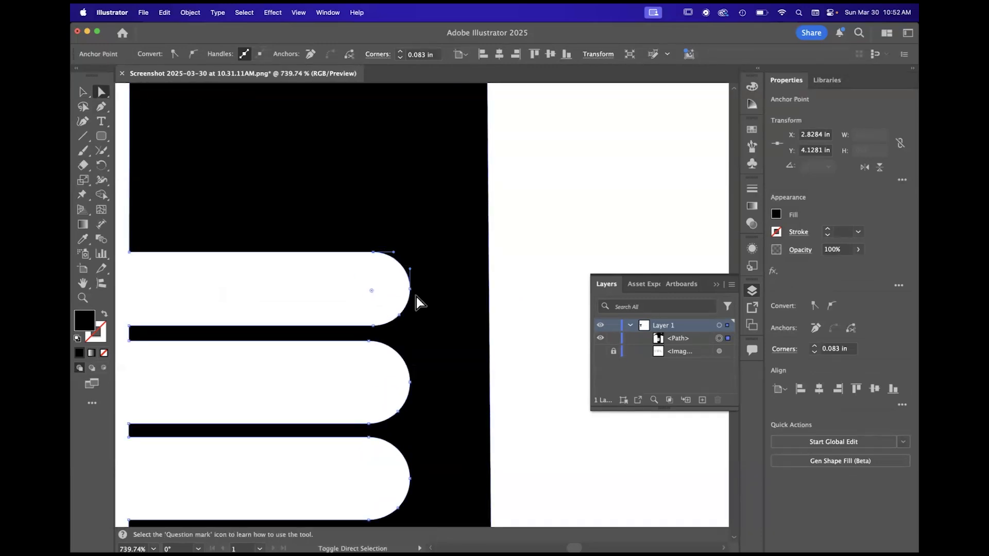
{"action": "left_click", "coordinate": [411, 291], "text": "shift"}
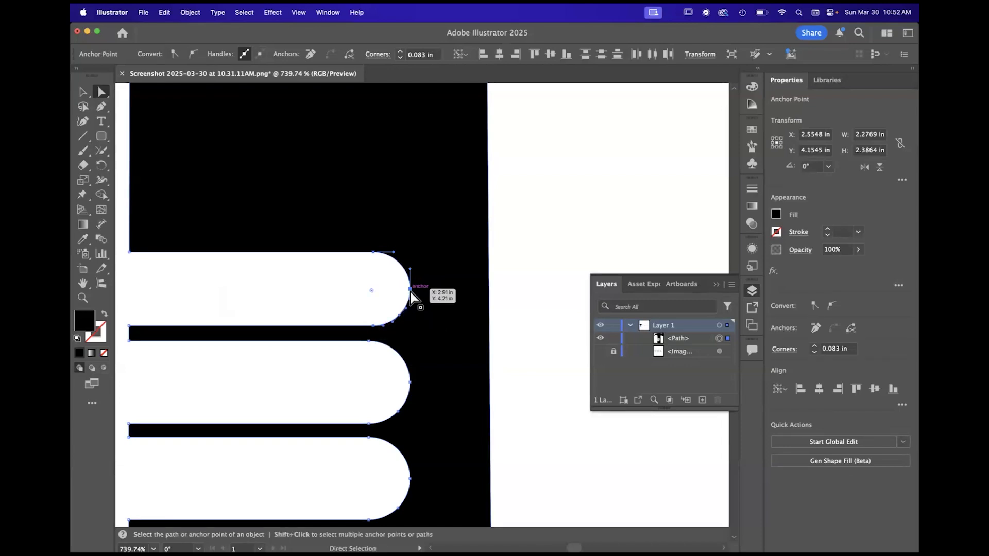
{"action": "left_click_drag", "start_coordinate": [410, 290], "coordinate": [384, 288]}
{"action": "scroll", "coordinate": [384, 287], "scroll_direction": "down", "scroll_amount": 5}
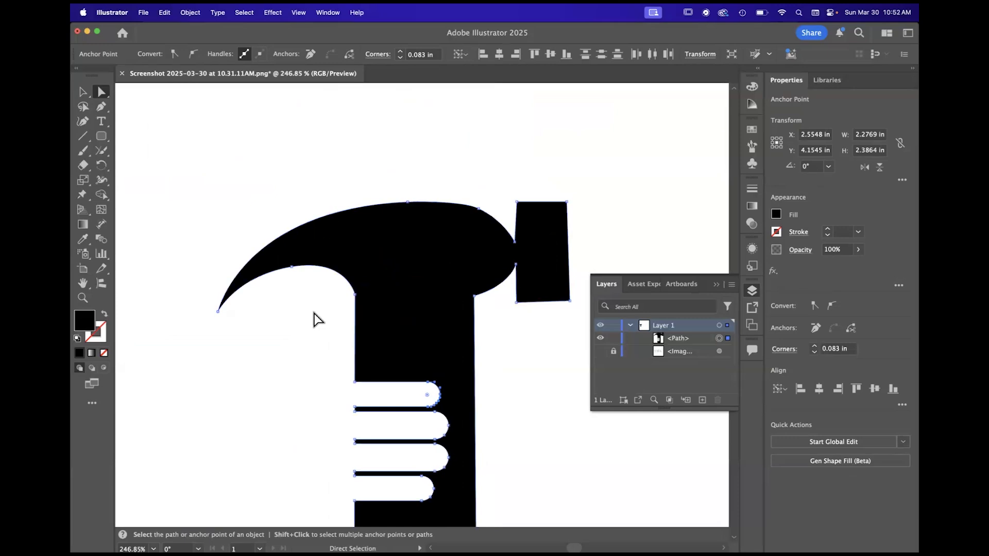
{"action": "left_click", "coordinate": [317, 319]}
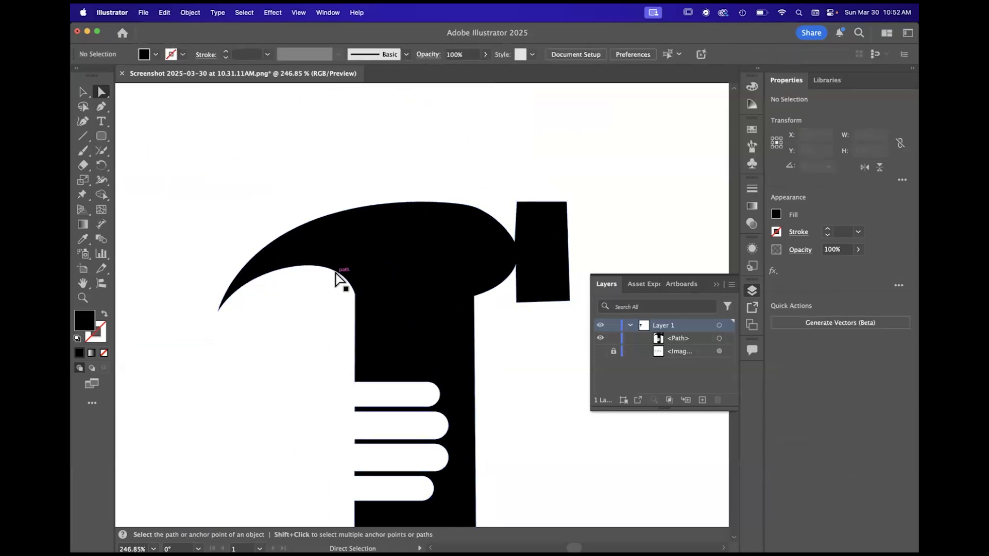
- Draw a small closed black sliver just beneath the underside of the hammer claw with the Pen tool, as a second claw prong
{"action": "left_click", "coordinate": [101, 107]}
{"action": "scroll", "coordinate": [245, 254], "scroll_direction": "up", "scroll_amount": 3}
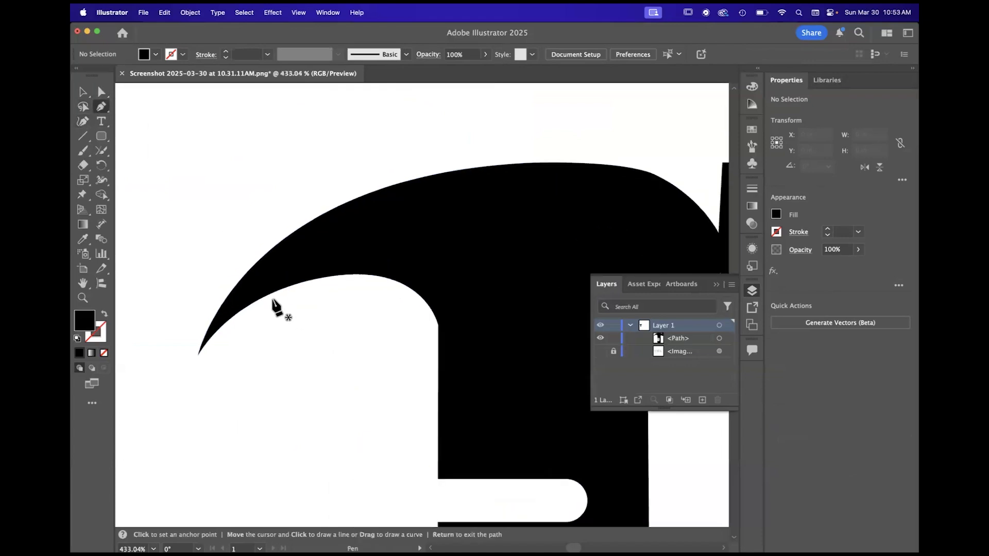
{"action": "left_click", "coordinate": [245, 312]}
{"action": "left_click_drag", "start_coordinate": [324, 283], "coordinate": [242, 365]}
{"action": "left_click", "coordinate": [245, 312]}
{"action": "key", "text": "a"}
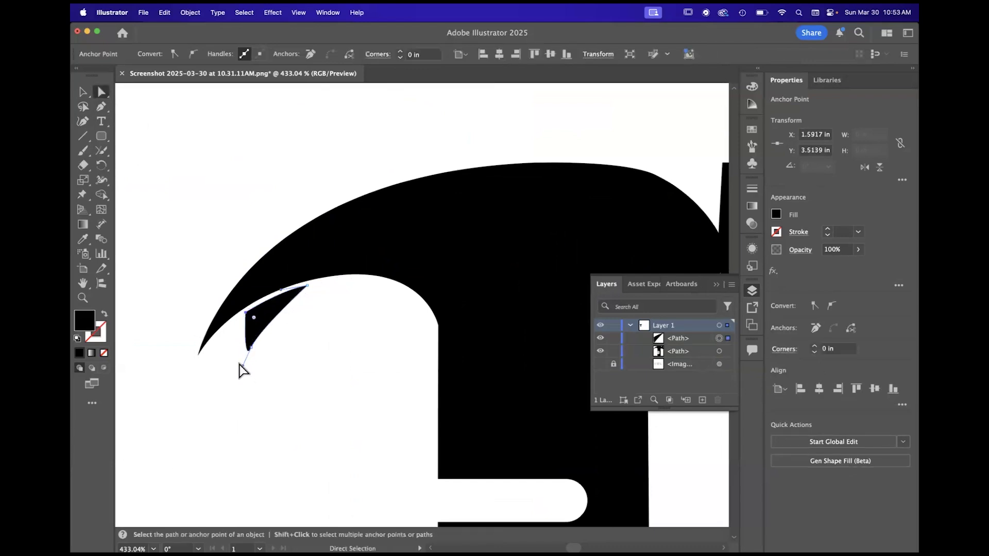
- Reshape the sliver's lower end by adjusting its curve handle and moving its anchor point slightly up toward the claw, and deselect it
{"action": "scroll", "coordinate": [239, 364], "scroll_direction": "up", "scroll_amount": 5}
{"action": "left_click", "coordinate": [261, 336]}
{"action": "left_click_drag", "start_coordinate": [246, 368], "coordinate": [225, 382]}
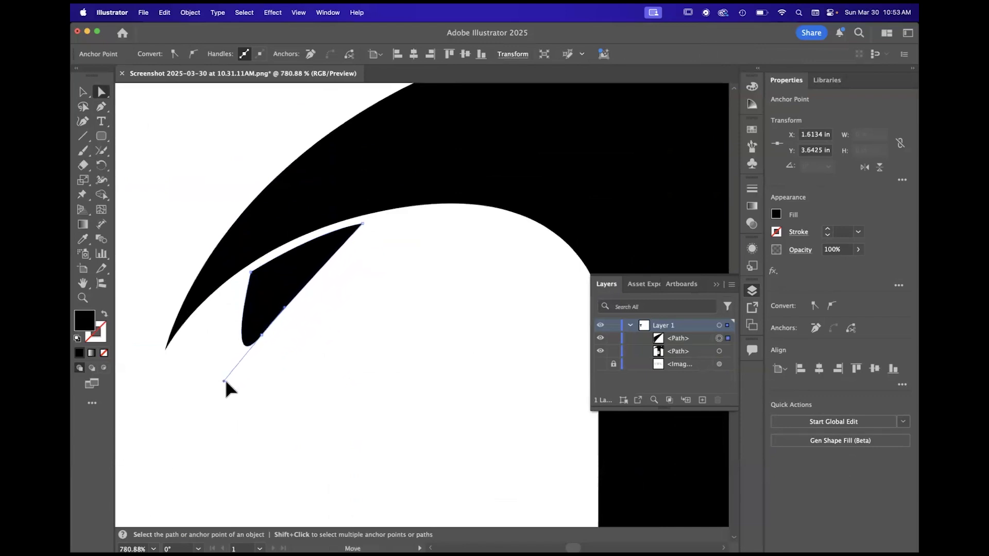
{"action": "left_click_drag", "start_coordinate": [262, 335], "coordinate": [255, 328]}
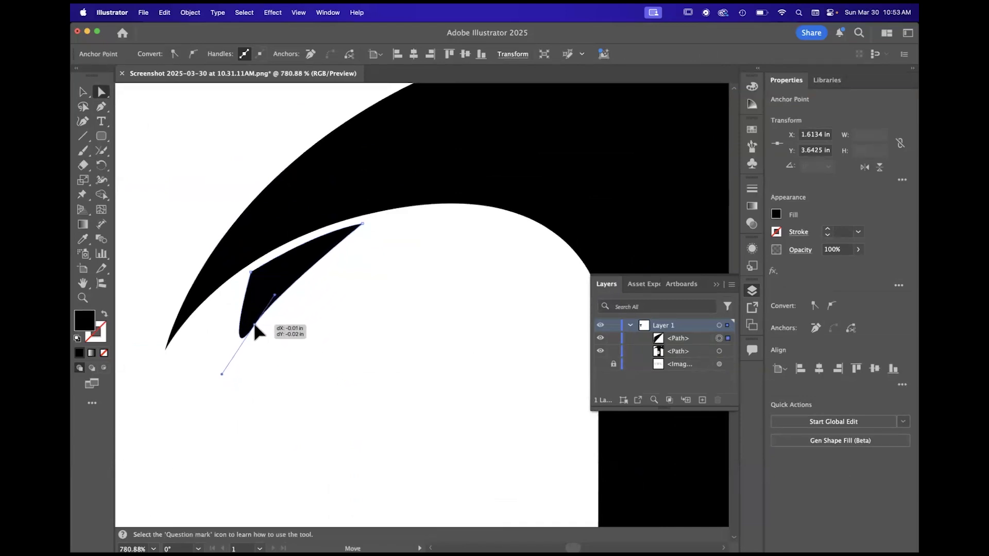
{"action": "left_click", "coordinate": [313, 340]}
- Add an anchor point on the claw's lower edge near the tip, and move it and its handle down to give the tip a blunter, rounded end
{"action": "left_click", "coordinate": [166, 350]}
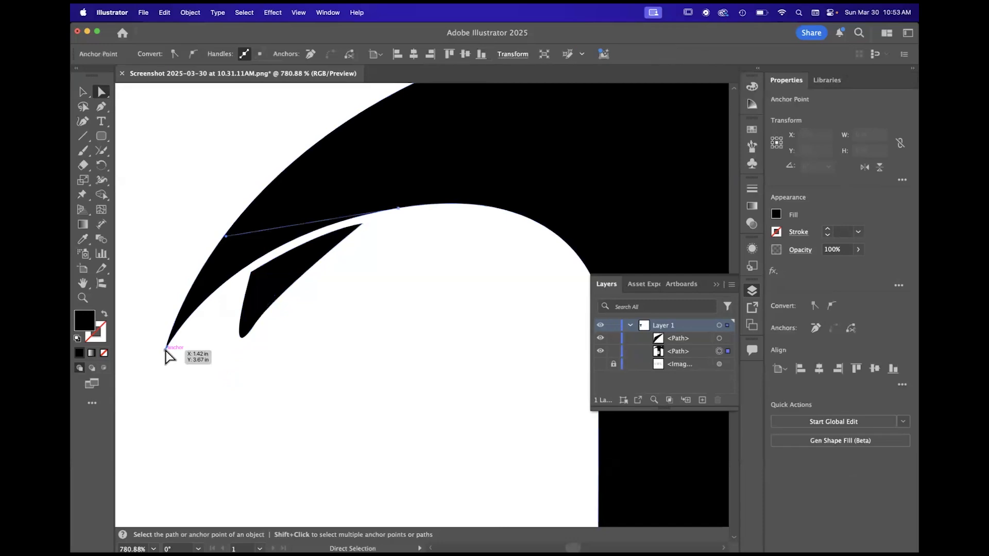
{"action": "key", "text": "plus"}
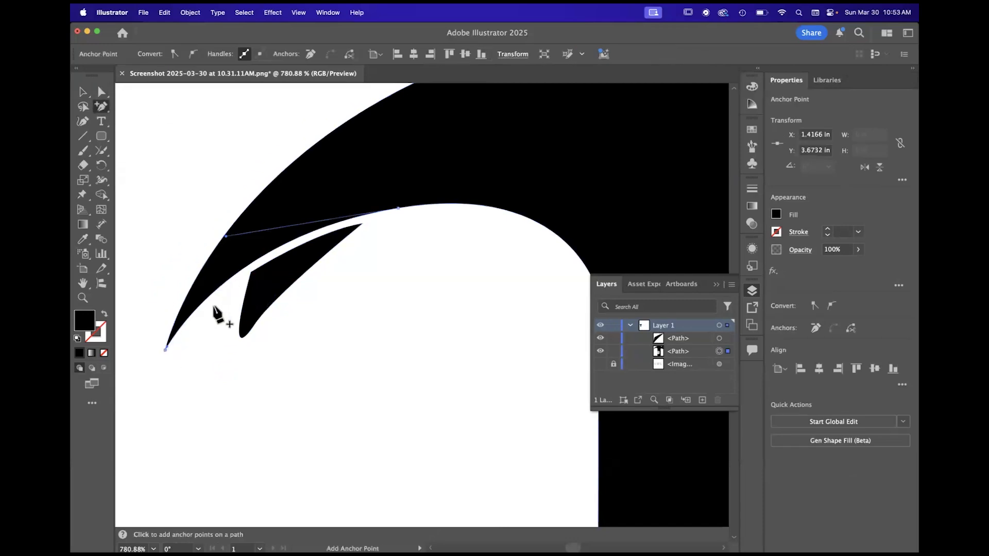
{"action": "left_click", "coordinate": [189, 320]}
{"action": "left_click", "coordinate": [101, 92]}
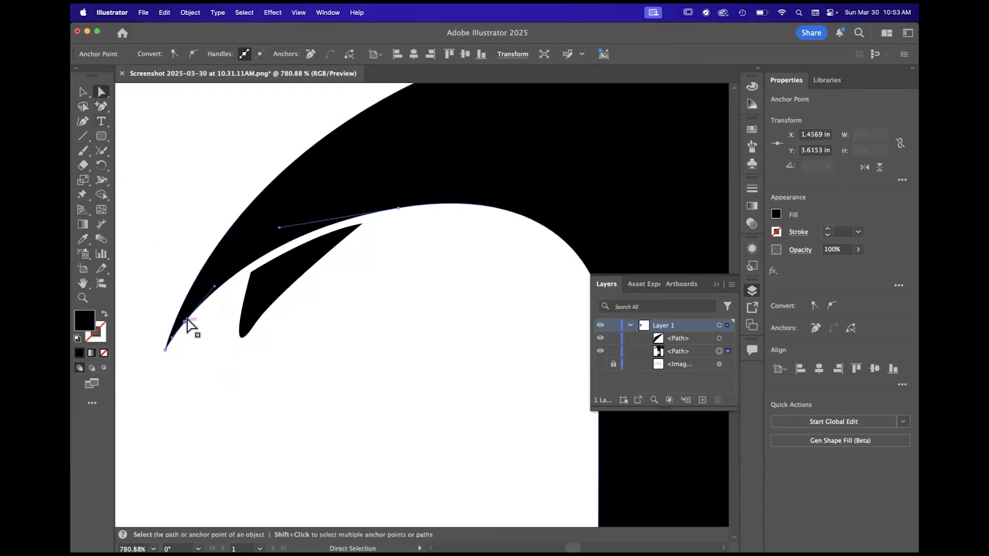
{"action": "left_click_drag", "start_coordinate": [184, 325], "coordinate": [184, 344]}
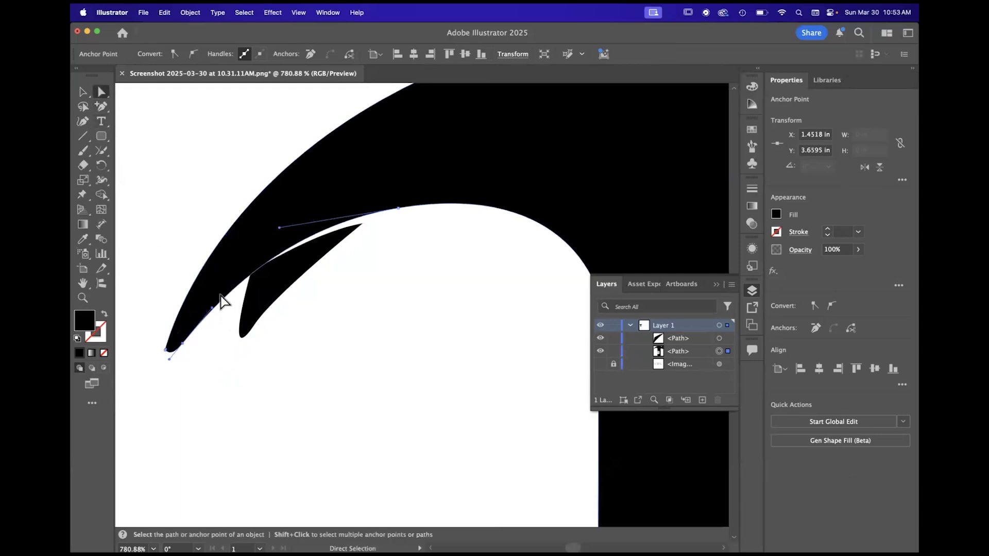
{"action": "left_click_drag", "start_coordinate": [212, 307], "coordinate": [223, 289]}
{"action": "left_click", "coordinate": [374, 358]}
{"action": "key", "text": "super+0"}
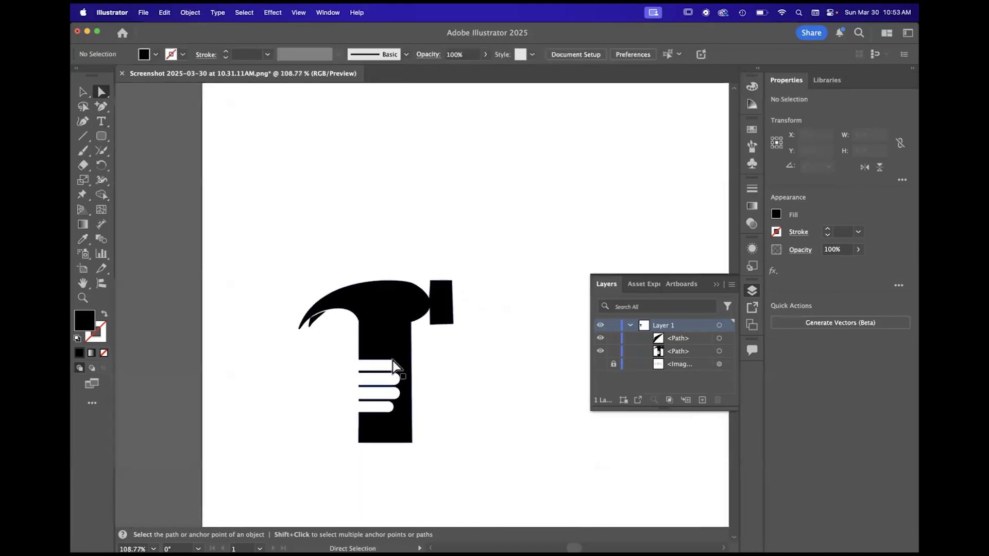
- Move the sliver's corner point nearest the claw slightly downward to widen the gap, and deselect the sliver
{"action": "scroll", "coordinate": [337, 331], "scroll_direction": "up", "scroll_amount": 3}
{"action": "left_click", "coordinate": [286, 309]}
{"action": "scroll", "coordinate": [288, 311], "scroll_direction": "down", "scroll_amount": 5}
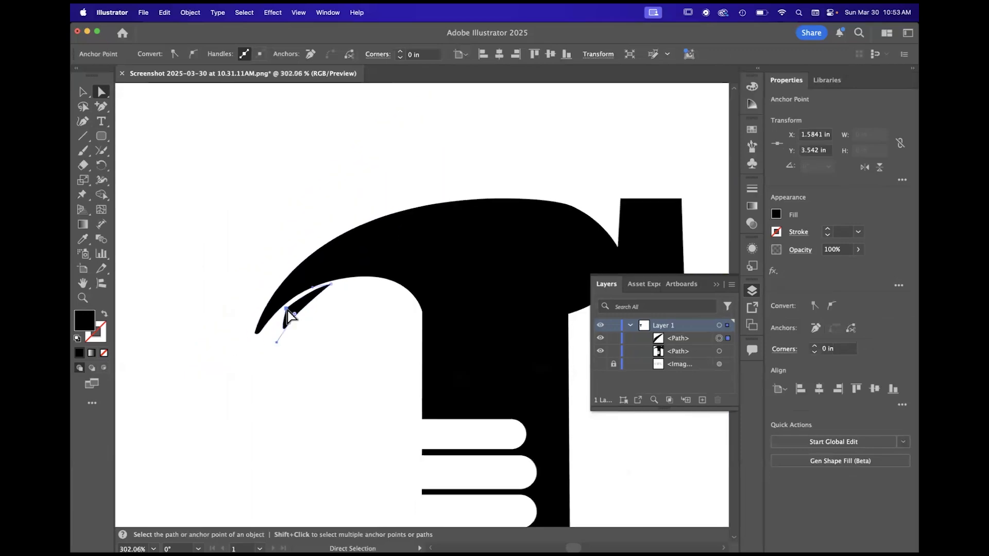
{"action": "left_click", "coordinate": [251, 222]}
{"action": "scroll", "coordinate": [323, 331], "scroll_direction": "down", "scroll_amount": 3}
{"action": "scroll", "coordinate": [323, 337], "scroll_direction": "down", "scroll_amount": 2}
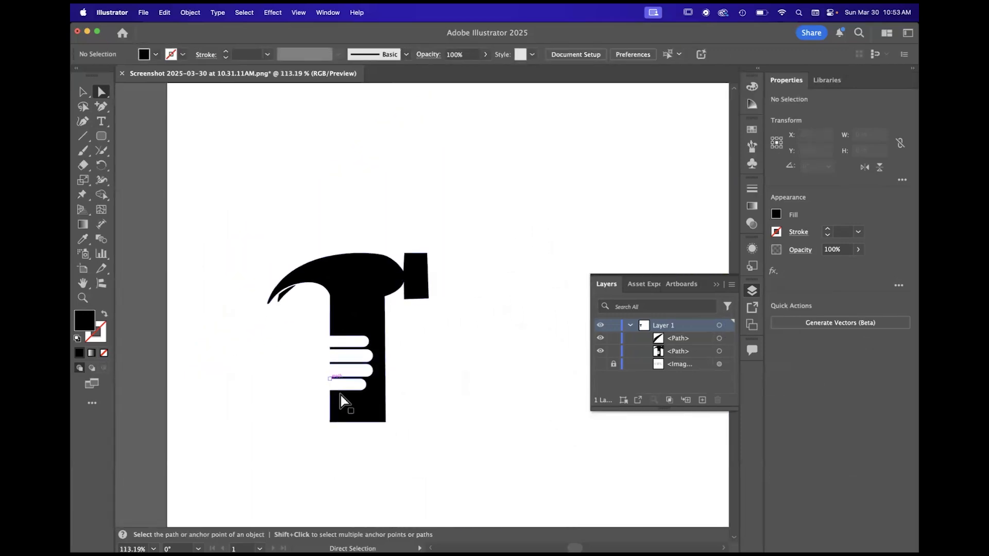
- Move the whole sliver up against the claw's underside with the Selection tool and deselect it
{"action": "scroll", "coordinate": [286, 320], "scroll_direction": "up", "scroll_amount": 2}
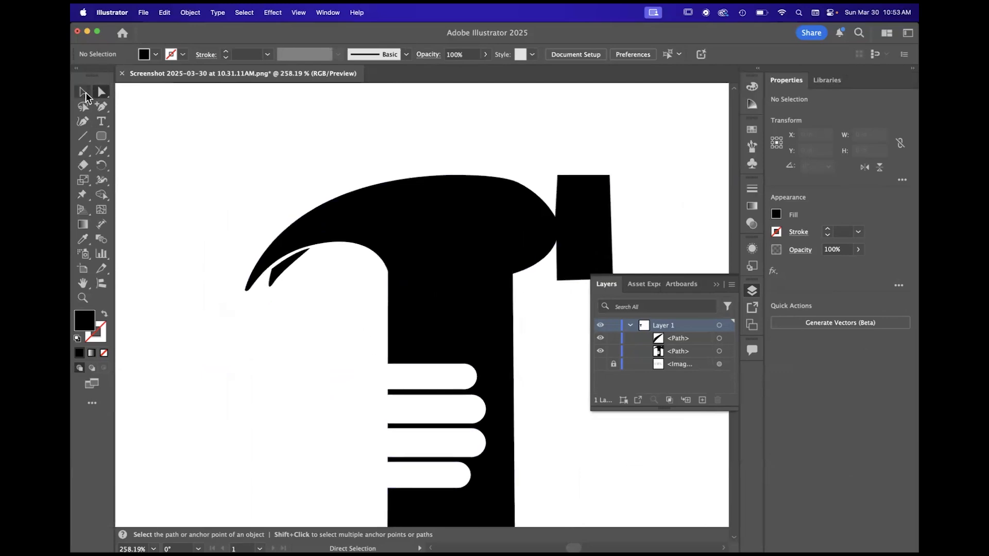
{"action": "left_click", "coordinate": [84, 93]}
{"action": "scroll", "coordinate": [268, 247], "scroll_direction": "right", "scroll_amount": 3}
{"action": "scroll", "coordinate": [268, 247], "scroll_direction": "down", "scroll_amount": 1}
{"action": "left_click", "coordinate": [222, 250]}
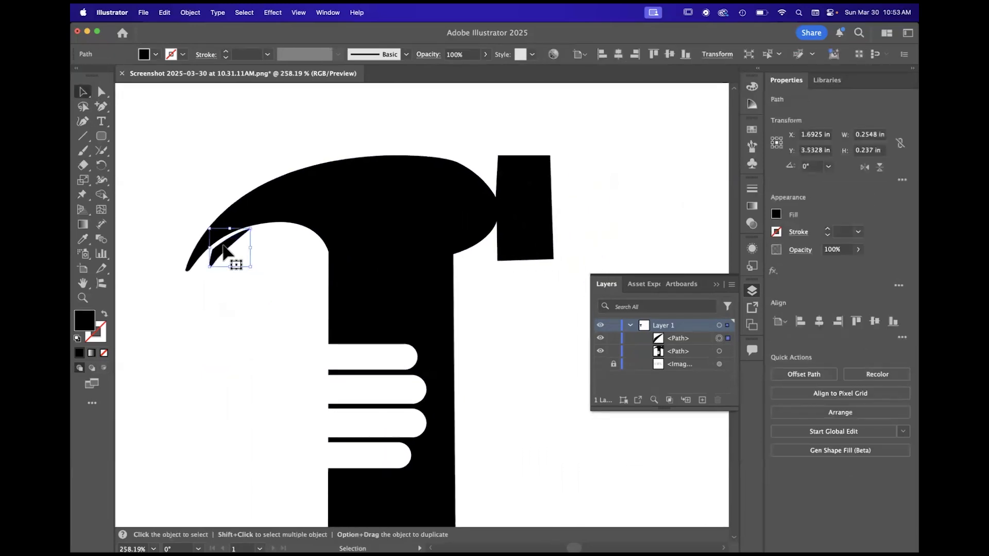
{"action": "left_click_drag", "start_coordinate": [222, 246], "coordinate": [223, 242]}
{"action": "left_click", "coordinate": [231, 286]}
{"action": "key", "text": "super+0"}
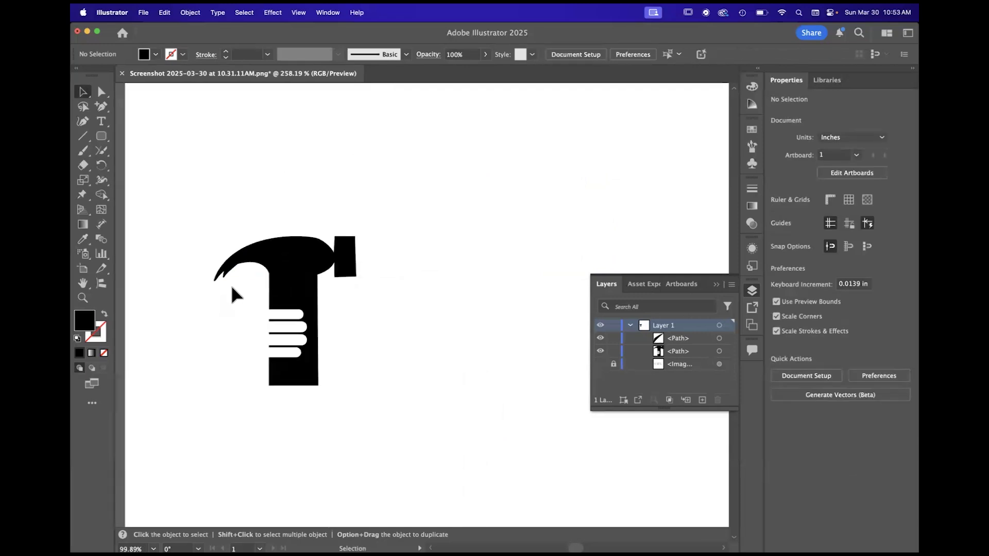
- Move the sliver down away from the claw to leave a white gap, and deselect it
{"action": "scroll", "coordinate": [223, 296], "scroll_direction": "up", "scroll_amount": 5}
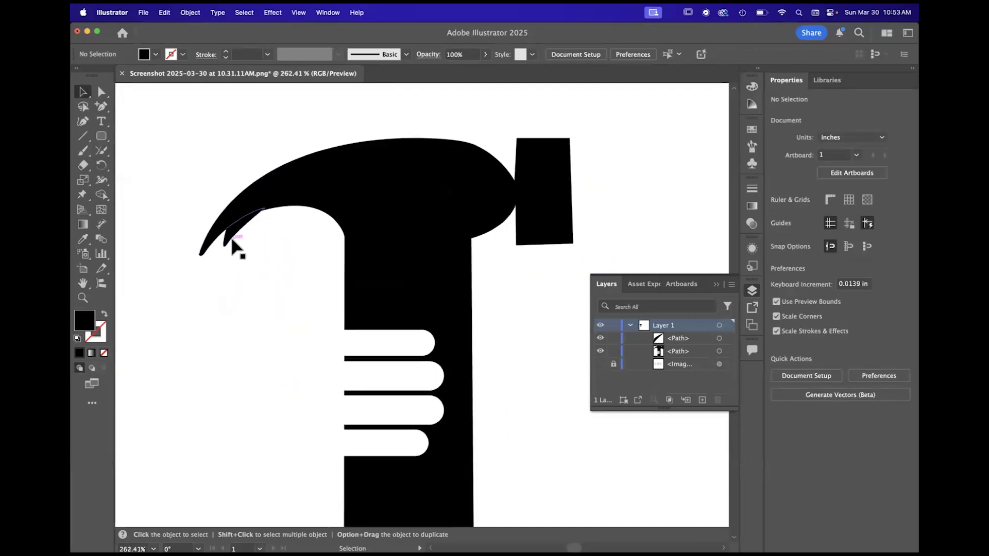
{"action": "left_click_drag", "start_coordinate": [240, 230], "coordinate": [240, 233]}
{"action": "left_click", "coordinate": [283, 346]}
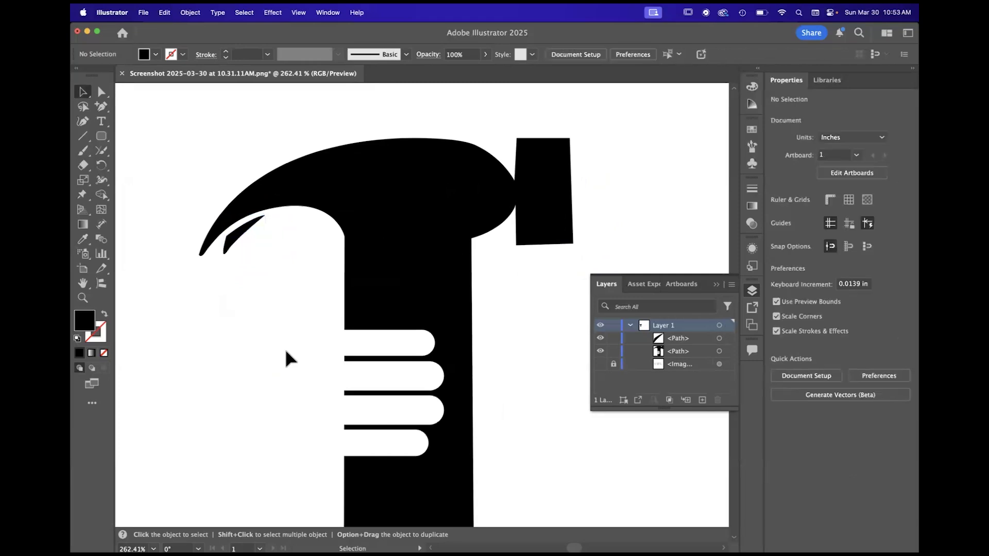
{"action": "scroll", "coordinate": [291, 314], "scroll_direction": "down", "scroll_amount": 3}
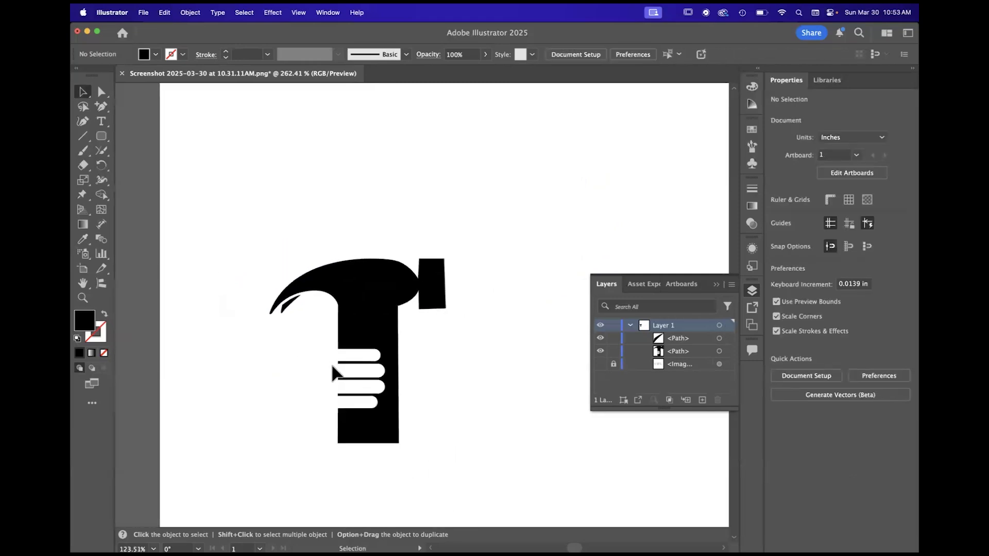
- Nudge the sliver back up closer to the claw and check the fit on the whole hammer
{"action": "scroll", "coordinate": [288, 304], "scroll_direction": "up", "scroll_amount": 2}
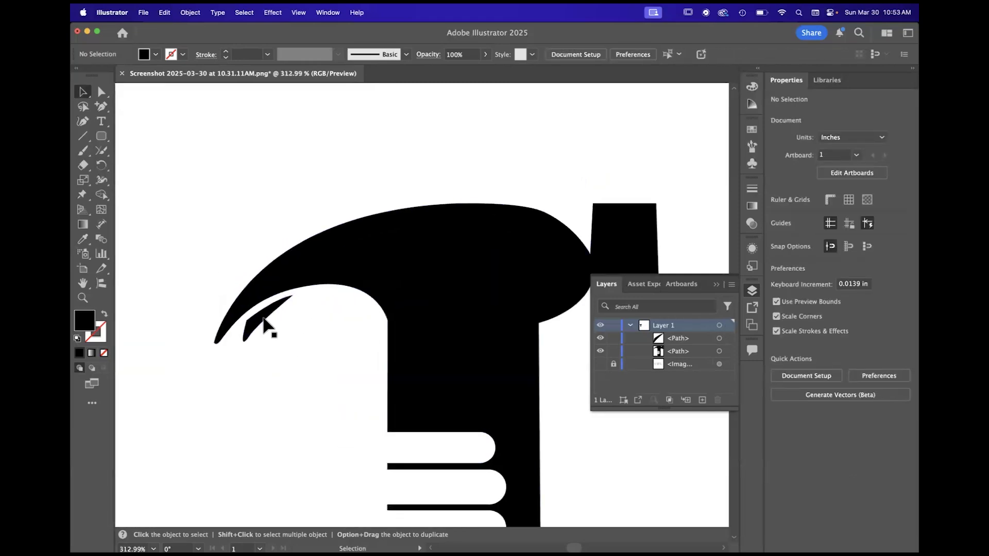
{"action": "scroll", "coordinate": [267, 329], "scroll_direction": "up", "scroll_amount": 5}
{"action": "mouse_move", "coordinate": [263, 326]}
{"action": "left_mouse_down"}
{"action": "mouse_move", "coordinate": [257, 305]}
{"action": "mouse_move", "coordinate": [259, 313]}
{"action": "left_mouse_up"}
{"action": "scroll", "coordinate": [259, 313], "scroll_direction": "down", "scroll_amount": 5}
{"action": "left_click", "coordinate": [236, 219]}
{"action": "scroll", "coordinate": [236, 220], "scroll_direction": "down", "scroll_amount": 3}
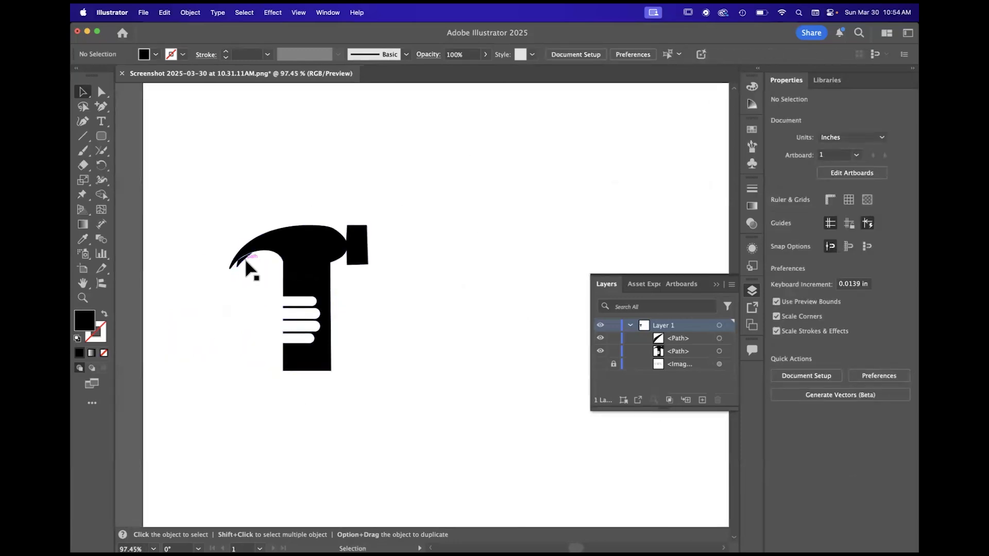
- Shift the sliver slightly away from the claw so a thin white gap separates the two prongs, and deselect it
{"action": "scroll", "coordinate": [247, 265], "scroll_direction": "up", "scroll_amount": 8}
{"action": "mouse_move", "coordinate": [236, 249]}
{"action": "left_mouse_down"}
{"action": "mouse_move", "coordinate": [262, 261]}
{"action": "mouse_move", "coordinate": [249, 258]}
{"action": "left_mouse_up"}
{"action": "scroll", "coordinate": [249, 258], "scroll_direction": "down", "scroll_amount": 3}
{"action": "scroll", "coordinate": [256, 219], "scroll_direction": "down", "scroll_amount": 5}
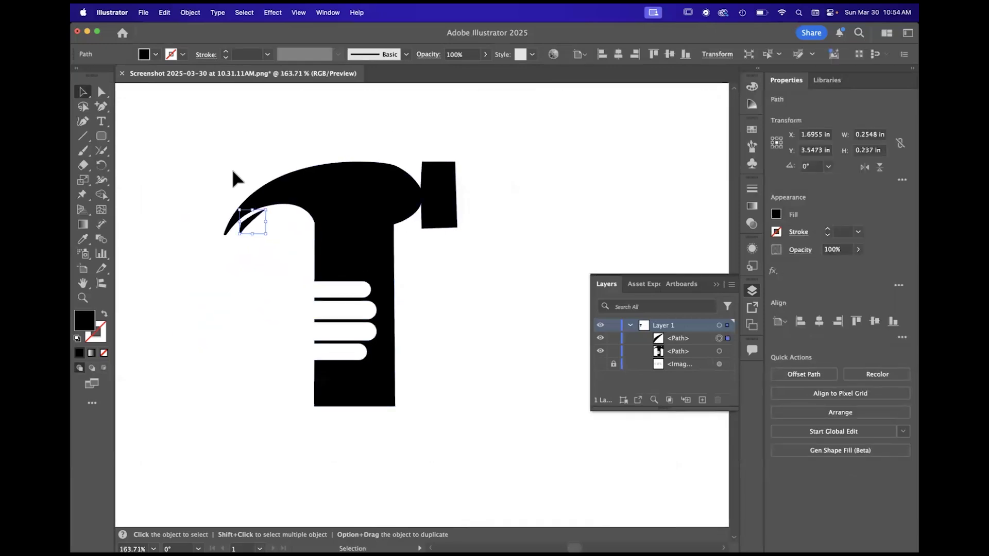
{"action": "left_click", "coordinate": [248, 200]}
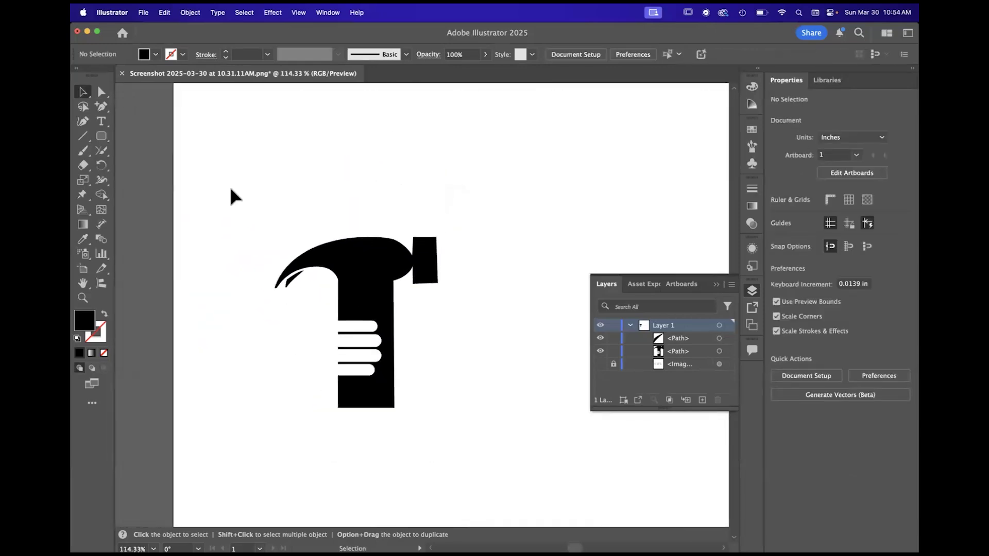
- Move the hammer face's upper outer corner and its upper neck junction point outward with Direct Selection so the face's sides run vertical
{"action": "left_click", "coordinate": [101, 92]}
{"action": "scroll", "coordinate": [448, 242], "scroll_direction": "up", "scroll_amount": 6}
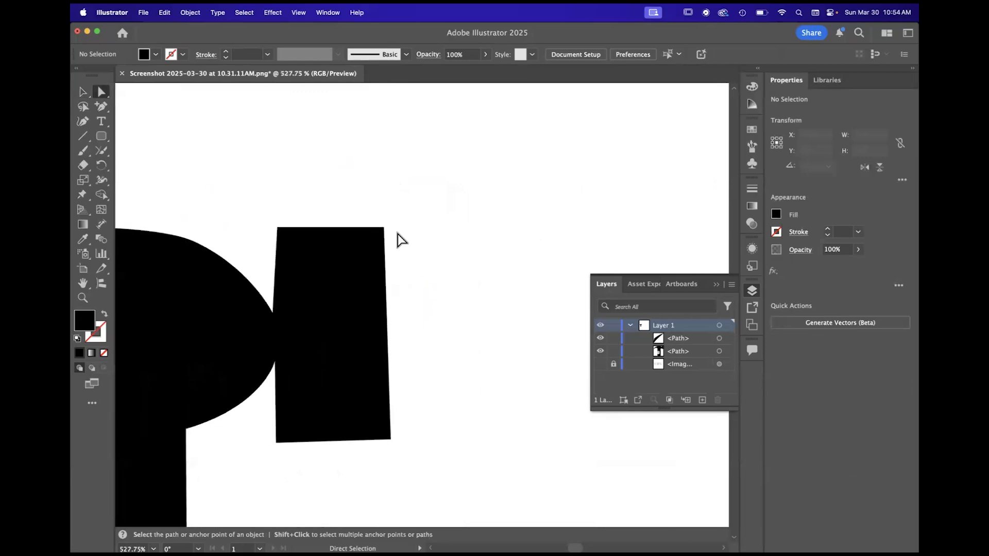
{"action": "left_click", "coordinate": [384, 229]}
{"action": "left_click_drag", "start_coordinate": [385, 228], "coordinate": [392, 227]}
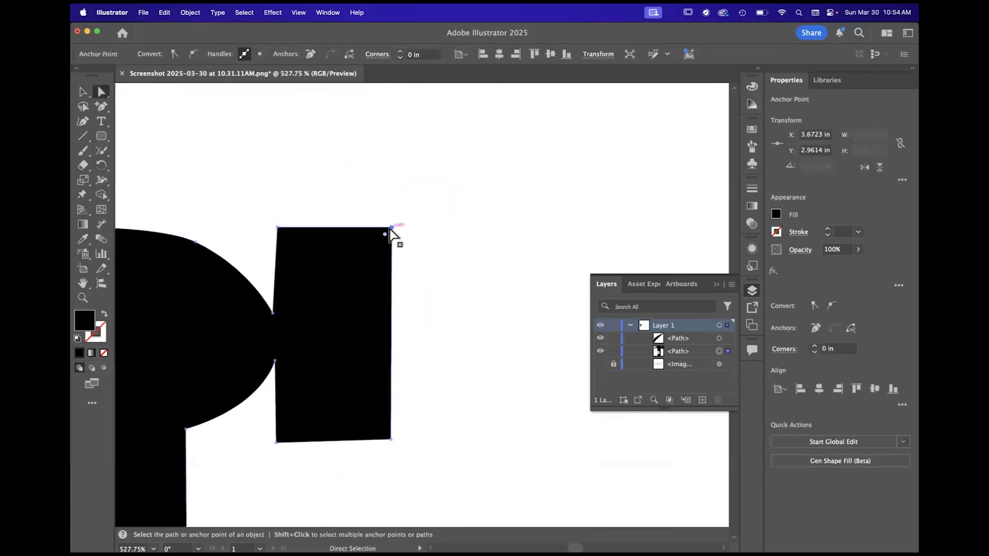
{"action": "left_click", "coordinate": [273, 314]}
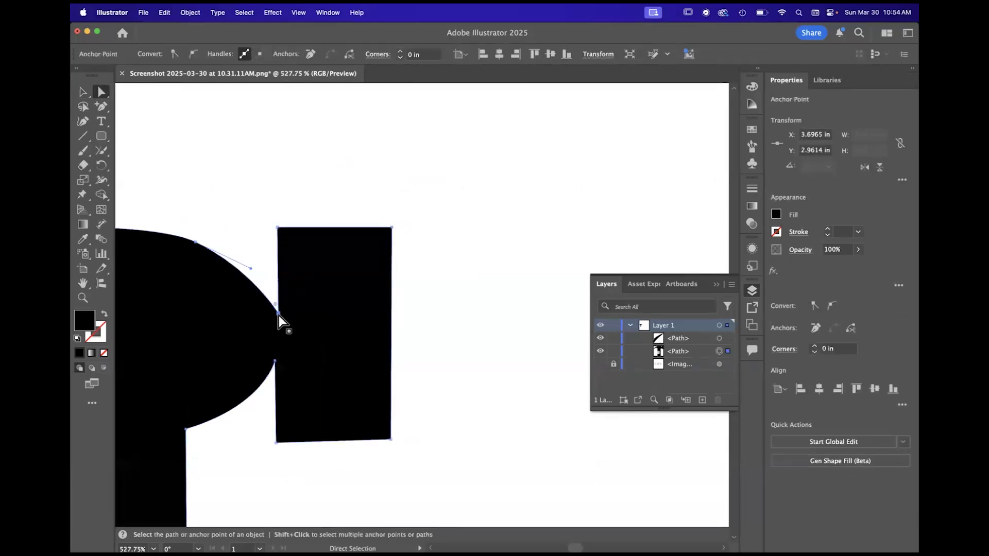
{"action": "scroll", "coordinate": [281, 319], "scroll_direction": "down", "scroll_amount": 4}
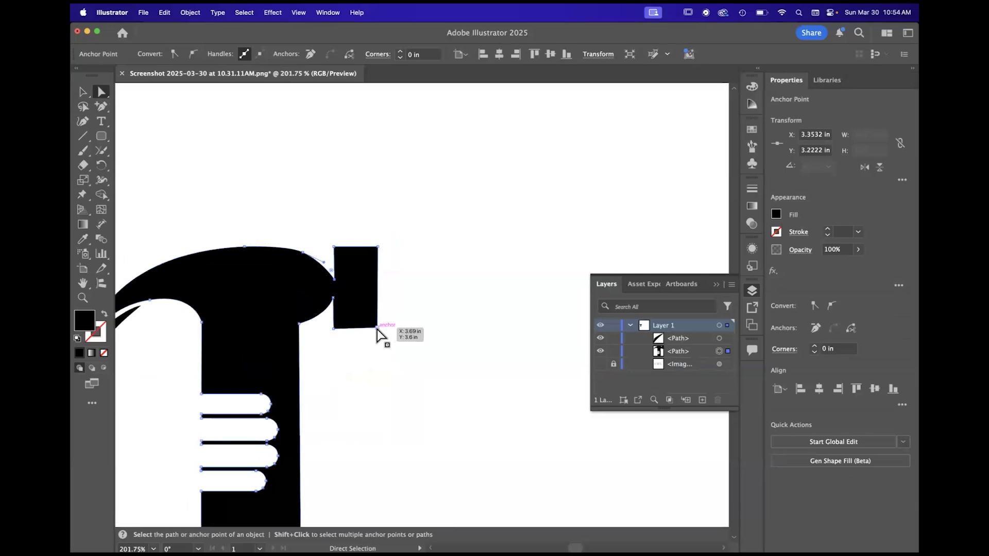
- Round the lower outer corner of the hammer face with a radius of about 0.07 in
{"action": "left_click", "coordinate": [378, 328]}
{"action": "scroll", "coordinate": [380, 331], "scroll_direction": "up", "scroll_amount": 2}
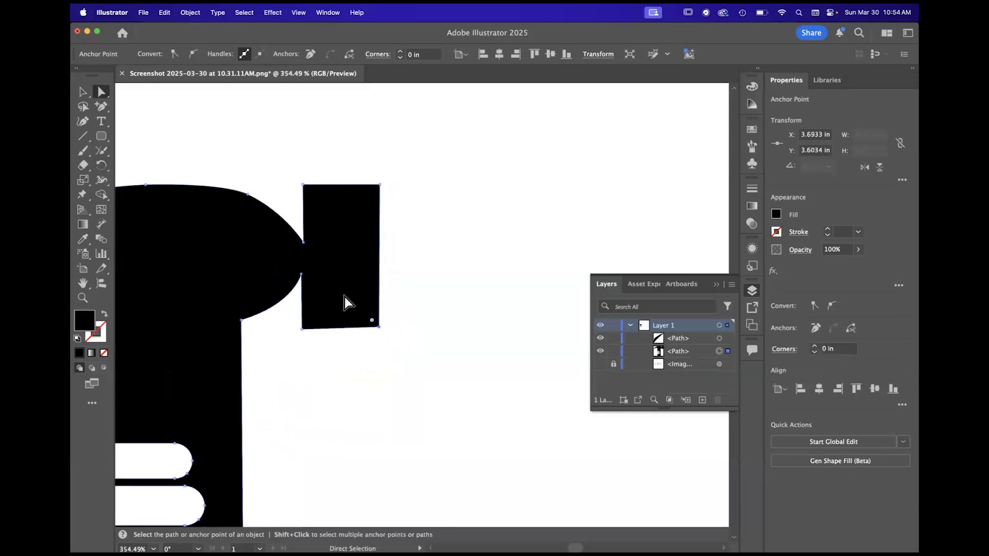
{"action": "scroll", "coordinate": [345, 297], "scroll_direction": "down", "scroll_amount": 4}
{"action": "scroll", "coordinate": [358, 253], "scroll_direction": "up", "scroll_amount": 4}
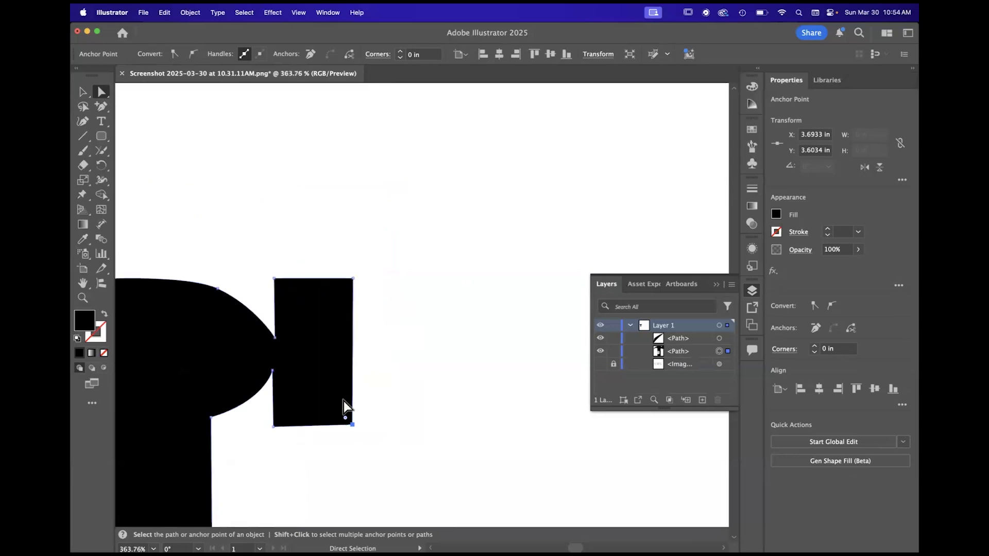
{"action": "left_click_drag", "start_coordinate": [346, 418], "coordinate": [341, 405]}
- Round the hammer face's two upper corners and its lower inner corner to match, with radii of about 0.07 in
{"action": "left_click", "coordinate": [353, 279]}
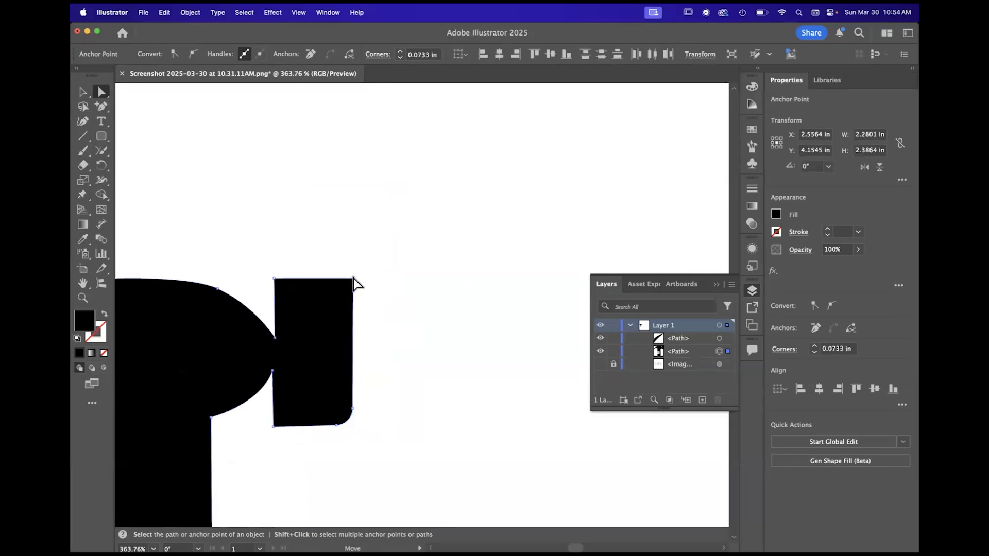
{"action": "left_click_drag", "start_coordinate": [345, 286], "coordinate": [290, 301]}
{"action": "left_click", "coordinate": [275, 279]}
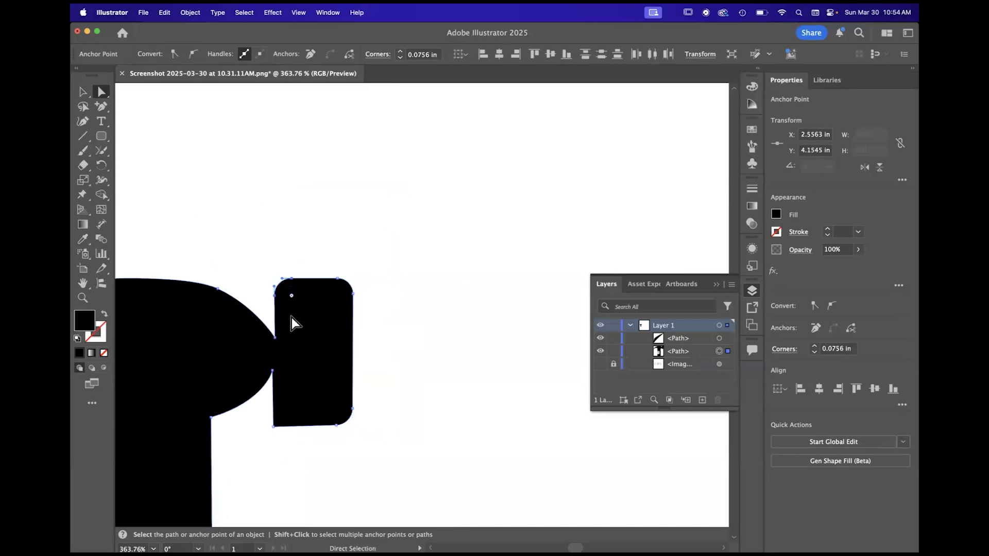
{"action": "left_click", "coordinate": [273, 427]}
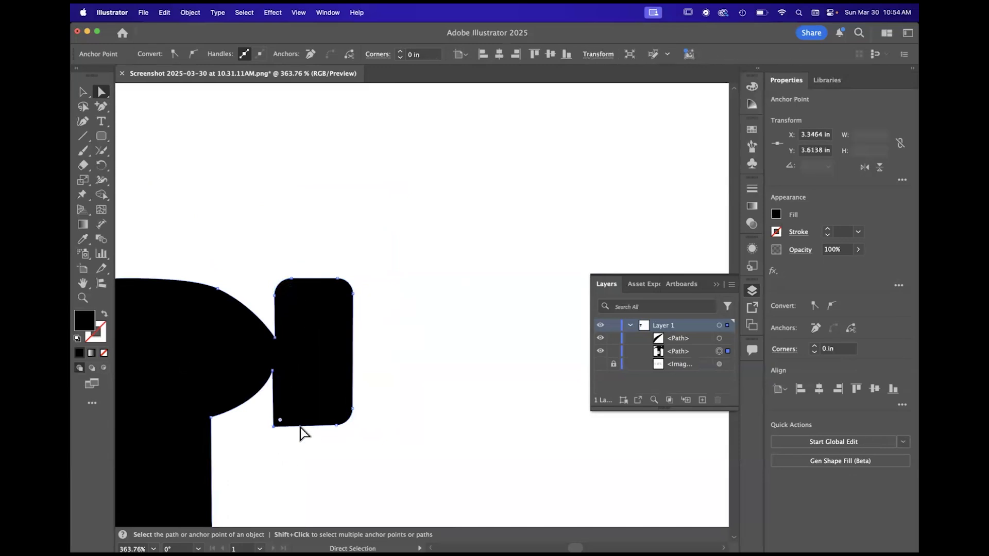
{"action": "left_click_drag", "start_coordinate": [280, 421], "coordinate": [286, 409]}
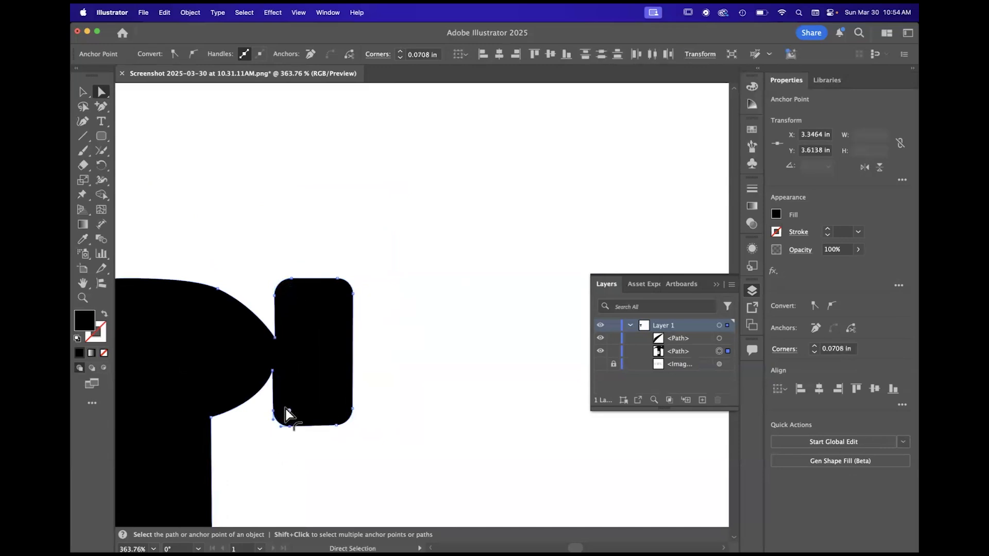
- Deselect the hammer and examine its overall shape and the rounded hammer face
{"action": "left_click", "coordinate": [417, 387]}
{"action": "key", "text": "super+0"}
{"action": "scroll", "coordinate": [418, 386], "scroll_direction": "down", "scroll_amount": 5}
{"action": "scroll", "coordinate": [418, 386], "scroll_direction": "up", "scroll_amount": 5}
{"action": "scroll", "coordinate": [418, 387], "scroll_direction": "down", "scroll_amount": 5}
{"action": "scroll", "coordinate": [418, 386], "scroll_direction": "up", "scroll_amount": 5}
{"action": "scroll", "coordinate": [421, 391], "scroll_direction": "up", "scroll_amount": 5}
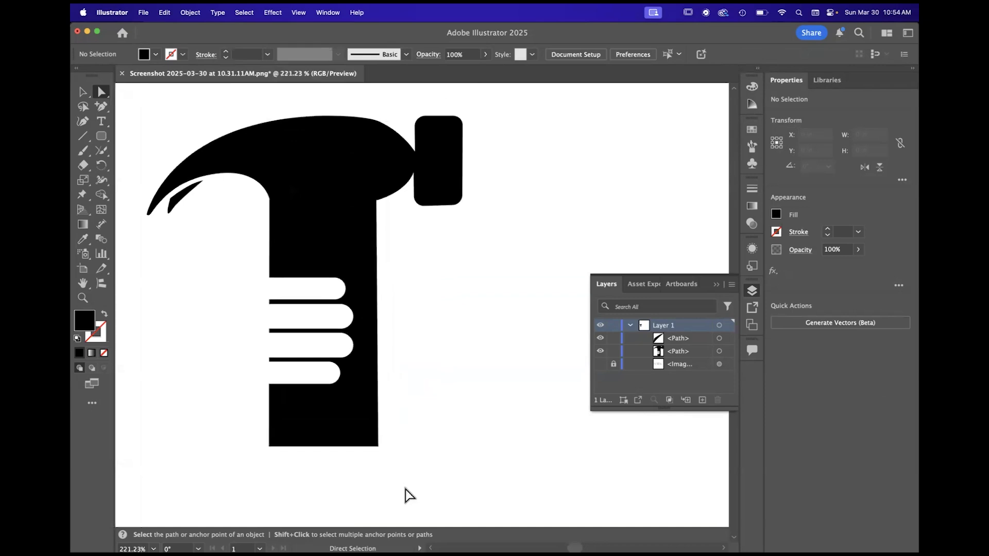
{"action": "scroll", "coordinate": [370, 311], "scroll_direction": "down", "scroll_amount": 5}
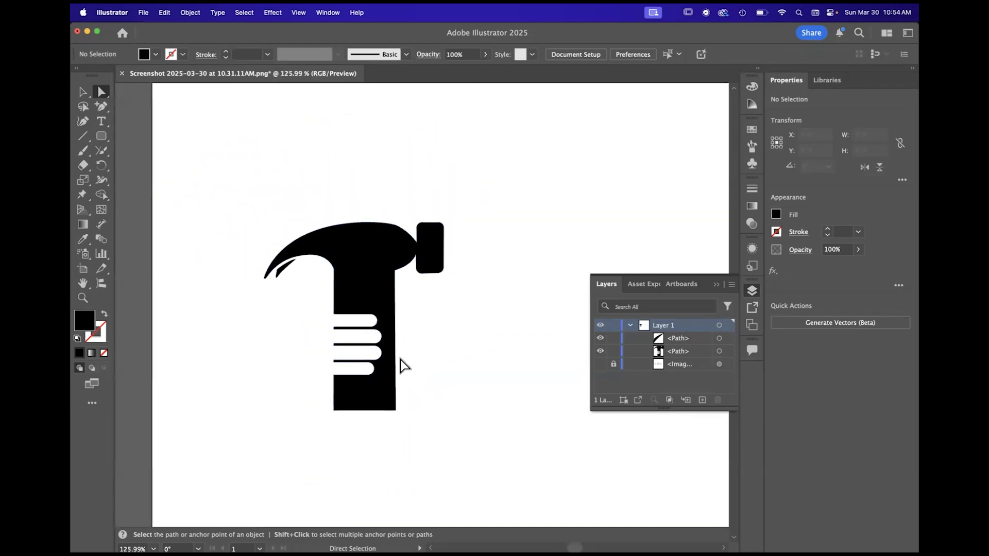
- Move the handle's claw-side corner under the head and its corner above the top finger notch slightly inward with Direct Selection
{"action": "scroll", "coordinate": [405, 366], "scroll_direction": "up", "scroll_amount": 5}
{"action": "scroll", "coordinate": [404, 366], "scroll_direction": "down", "scroll_amount": 1}
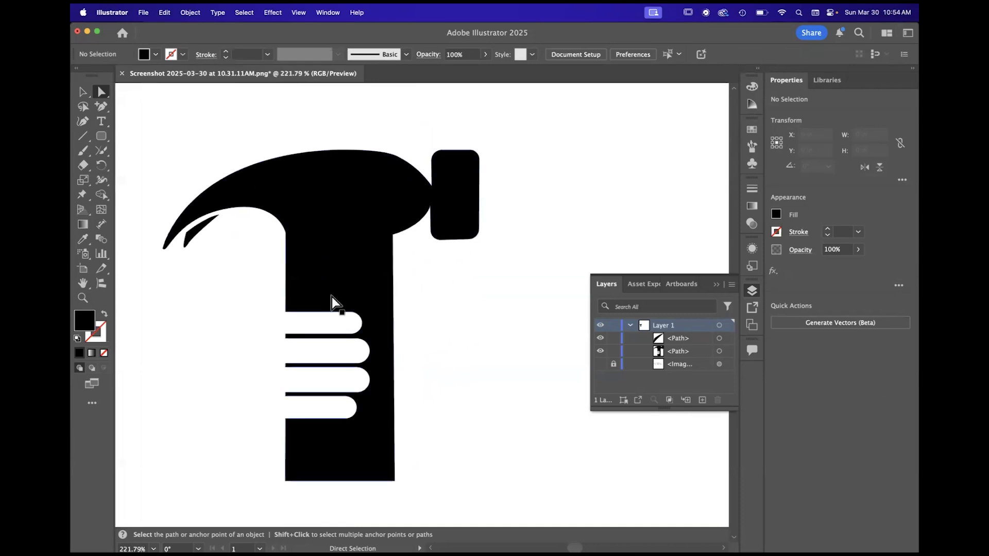
{"action": "left_click", "coordinate": [286, 233]}
{"action": "left_click_drag", "start_coordinate": [287, 238], "coordinate": [292, 237]}
{"action": "left_click_drag", "start_coordinate": [286, 312], "coordinate": [291, 312]}
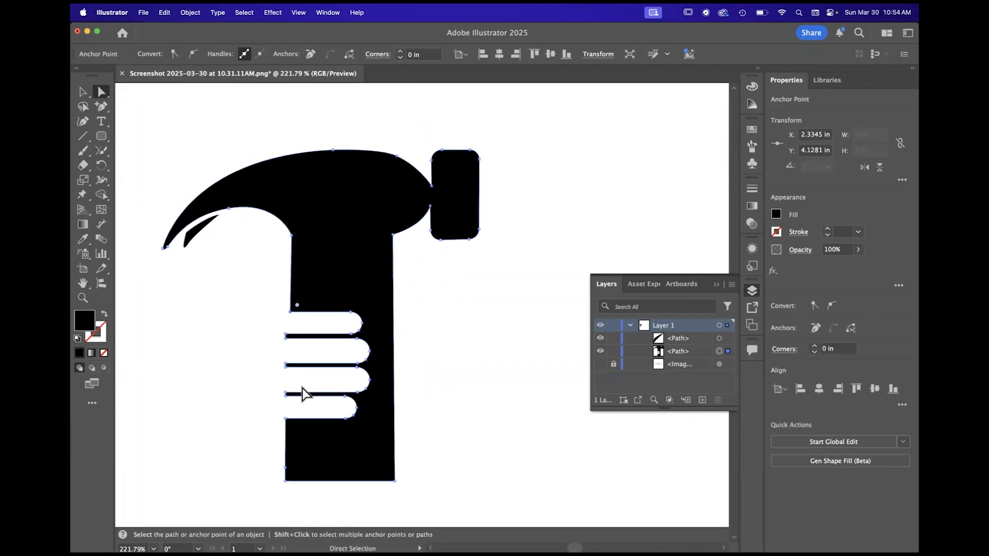
{"action": "left_click", "coordinate": [286, 419]}
{"action": "left_click", "coordinate": [287, 482]}
{"action": "left_click_drag", "start_coordinate": [287, 469], "coordinate": [287, 481]}
{"action": "left_click", "coordinate": [461, 444]}
{"action": "key", "text": "super+0"}
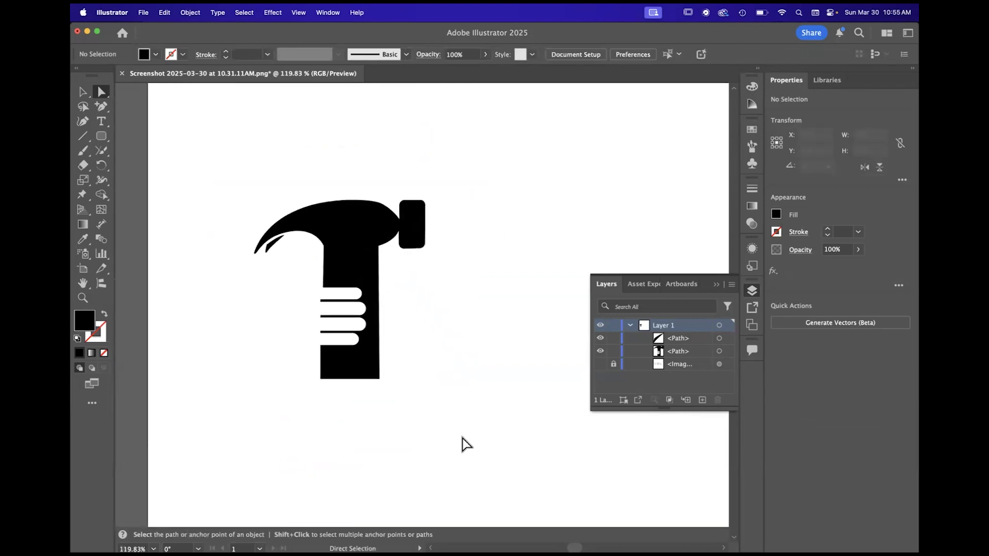
- Move the open ends of the three thin black bars between the finger notches inward, and deselect them
{"action": "scroll", "coordinate": [322, 261], "scroll_direction": "up", "scroll_amount": 5}
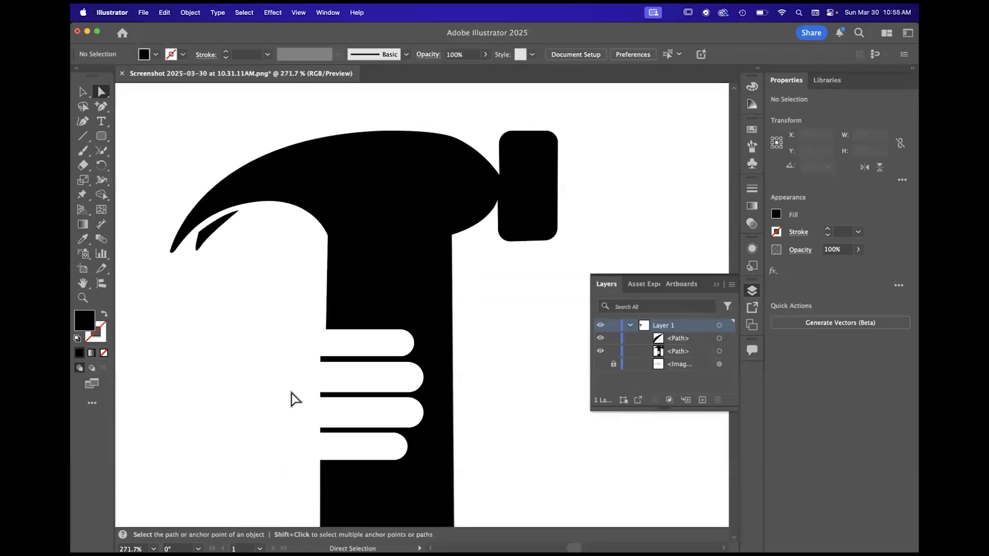
{"action": "scroll", "coordinate": [298, 371], "scroll_direction": "down", "scroll_amount": 3}
{"action": "left_click", "coordinate": [328, 359]}
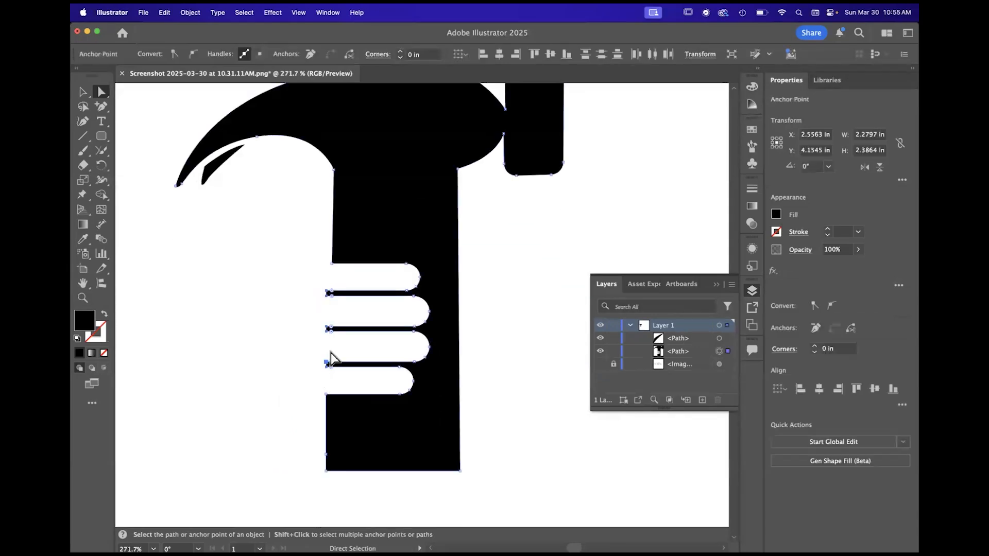
{"action": "left_click_drag", "start_coordinate": [326, 291], "coordinate": [338, 291]}
{"action": "left_click", "coordinate": [251, 292]}
{"action": "scroll", "coordinate": [250, 292], "scroll_direction": "down", "scroll_amount": 2}
{"action": "scroll", "coordinate": [251, 299], "scroll_direction": "down", "scroll_amount": 3}
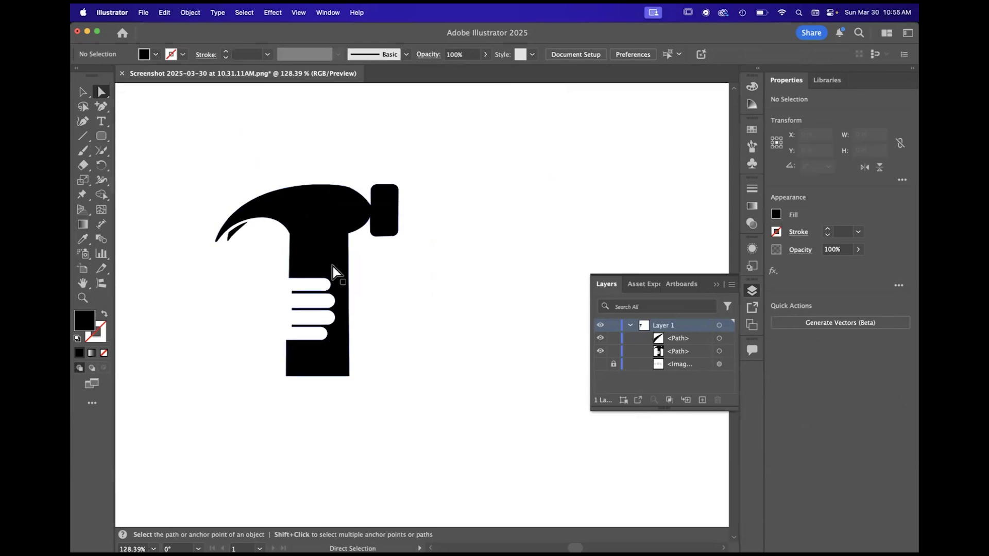
- Draw a black rounded rectangle about 0.6 in wide beside the handle's face-side edge and reduce its height to about 0.2 in
{"action": "scroll", "coordinate": [347, 302], "scroll_direction": "up", "scroll_amount": 4}
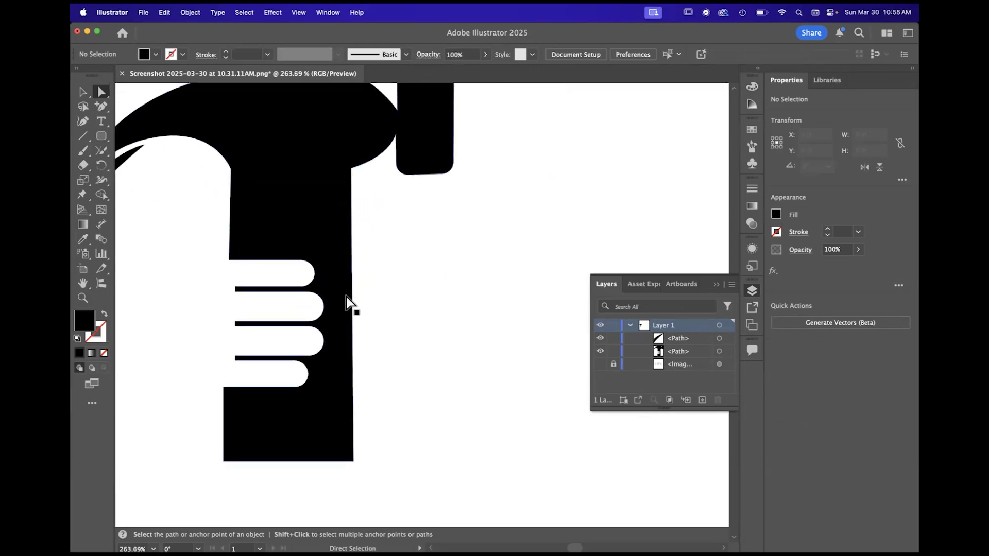
{"action": "left_click", "coordinate": [102, 137]}
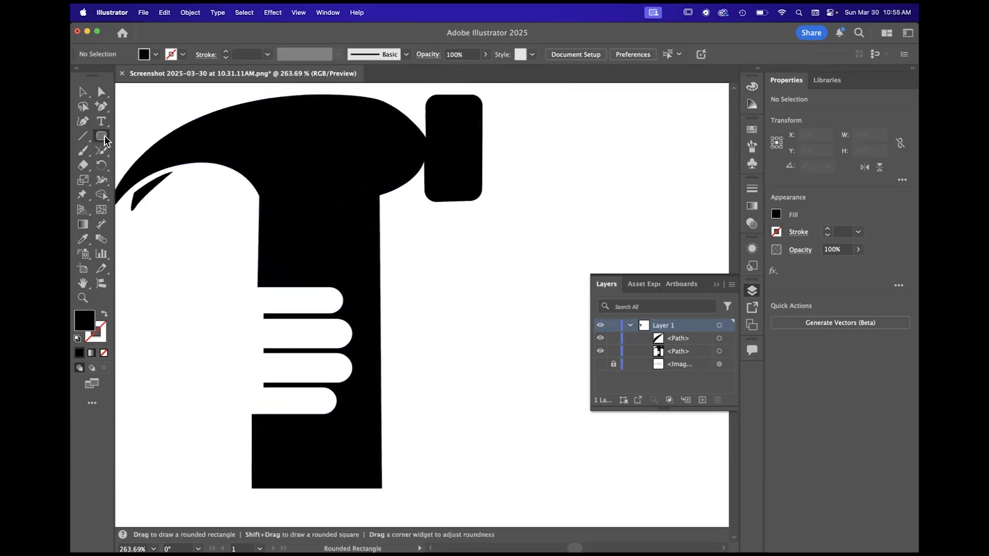
{"action": "left_click_drag", "start_coordinate": [104, 136], "coordinate": [142, 151]}
{"action": "mouse_move", "coordinate": [383, 272]}
{"action": "left_mouse_down"}
{"action": "mouse_move", "coordinate": [438, 313]}
{"action": "mouse_move", "coordinate": [482, 309]}
{"action": "left_mouse_up"}
{"action": "scroll", "coordinate": [389, 300], "scroll_direction": "down", "scroll_amount": 3}
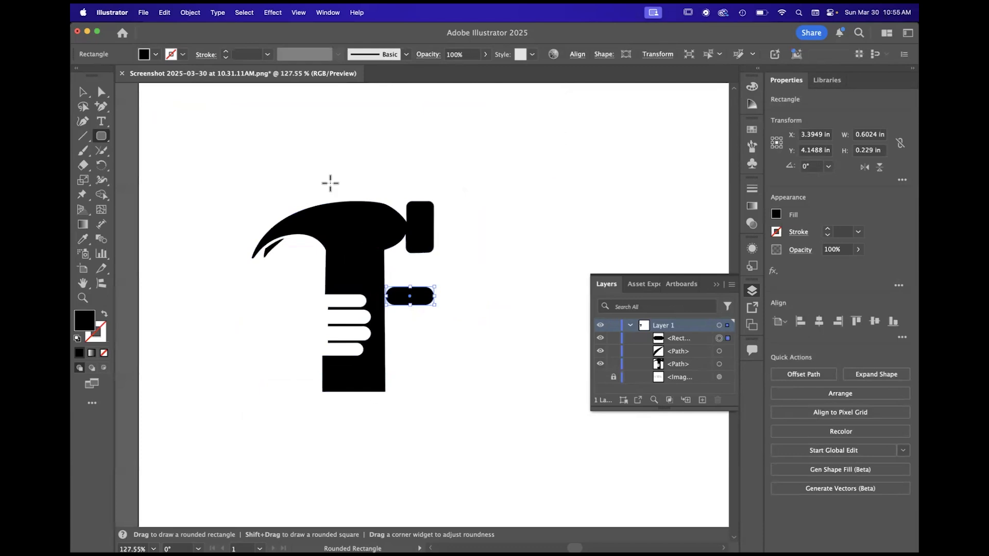
{"action": "scroll", "coordinate": [397, 326], "scroll_direction": "up", "scroll_amount": 5}
{"action": "left_click", "coordinate": [80, 92]}
{"action": "left_click_drag", "start_coordinate": [470, 304], "coordinate": [471, 296]}
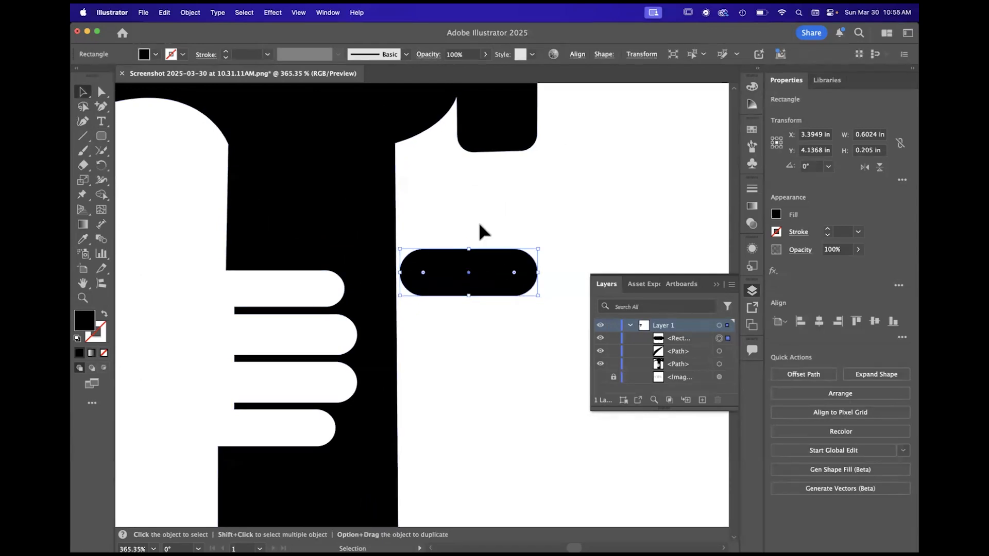
- Tilt the rounded bar to about 327° and place it across the handle's face-side edge above the fingers as a thumb
{"action": "scroll", "coordinate": [430, 342], "scroll_direction": "down", "scroll_amount": 4}
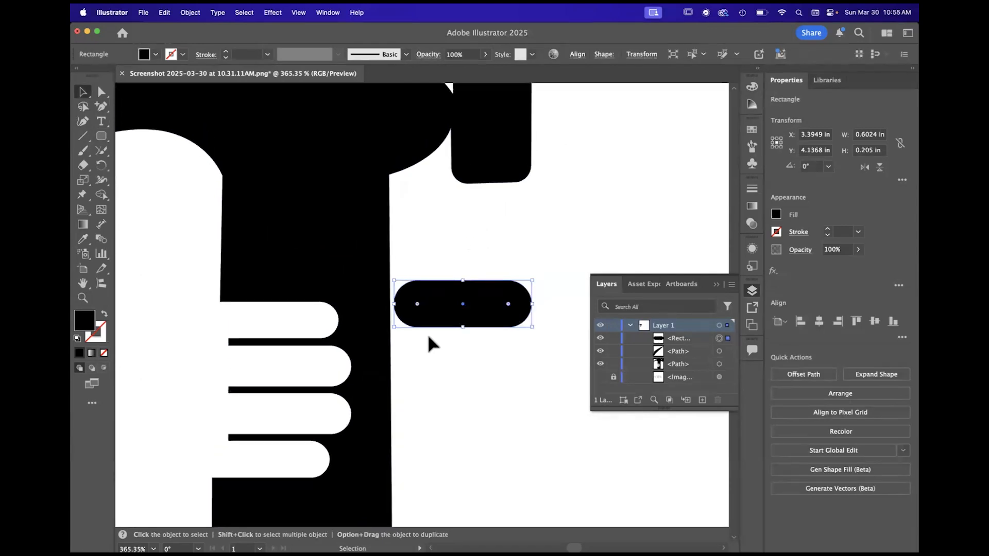
{"action": "left_click_drag", "start_coordinate": [491, 282], "coordinate": [410, 286]}
{"action": "left_click", "coordinate": [453, 252]}
{"action": "scroll", "coordinate": [452, 252], "scroll_direction": "down", "scroll_amount": 5}
{"action": "left_click", "coordinate": [473, 362]}
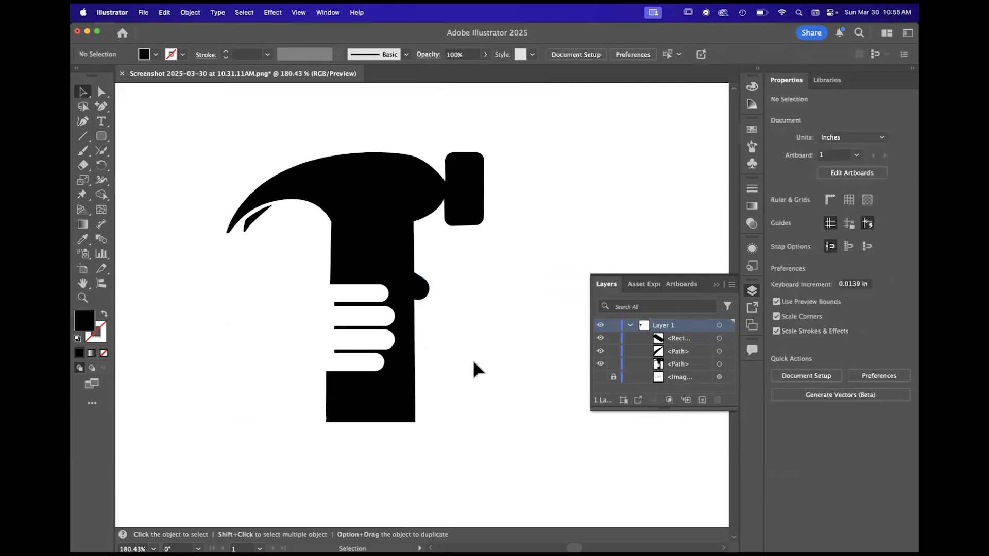
- Cut the thumb shape out of the handle with Shape Builder, removing both its protruding end and the overlapping area
{"action": "left_click_drag", "start_coordinate": [222, 135], "coordinate": [498, 446]}
{"action": "scroll", "coordinate": [442, 349], "scroll_direction": "up", "scroll_amount": 3}
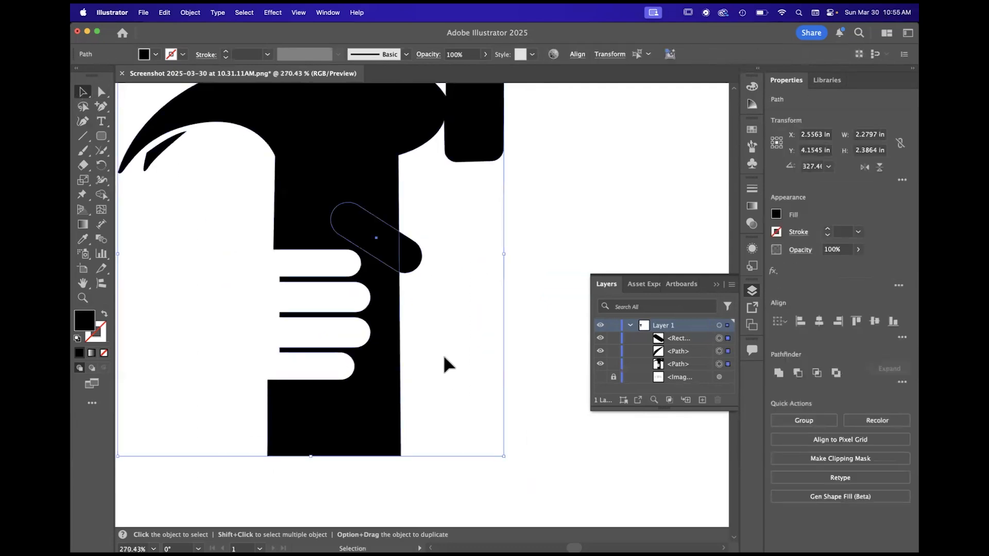
{"action": "left_click", "coordinate": [103, 202]}
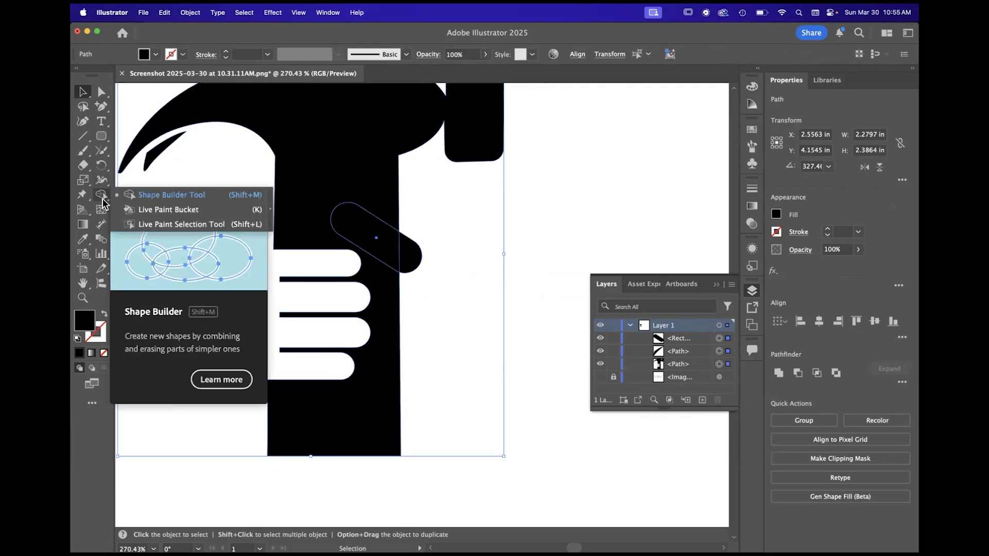
{"action": "left_click", "coordinate": [143, 200]}
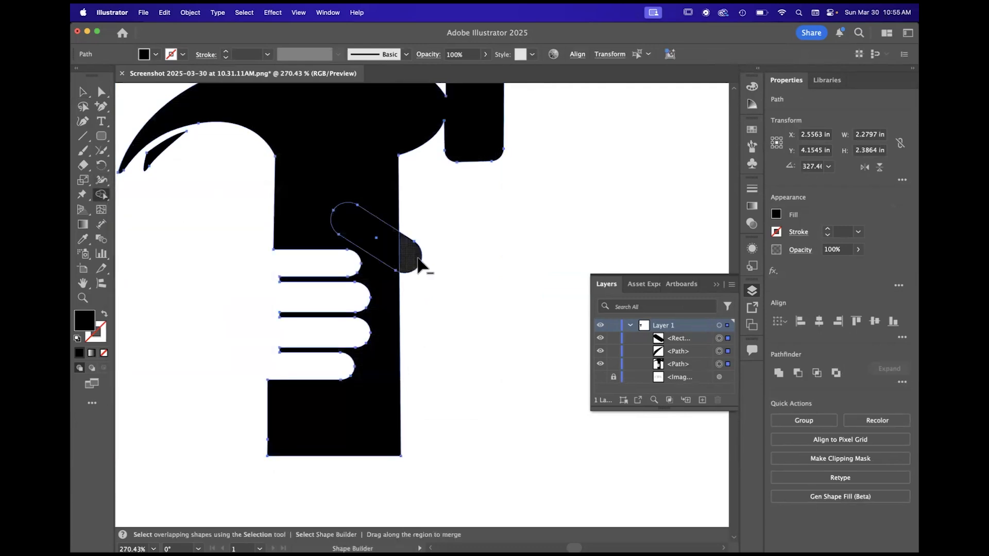
{"action": "left_click", "coordinate": [410, 261], "text": "alt"}
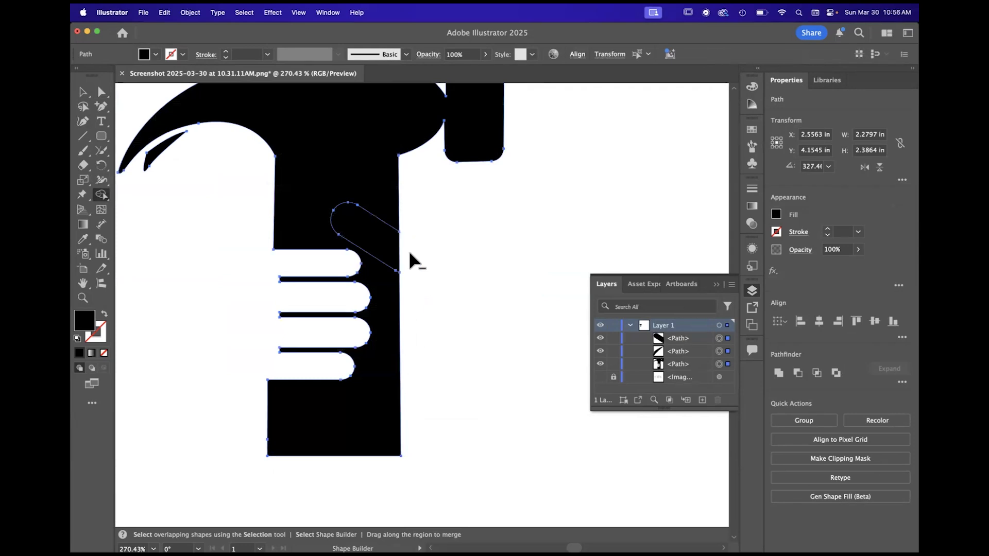
{"action": "left_click", "coordinate": [381, 242], "text": "alt"}
{"action": "scroll", "coordinate": [460, 290], "scroll_direction": "down", "scroll_amount": 3}
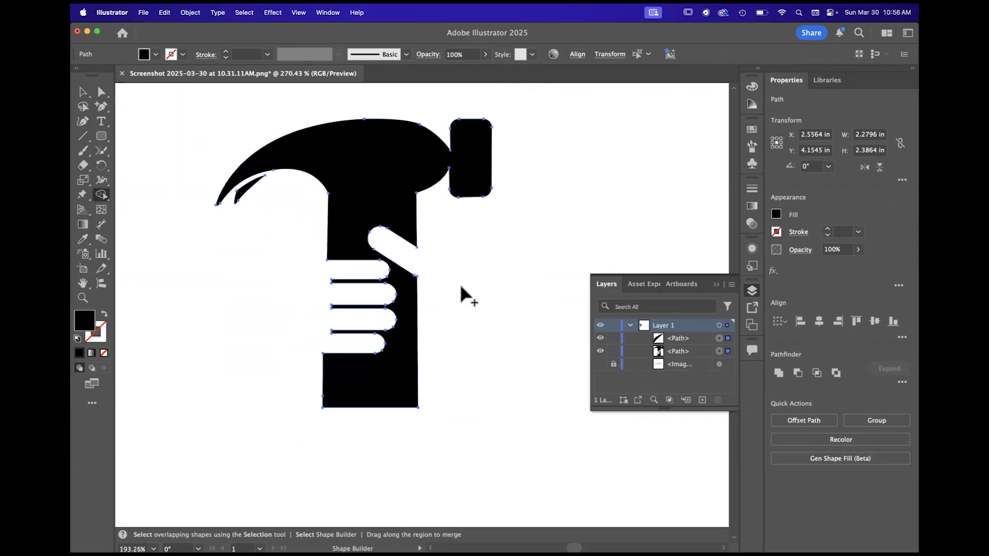
{"action": "left_click", "coordinate": [82, 92]}
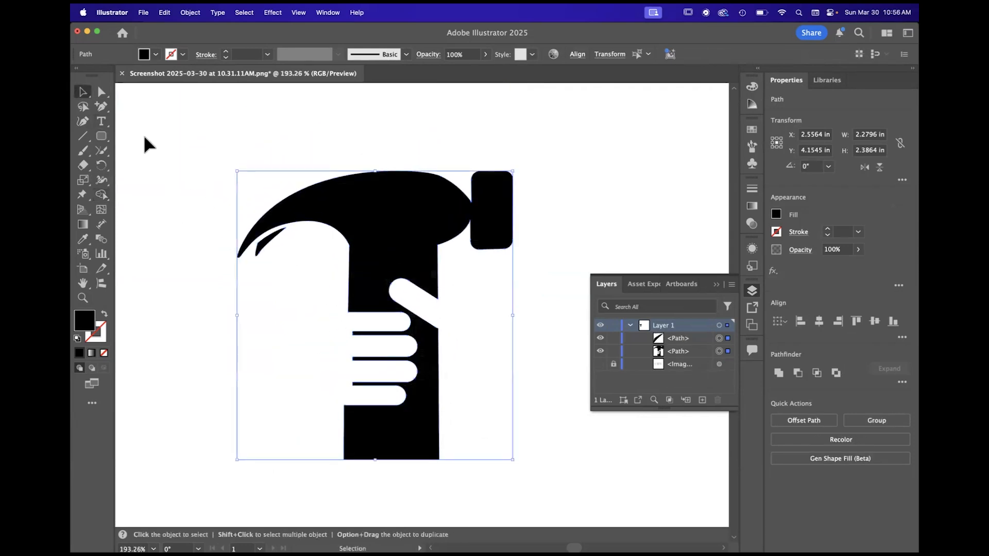
{"action": "left_click", "coordinate": [587, 174]}
{"action": "scroll", "coordinate": [490, 325], "scroll_direction": "down", "scroll_amount": 3}
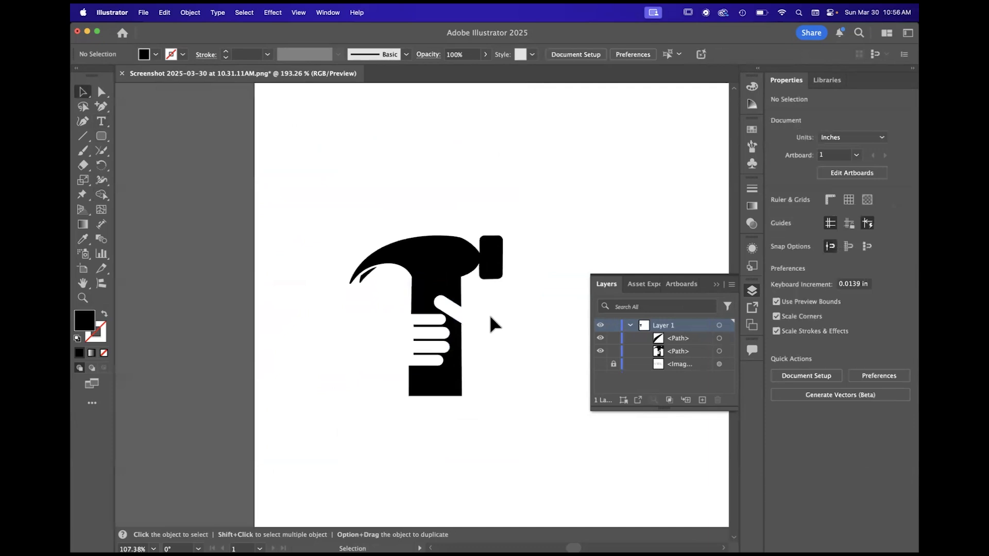
{"action": "scroll", "coordinate": [435, 334], "scroll_direction": "up", "scroll_amount": 5}
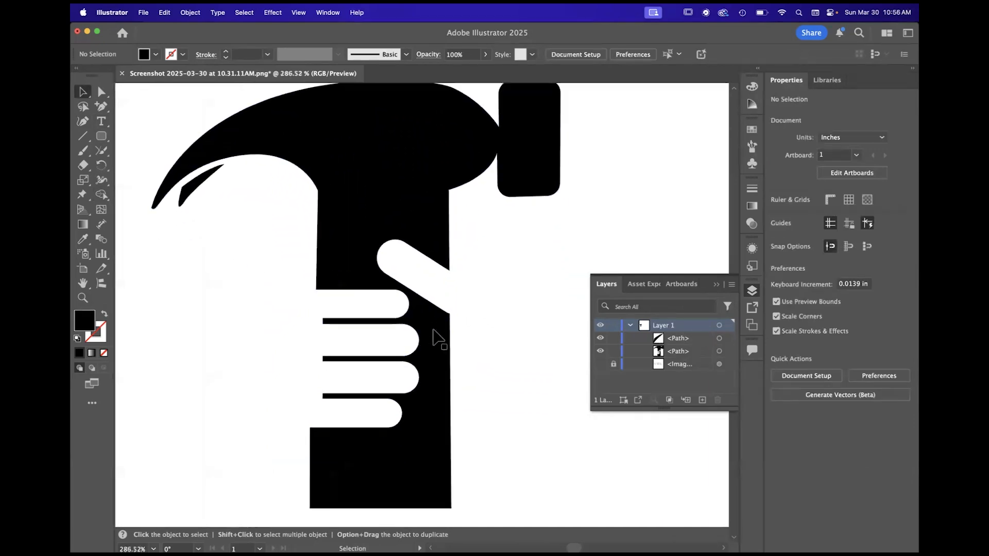
{"action": "scroll", "coordinate": [435, 339], "scroll_direction": "up", "scroll_amount": 3}
{"action": "left_click", "coordinate": [101, 92]}
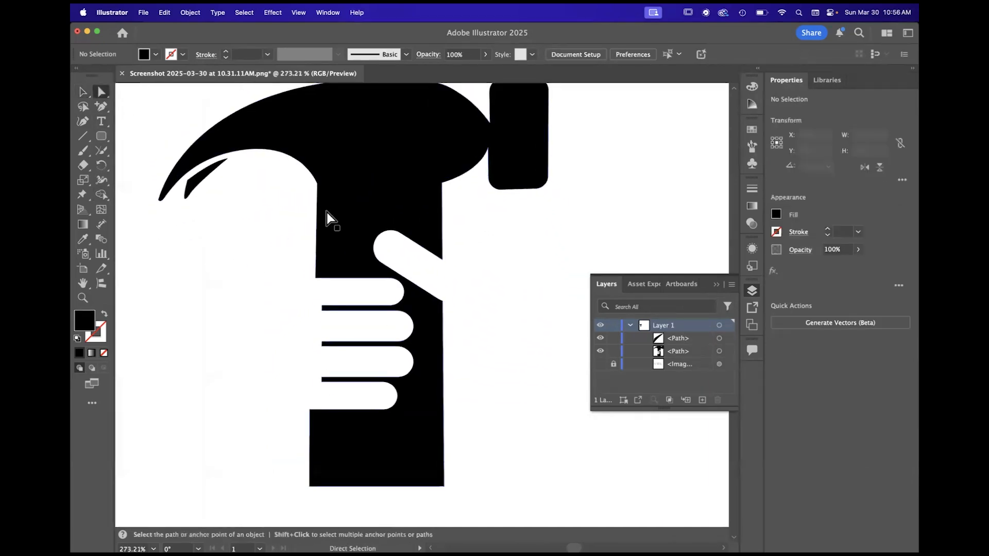
{"action": "left_click", "coordinate": [444, 303]}
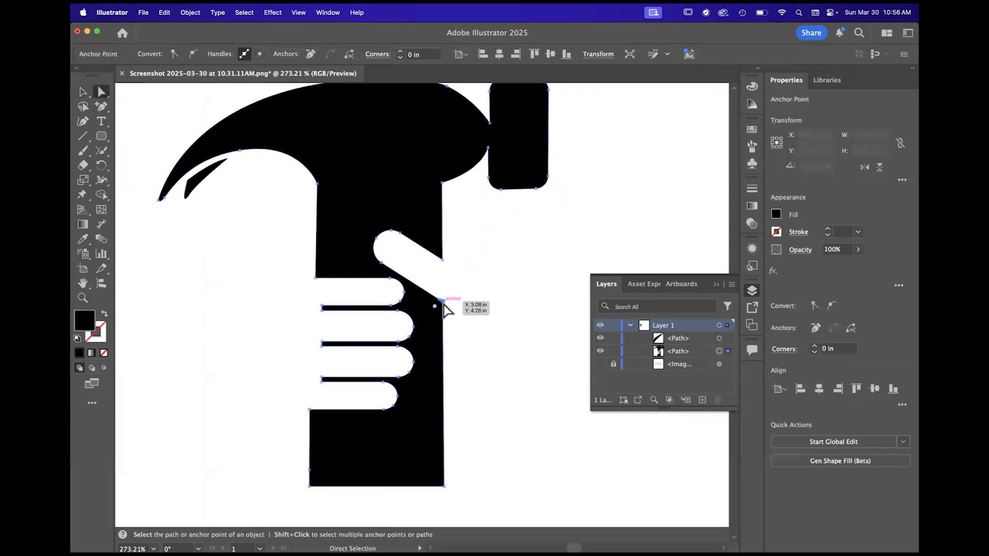
{"action": "left_click", "coordinate": [479, 336]}
- Draw two stacked rounded rectangles over the handle's edge below the thumb, the upper about 0.29 by 0.43 in, and slightly enlarge the lower one
{"action": "left_click", "coordinate": [103, 134]}
{"action": "left_click_drag", "start_coordinate": [469, 353], "coordinate": [420, 280]}
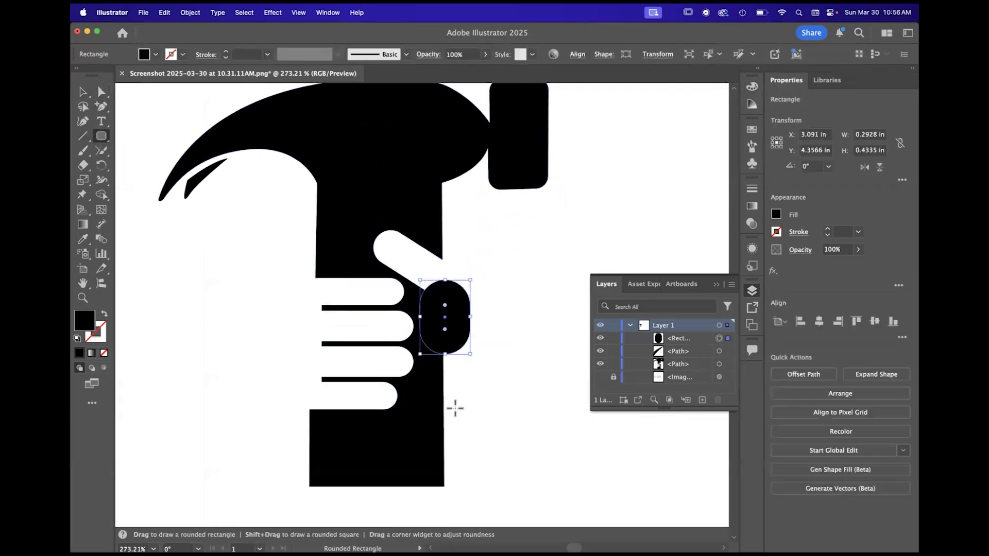
{"action": "left_click_drag", "start_coordinate": [456, 403], "coordinate": [420, 339]}
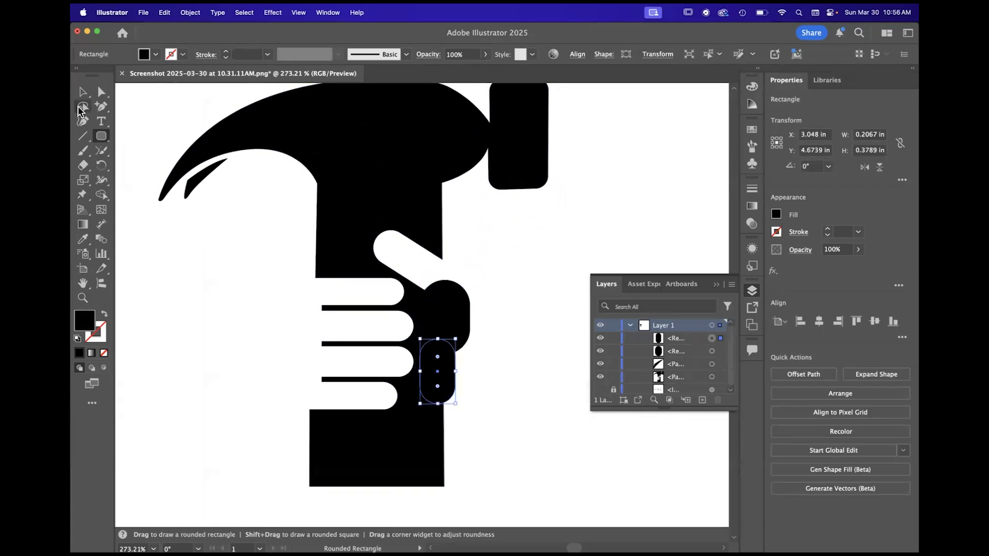
{"action": "left_click", "coordinate": [83, 93]}
{"action": "mouse_move", "coordinate": [457, 406]}
{"action": "left_mouse_down"}
{"action": "mouse_move", "coordinate": [477, 419]}
{"action": "mouse_move", "coordinate": [467, 415]}
{"action": "left_mouse_up"}
{"action": "left_click", "coordinate": [514, 441]}
- Cut both palm shapes out of the handle's edge with Shape Builder, and deselect the artwork
{"action": "left_click_drag", "start_coordinate": [514, 442], "coordinate": [301, 245]}
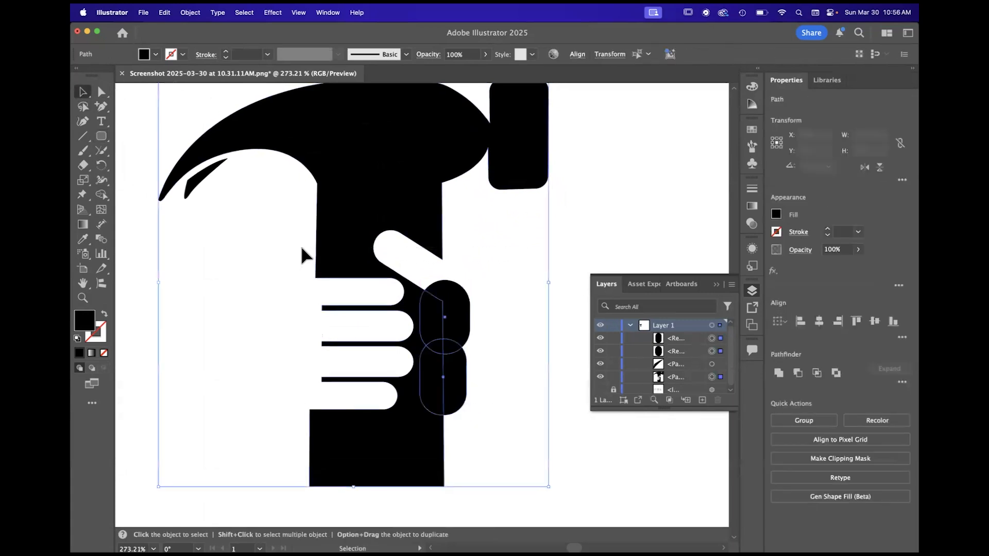
{"action": "key", "text": "super+0"}
{"action": "left_click", "coordinate": [102, 194]}
{"action": "left_click", "coordinate": [387, 283], "text": "alt"}
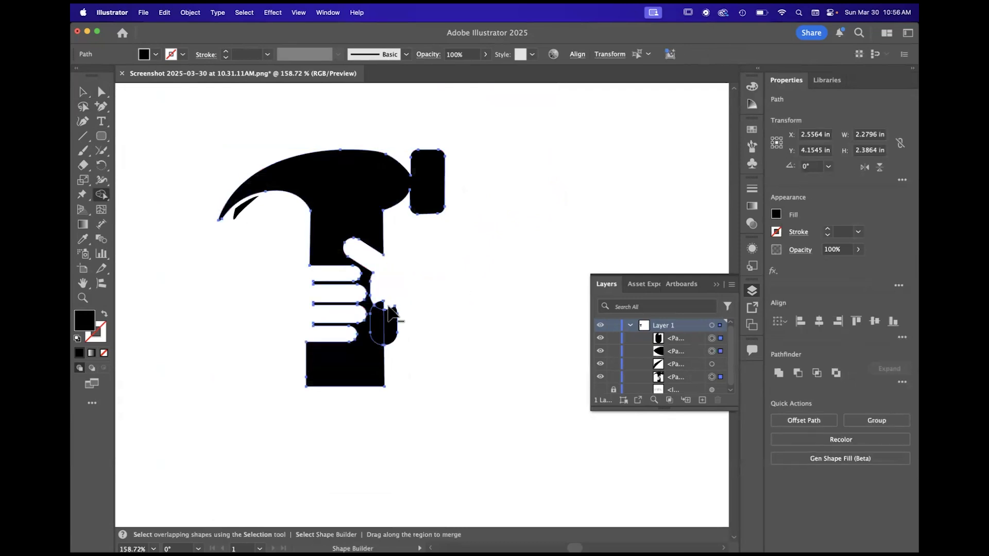
{"action": "left_click", "coordinate": [382, 311], "text": "alt"}
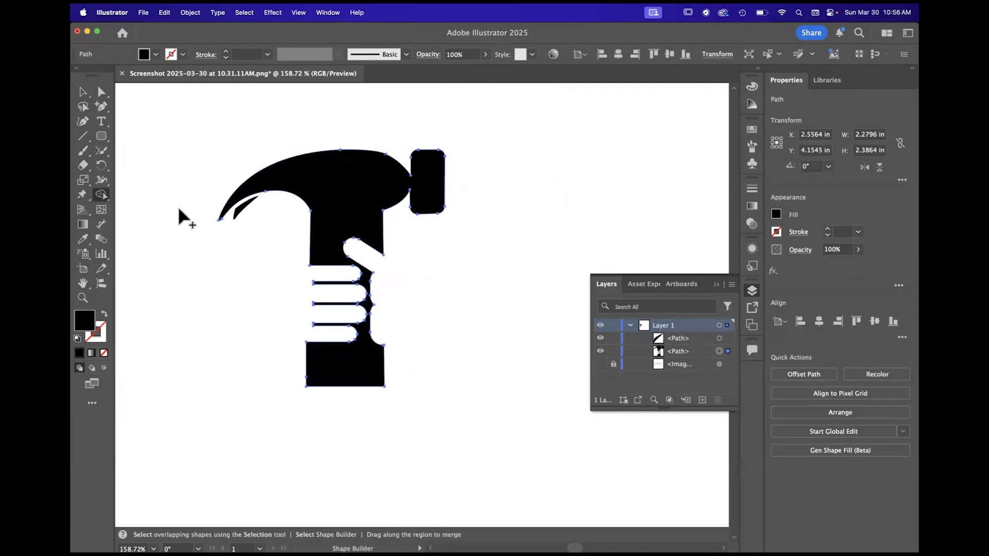
{"action": "left_click", "coordinate": [82, 94]}
{"action": "left_click", "coordinate": [485, 318]}
- Examine the hand-shaped cut-out in the hammer handle at several zoom levels
{"action": "scroll", "coordinate": [485, 318], "scroll_direction": "down", "scroll_amount": 5}
{"action": "scroll", "coordinate": [485, 319], "scroll_direction": "up", "scroll_amount": 2}
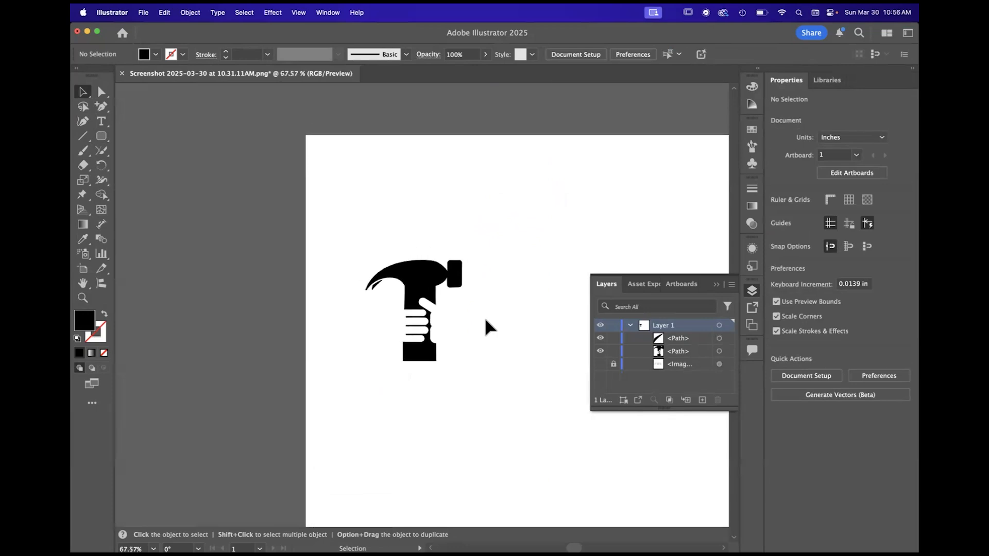
{"action": "scroll", "coordinate": [412, 288], "scroll_direction": "up", "scroll_amount": 5}
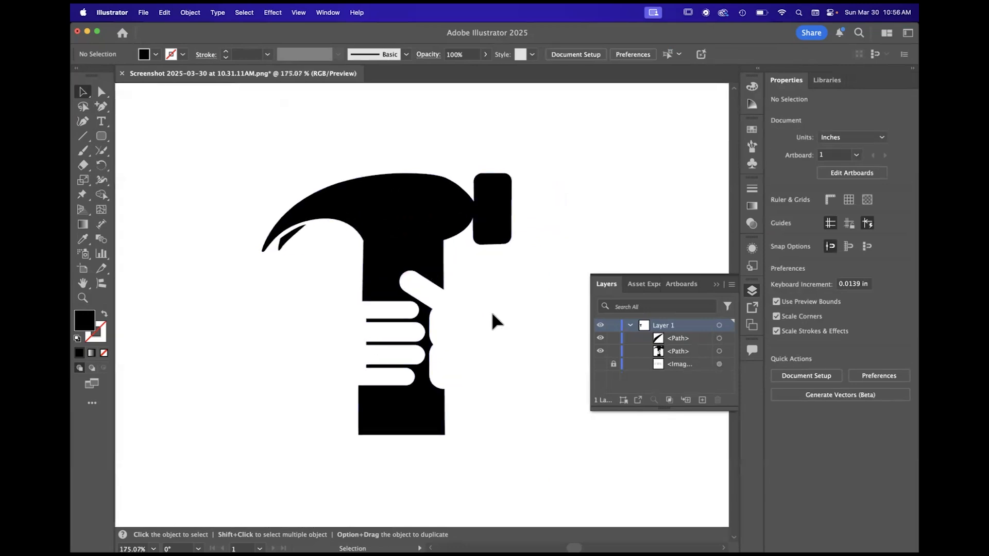
{"action": "right_click", "coordinate": [491, 315]}
{"action": "left_click", "coordinate": [510, 259]}
{"action": "scroll", "coordinate": [510, 258], "scroll_direction": "down", "scroll_amount": 2}
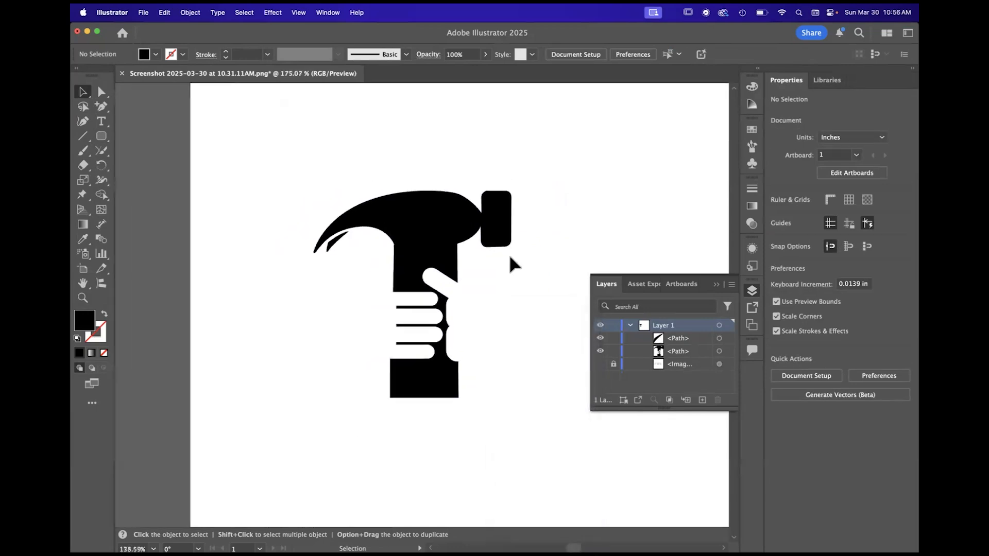
{"action": "scroll", "coordinate": [392, 317], "scroll_direction": "up", "scroll_amount": 3}
- Move the anchor points on the upper side of the thumb's rounded tip downward with Direct Selection to taper the thumb
{"action": "key", "text": "a"}
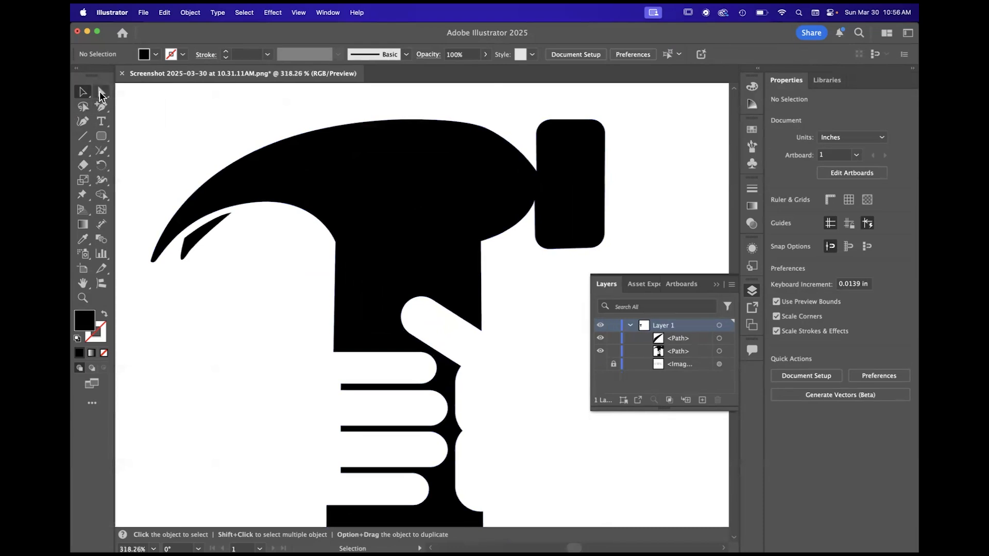
{"action": "left_click", "coordinate": [416, 295]}
{"action": "scroll", "coordinate": [416, 296], "scroll_direction": "up", "scroll_amount": 3}
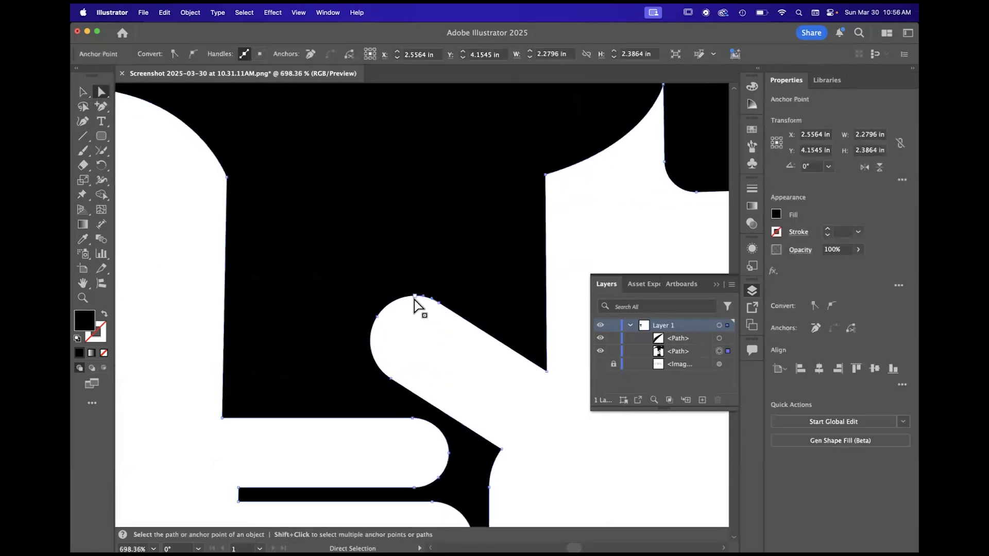
{"action": "left_click", "coordinate": [416, 297]}
{"action": "left_click_drag", "start_coordinate": [440, 307], "coordinate": [445, 333]}
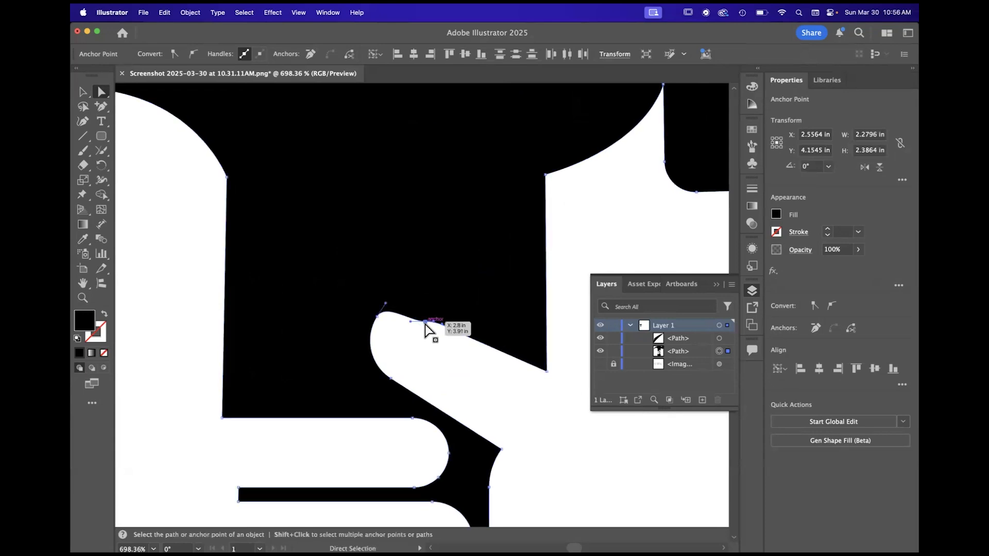
- Delete the extra anchor point on the thumb's upper edge, and deselect the artwork
{"action": "key", "text": "minus"}
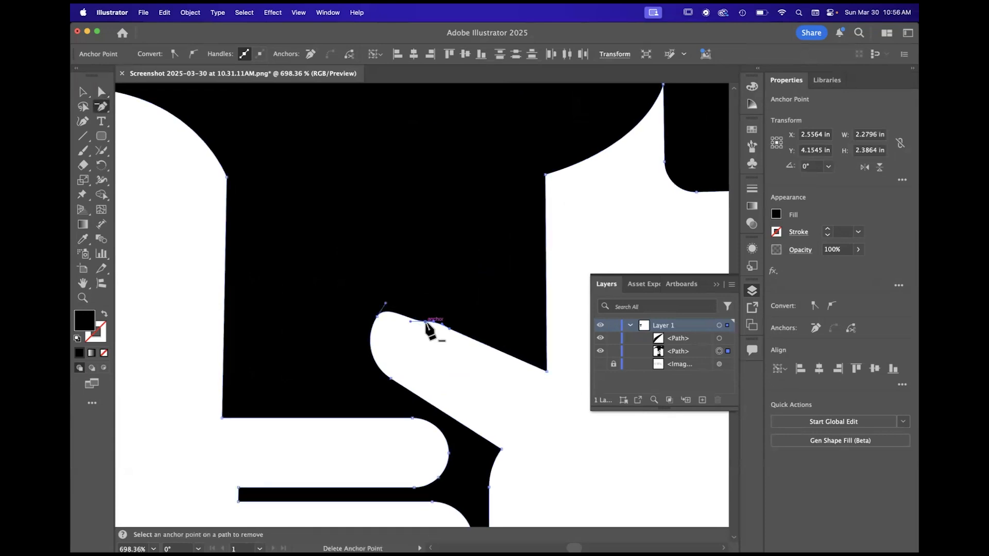
{"action": "left_click", "coordinate": [426, 322]}
{"action": "left_click", "coordinate": [84, 95]}
{"action": "key", "text": "super+0"}
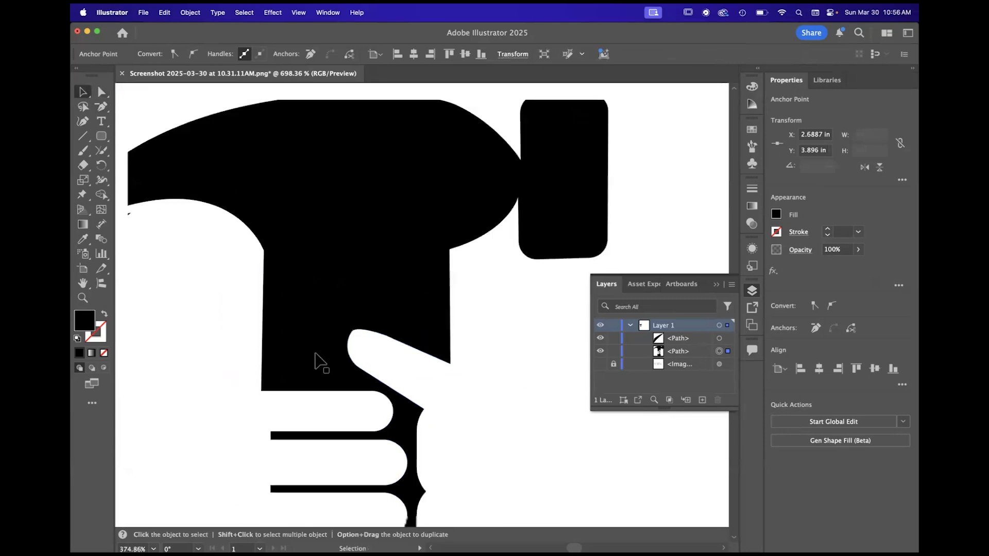
{"action": "left_click", "coordinate": [523, 399]}
- Compare the hammer artwork with the sketch by toggling the sketch image's visibility, and examine the hammer at several zoom levels
{"action": "scroll", "coordinate": [523, 392], "scroll_direction": "down", "scroll_amount": 2}
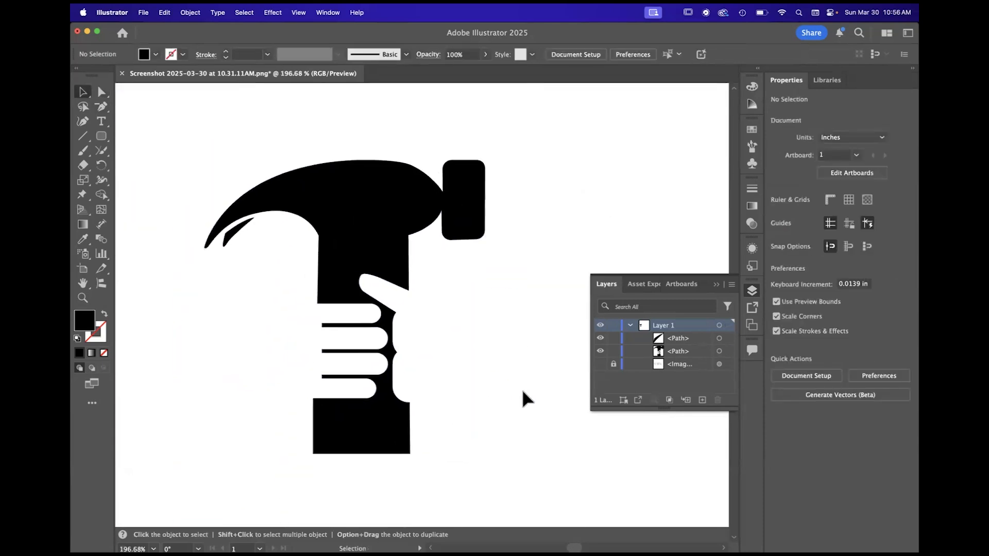
{"action": "scroll", "coordinate": [523, 392], "scroll_direction": "down", "scroll_amount": 5}
{"action": "scroll", "coordinate": [466, 339], "scroll_direction": "down", "scroll_amount": 2}
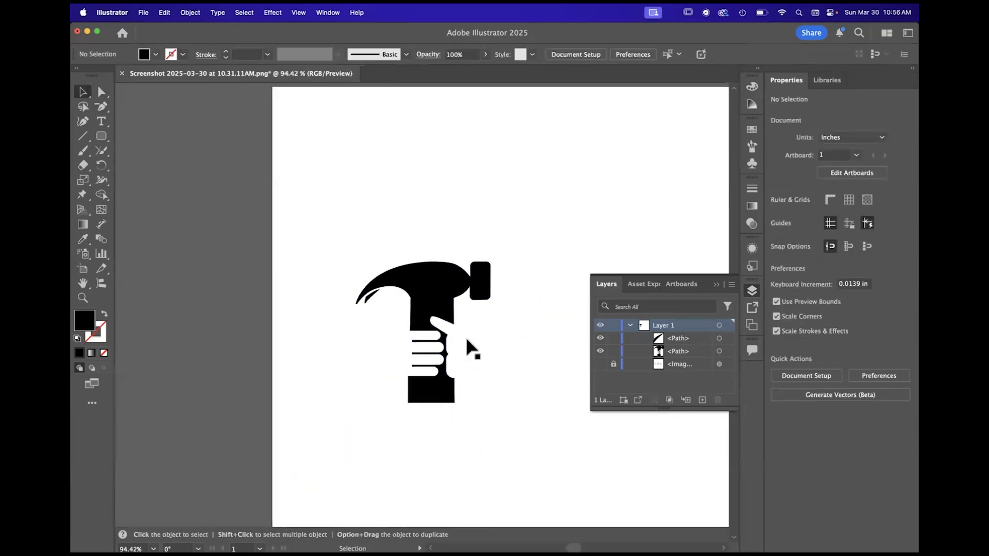
{"action": "left_click", "coordinate": [599, 364]}
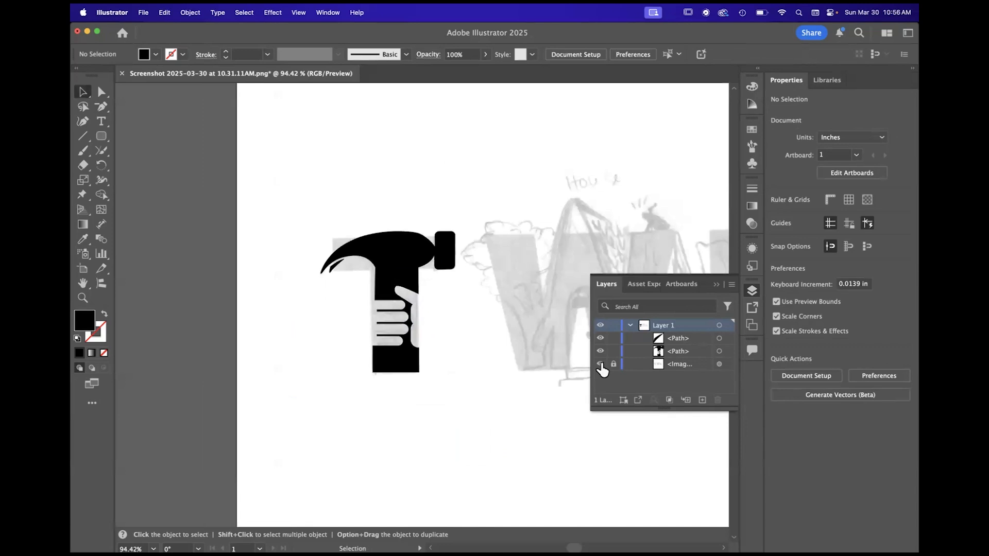
{"action": "left_click", "coordinate": [600, 363]}
{"action": "left_click", "coordinate": [600, 363]}
{"action": "left_click", "coordinate": [600, 363]}
{"action": "left_click", "coordinate": [600, 364]}
{"action": "left_click", "coordinate": [600, 364]}
{"action": "scroll", "coordinate": [439, 413], "scroll_direction": "down", "scroll_amount": 3}
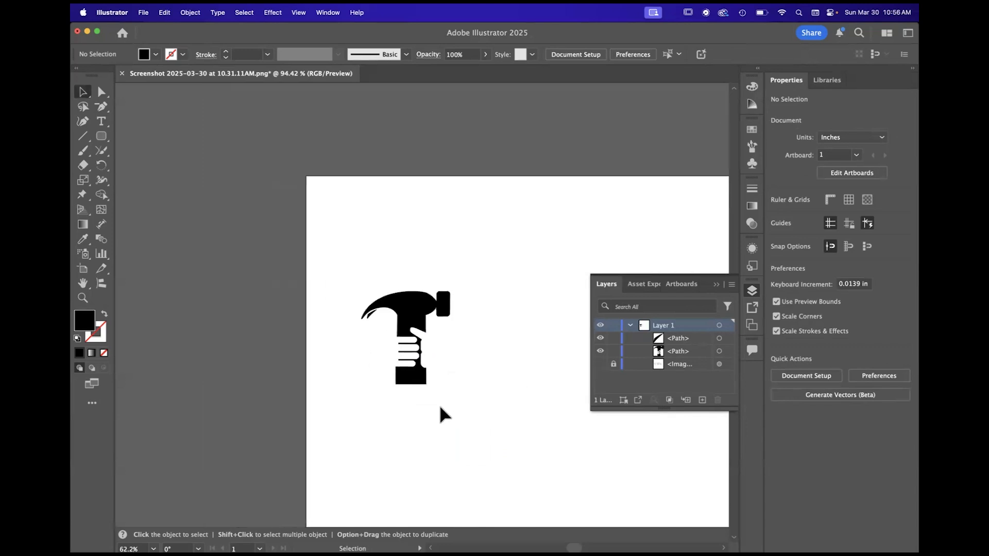
{"action": "scroll", "coordinate": [406, 370], "scroll_direction": "right", "scroll_amount": 2}
{"action": "scroll", "coordinate": [339, 355], "scroll_direction": "up", "scroll_amount": 5}
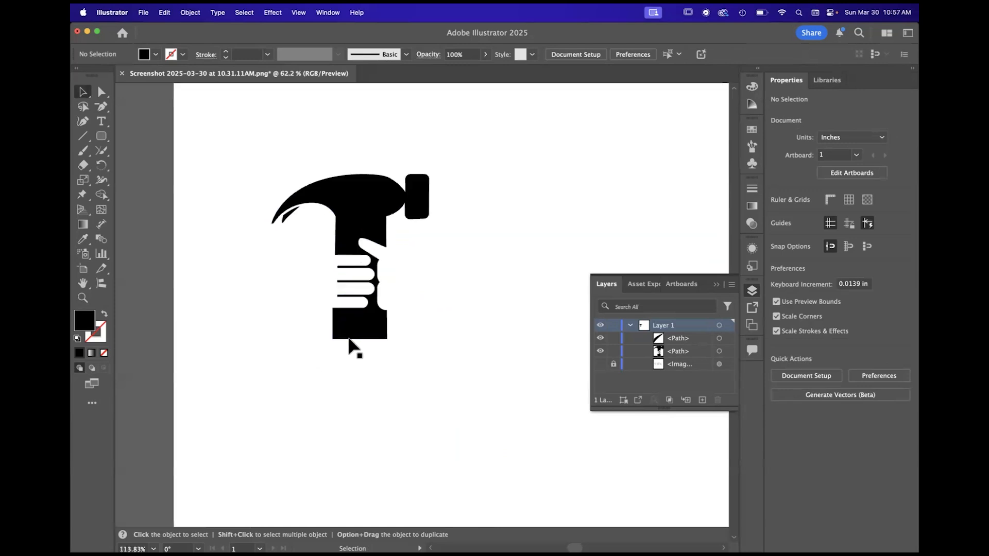
{"action": "scroll", "coordinate": [414, 222], "scroll_direction": "right", "scroll_amount": 2}
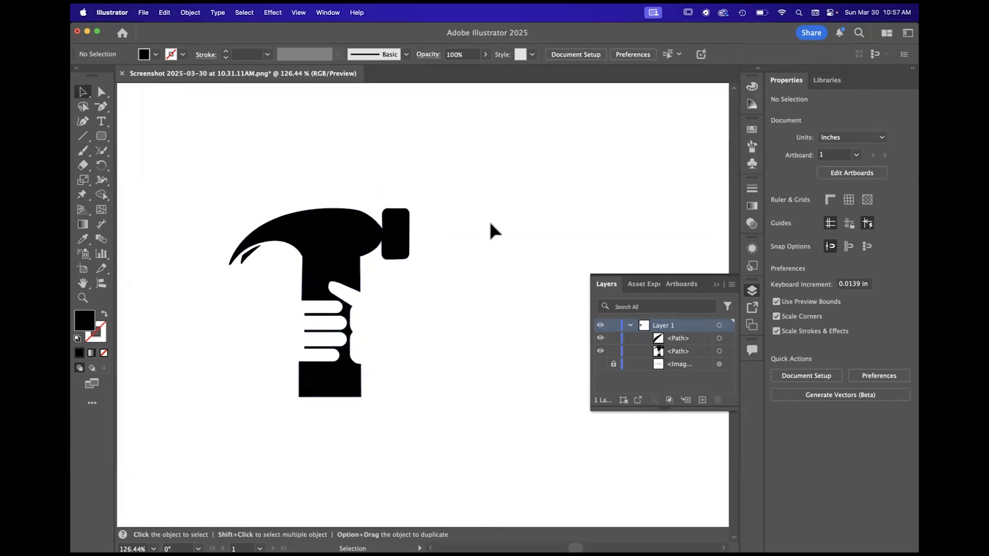
{"action": "scroll", "coordinate": [264, 238], "scroll_direction": "up", "scroll_amount": 4}
{"action": "scroll", "coordinate": [262, 238], "scroll_direction": "down", "scroll_amount": 3}
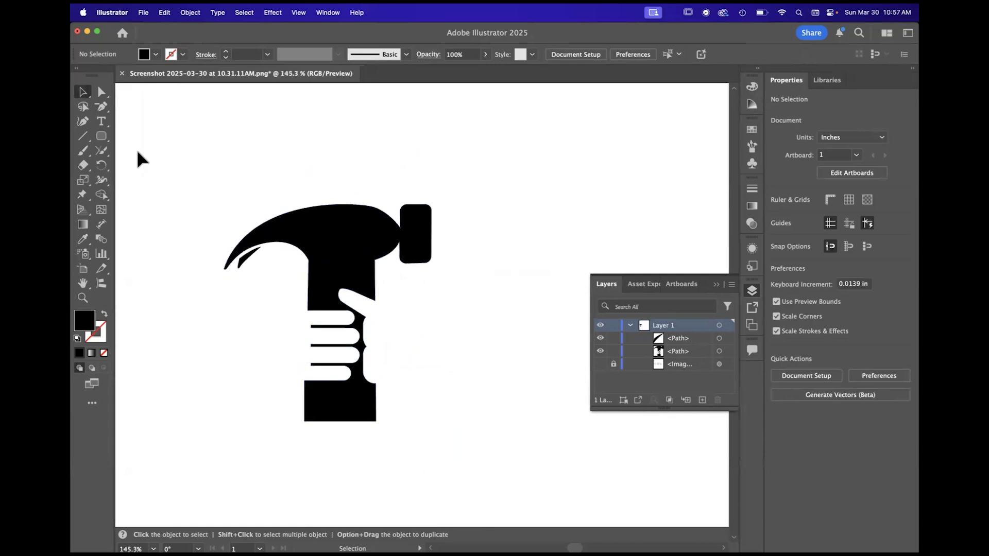
- Reshape the claw's outer curve with Direct Selection by pulling its direction handle outward to make it fuller, and deselect the path
{"action": "left_click", "coordinate": [102, 94]}
{"action": "scroll", "coordinate": [232, 233], "scroll_direction": "up", "scroll_amount": 3}
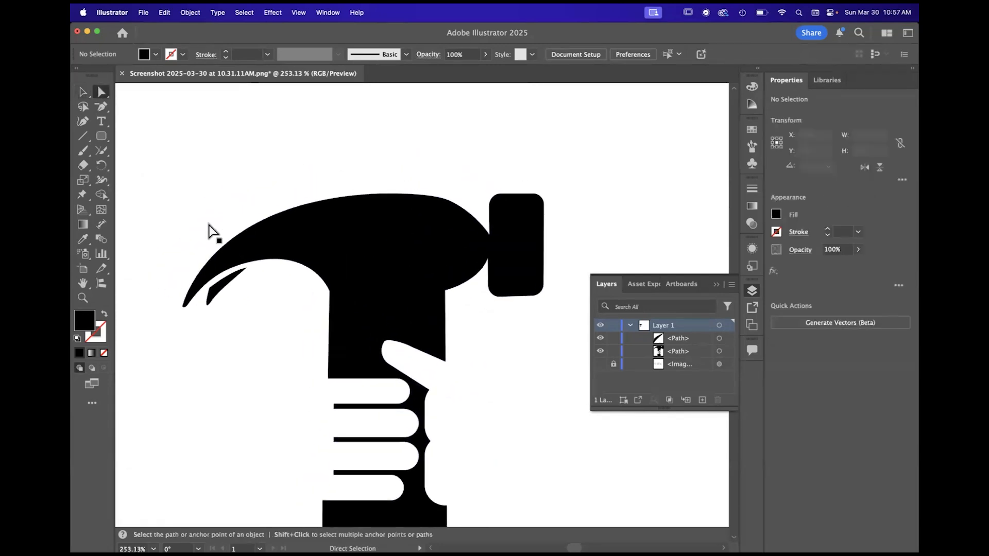
{"action": "left_click", "coordinate": [304, 209]}
{"action": "left_click_drag", "start_coordinate": [209, 200], "coordinate": [189, 190]}
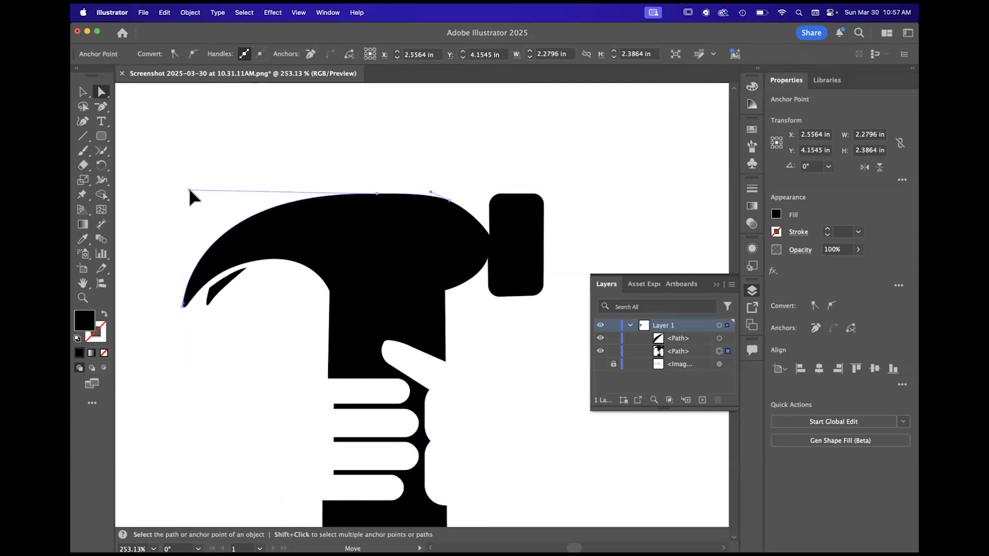
{"action": "scroll", "coordinate": [221, 304], "scroll_direction": "up", "scroll_amount": 3}
{"action": "left_click", "coordinate": [237, 309]}
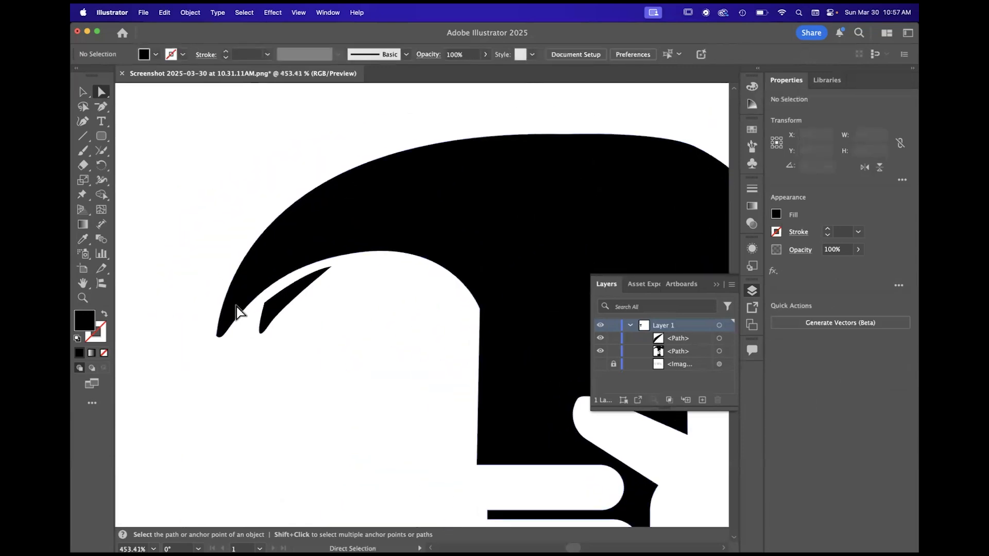
- Bow the upper edge of the small second claw prong outward to follow the main claw's inner curve, and deselect it
{"action": "scroll", "coordinate": [237, 312], "scroll_direction": "up", "scroll_amount": 4}
{"action": "left_click", "coordinate": [304, 301]}
{"action": "left_click_drag", "start_coordinate": [399, 226], "coordinate": [384, 218]}
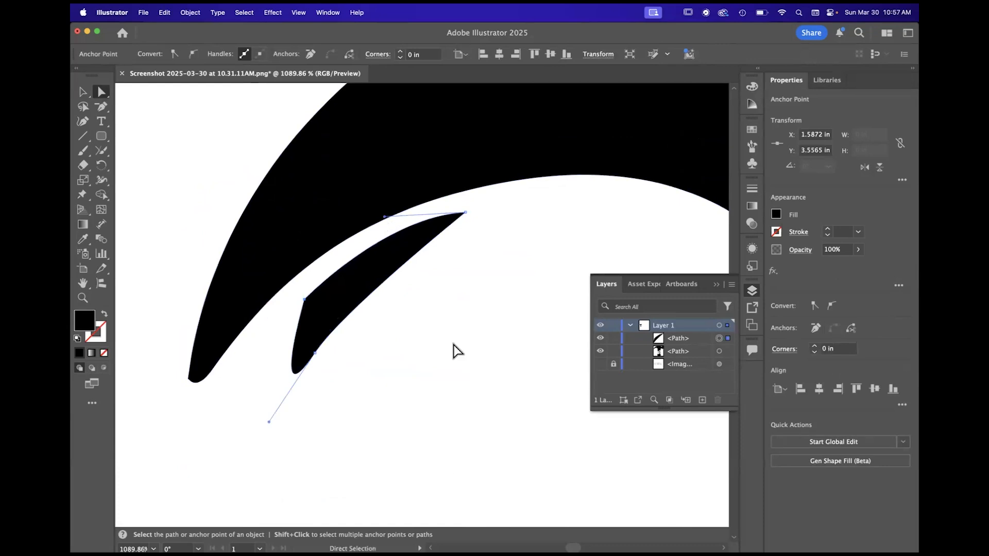
{"action": "left_click", "coordinate": [457, 352]}
- Examine the hammer's overall shape and the hand cut-out at several zoom levels
{"action": "scroll", "coordinate": [458, 352], "scroll_direction": "down", "scroll_amount": 8}
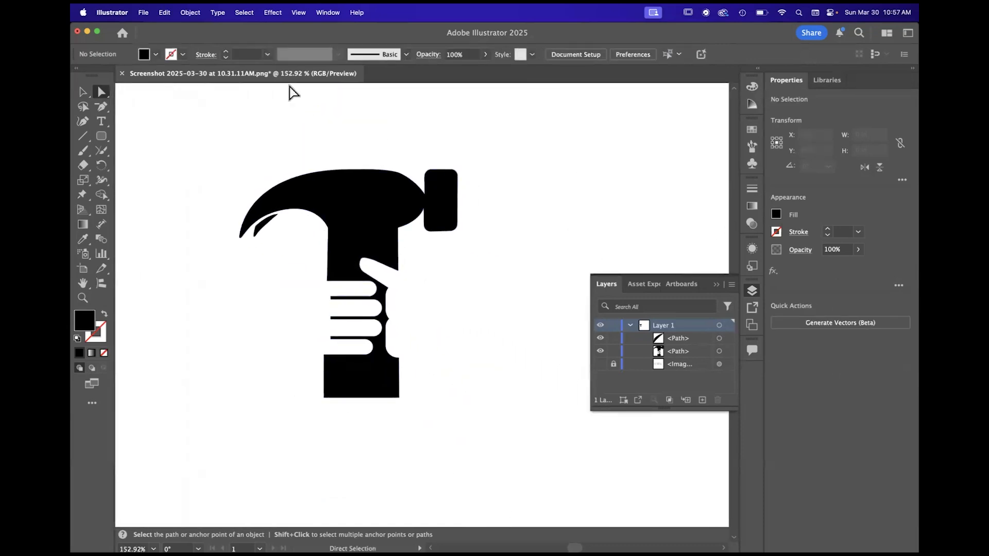
{"action": "scroll", "coordinate": [391, 323], "scroll_direction": "down", "scroll_amount": 2}
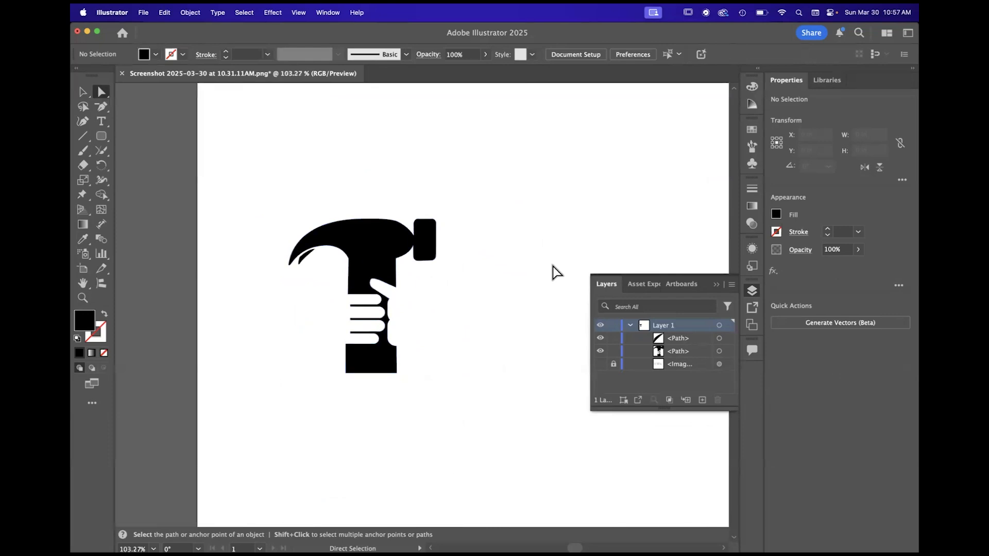
{"action": "scroll", "coordinate": [473, 300], "scroll_direction": "up", "scroll_amount": 2}
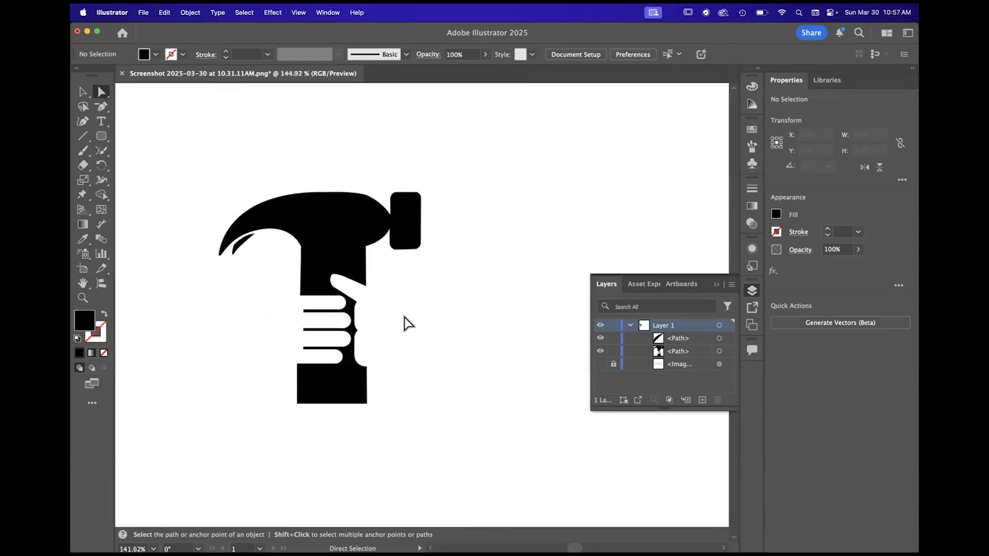
{"action": "scroll", "coordinate": [381, 349], "scroll_direction": "down", "scroll_amount": 2}
{"action": "scroll", "coordinate": [381, 349], "scroll_direction": "up", "scroll_amount": 2}
{"action": "scroll", "coordinate": [381, 349], "scroll_direction": "down", "scroll_amount": 5}
{"action": "scroll", "coordinate": [381, 349], "scroll_direction": "up", "scroll_amount": 5}
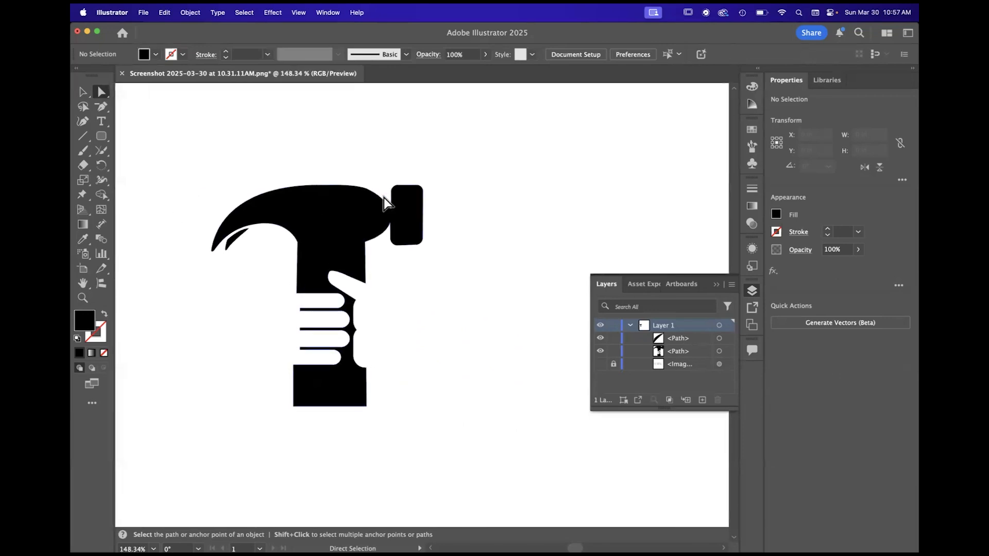
{"action": "scroll", "coordinate": [393, 292], "scroll_direction": "down", "scroll_amount": 2}
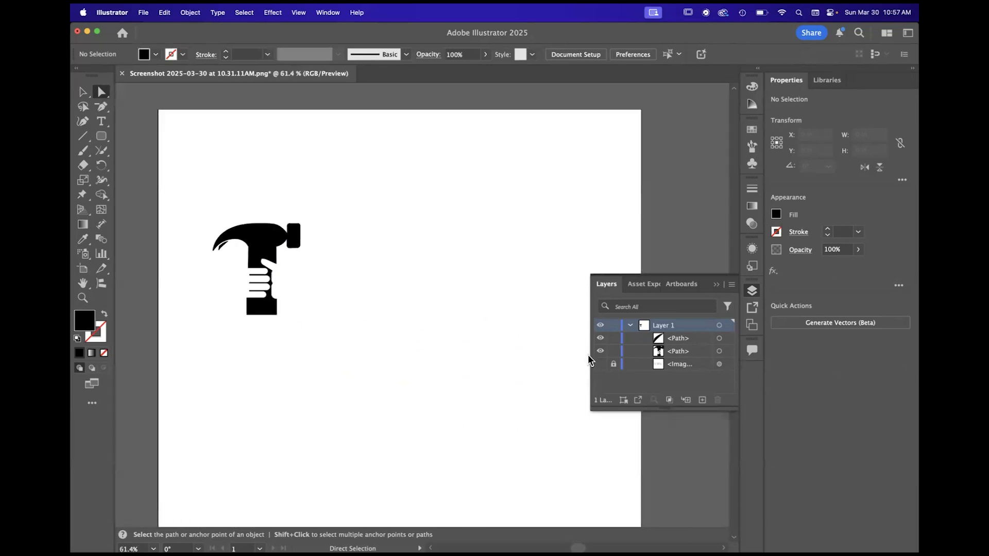
- Show the hidden sketch image and switch to the Selection tool
{"action": "left_click", "coordinate": [600, 364]}
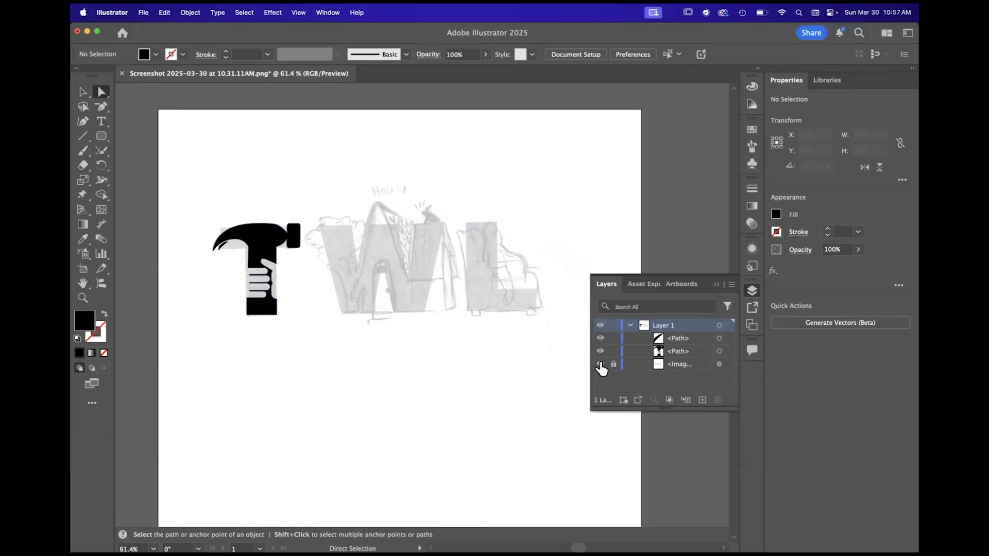
{"action": "scroll", "coordinate": [195, 242], "scroll_direction": "up", "scroll_amount": 6}
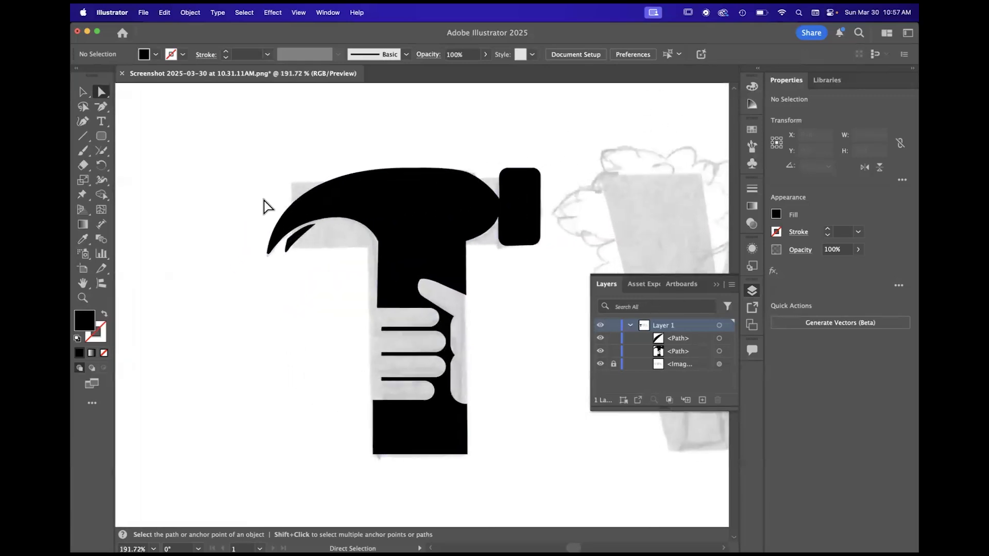
{"action": "left_click", "coordinate": [99, 112]}
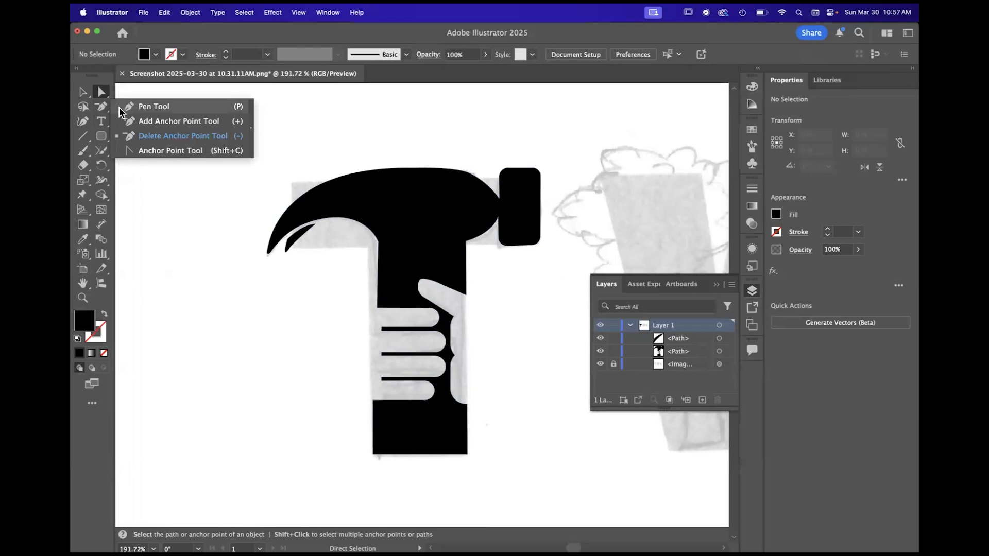
{"action": "left_click", "coordinate": [101, 195]}
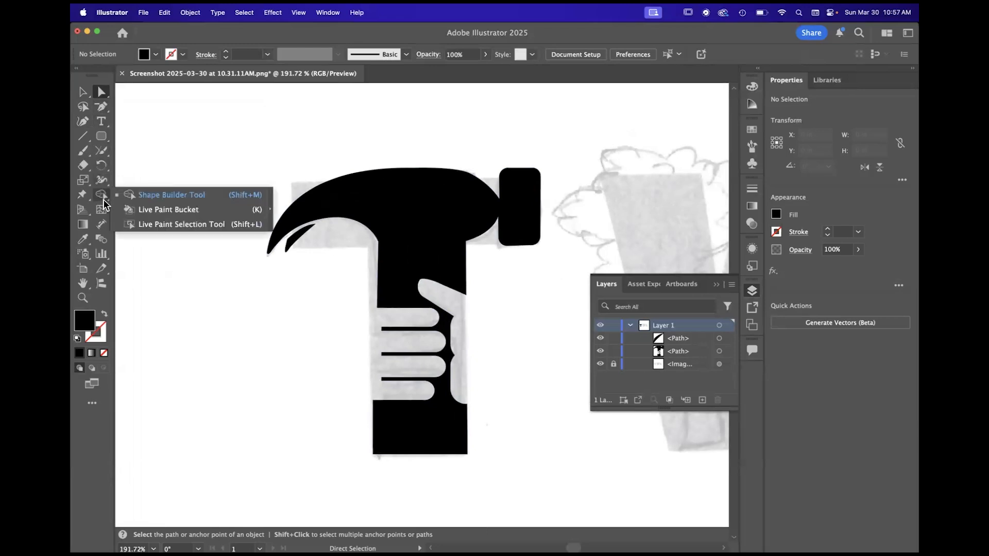
{"action": "left_click", "coordinate": [101, 155]}
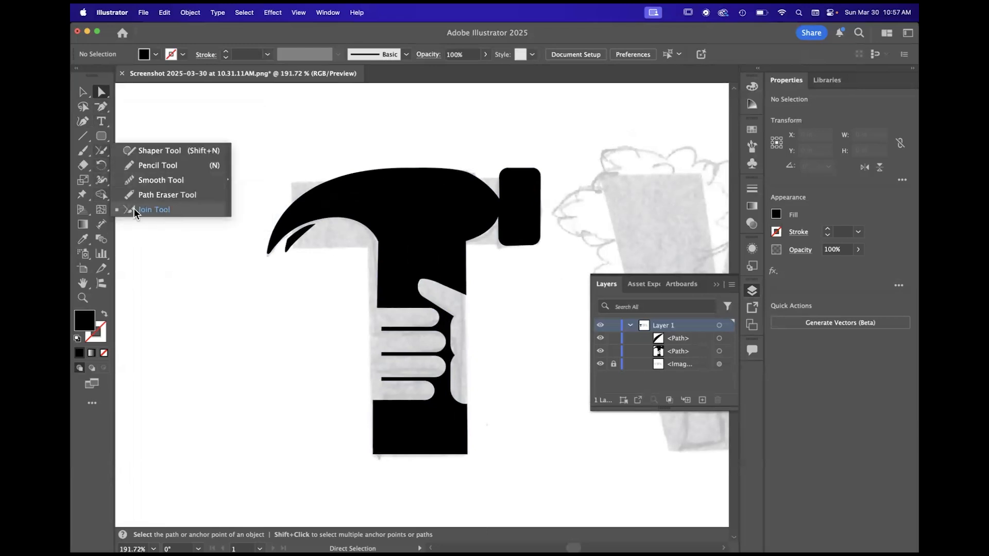
{"action": "left_click", "coordinate": [81, 93]}
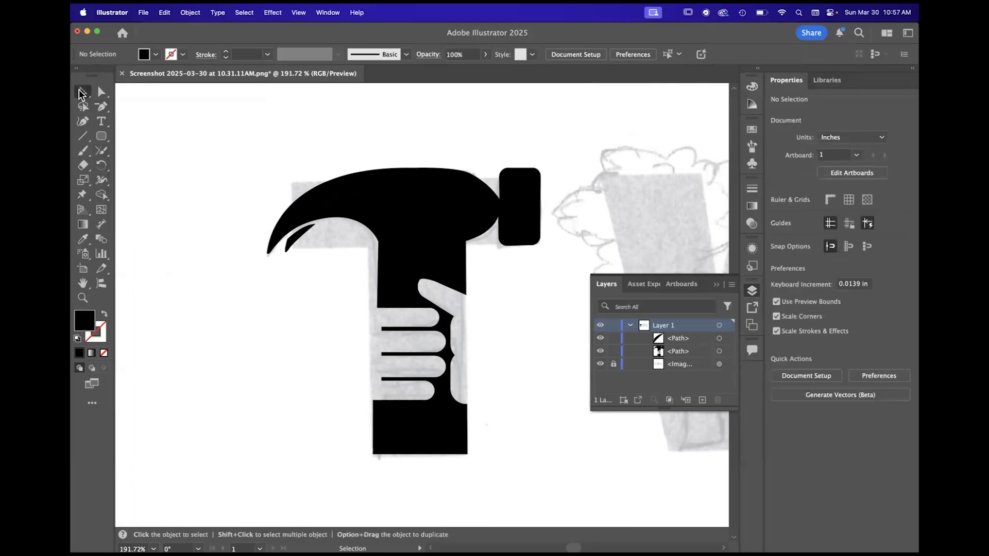
- Move both hammer paths off the sketch to the artboard's upper-left corner, centred at about X 1.49 in, Y 1.45 in, and deselect them
{"action": "scroll", "coordinate": [366, 240], "scroll_direction": "down", "scroll_amount": 2}
{"action": "scroll", "coordinate": [366, 239], "scroll_direction": "right", "scroll_amount": 2}
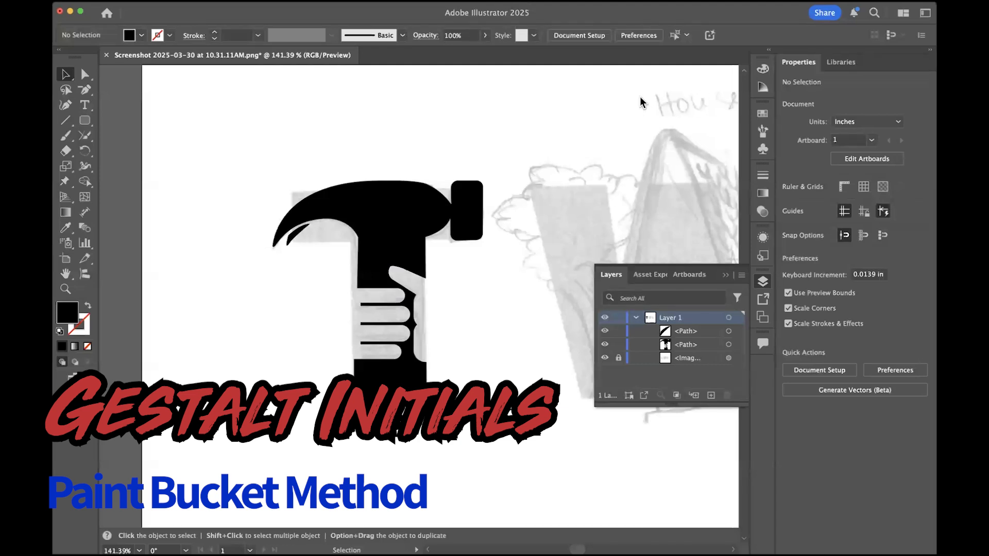
{"action": "scroll", "coordinate": [292, 183], "scroll_direction": "down", "scroll_amount": 5}
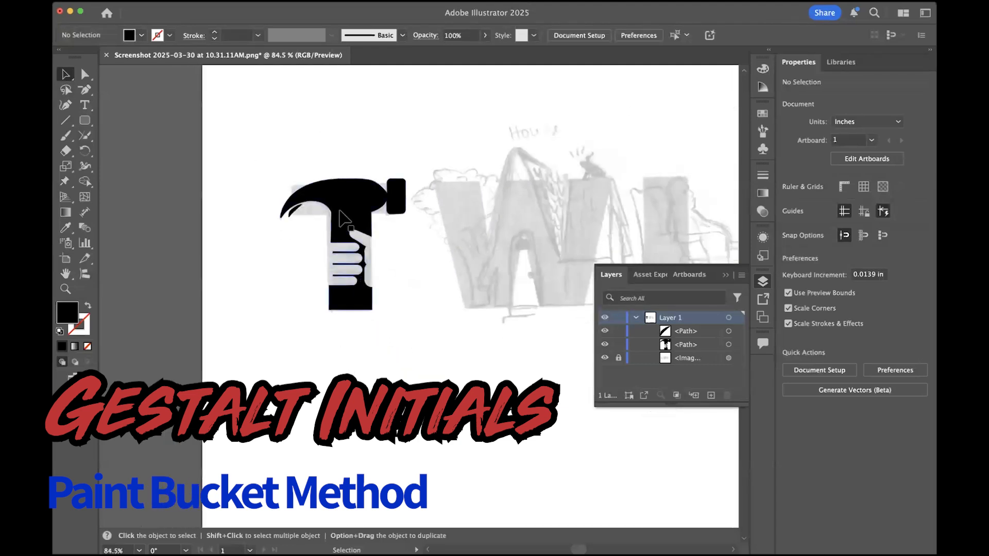
{"action": "scroll", "coordinate": [342, 216], "scroll_direction": "left", "scroll_amount": 2}
{"action": "scroll", "coordinate": [342, 220], "scroll_direction": "up", "scroll_amount": 5}
{"action": "left_click_drag", "start_coordinate": [219, 149], "coordinate": [479, 293]}
{"action": "scroll", "coordinate": [380, 216], "scroll_direction": "down", "scroll_amount": 5}
{"action": "mouse_move", "coordinate": [380, 216]}
{"action": "left_mouse_down"}
{"action": "mouse_move", "coordinate": [355, 271]}
{"action": "mouse_move", "coordinate": [378, 303]}
{"action": "mouse_move", "coordinate": [389, 135]}
{"action": "mouse_move", "coordinate": [255, 160]}
{"action": "mouse_move", "coordinate": [276, 165]}
{"action": "left_mouse_up"}
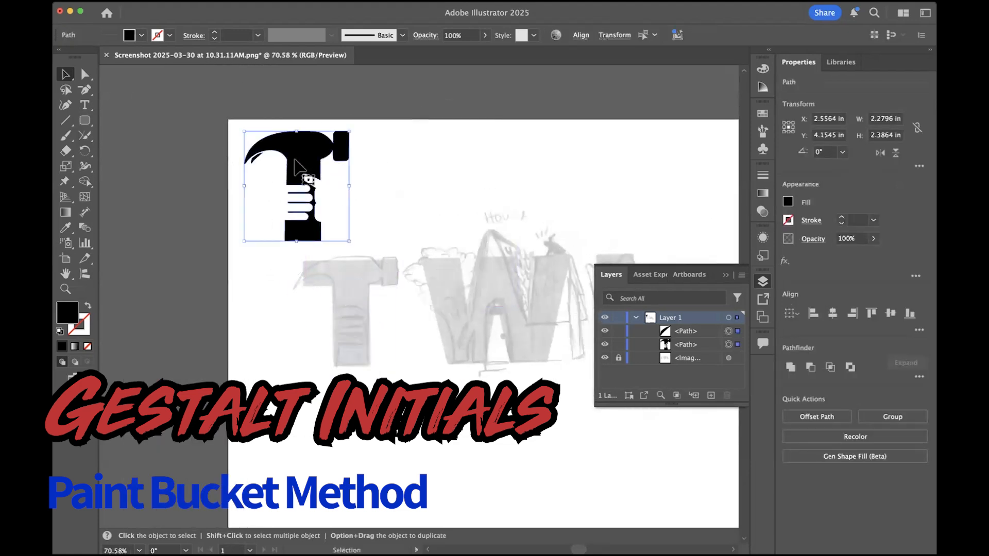
{"action": "left_click_drag", "start_coordinate": [86, 185], "coordinate": [135, 187]}
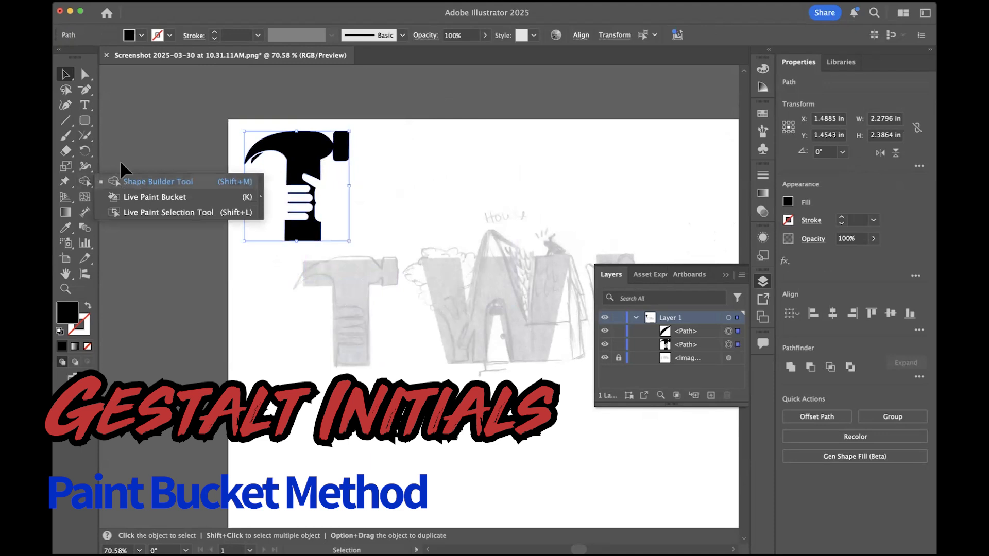
{"action": "left_click", "coordinate": [354, 343]}
- Trace the underside of the sketched claw and its curve down into the handle with the Pen tool, using no fill and a 1 pt black stroke
{"action": "scroll", "coordinate": [359, 349], "scroll_direction": "up", "scroll_amount": 5}
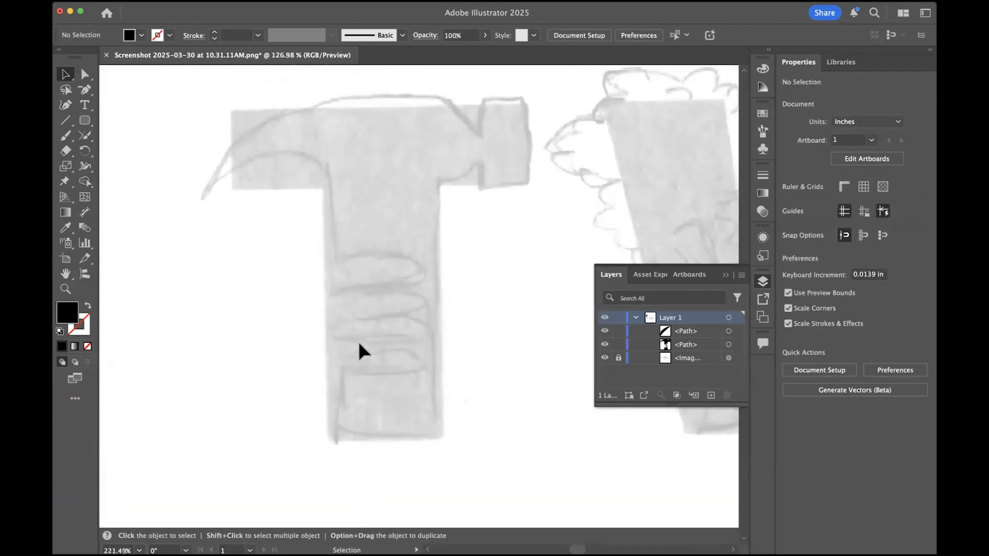
{"action": "left_click_drag", "start_coordinate": [85, 89], "coordinate": [127, 88]}
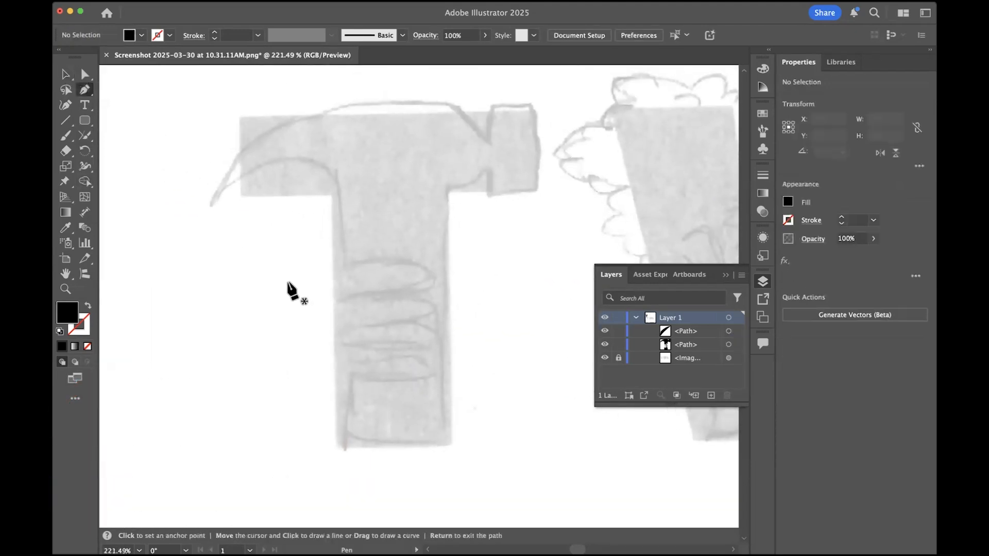
{"action": "left_click", "coordinate": [88, 305]}
{"action": "scroll", "coordinate": [388, 321], "scroll_direction": "down", "scroll_amount": 1}
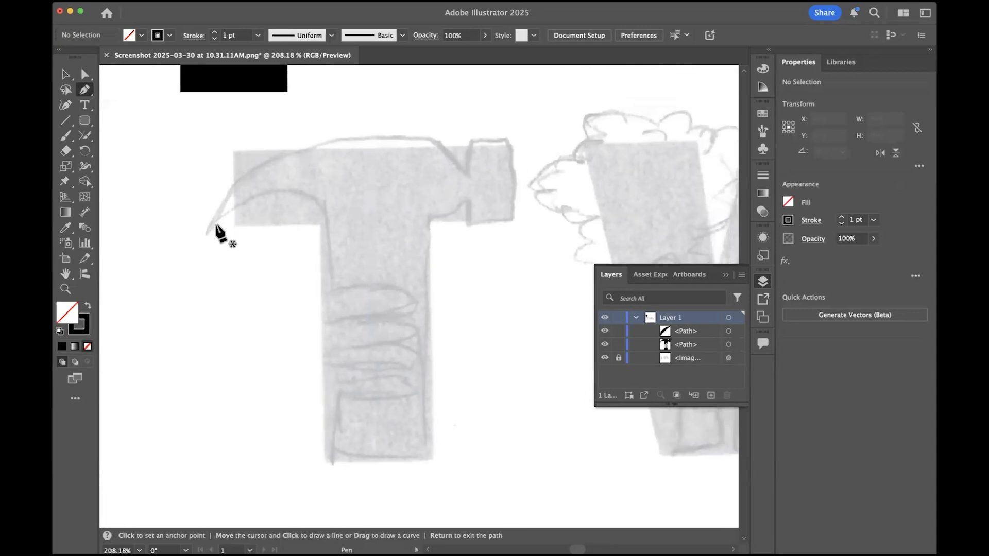
{"action": "left_click", "coordinate": [207, 227]}
{"action": "left_click_drag", "start_coordinate": [292, 191], "coordinate": [340, 205]}
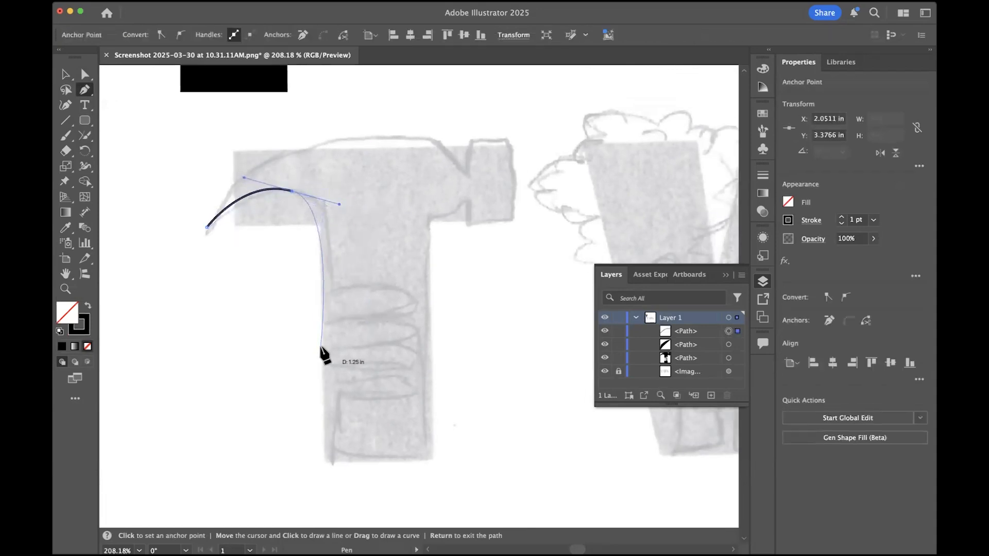
{"action": "left_click", "coordinate": [325, 308]}
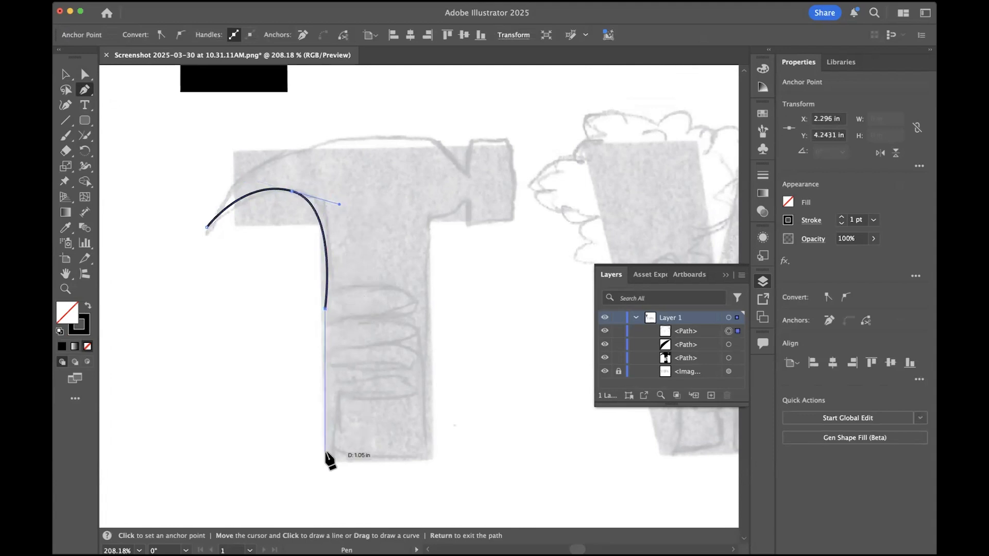
- Continue the hammer outline around the handle's lower end, up its right side and along the curve to the neck
{"action": "left_click", "coordinate": [324, 459]}
{"action": "left_click", "coordinate": [434, 457]}
{"action": "left_click", "coordinate": [427, 217]}
{"action": "left_click_drag", "start_coordinate": [467, 198], "coordinate": [482, 179]}
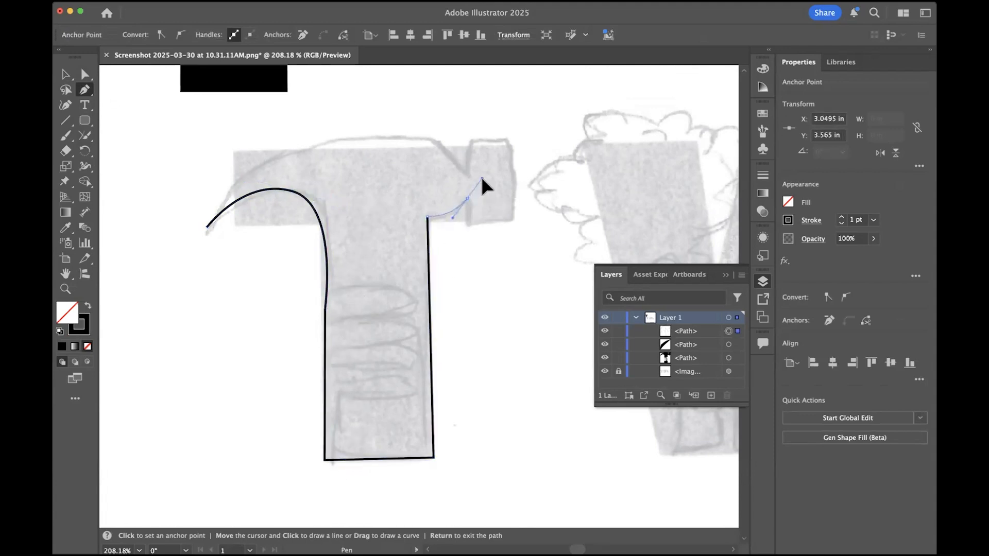
{"action": "left_click", "coordinate": [466, 199]}
- Trace the rectangular striking head with straight segments, ending at the upper side of the neck
{"action": "left_click", "coordinate": [467, 224]}
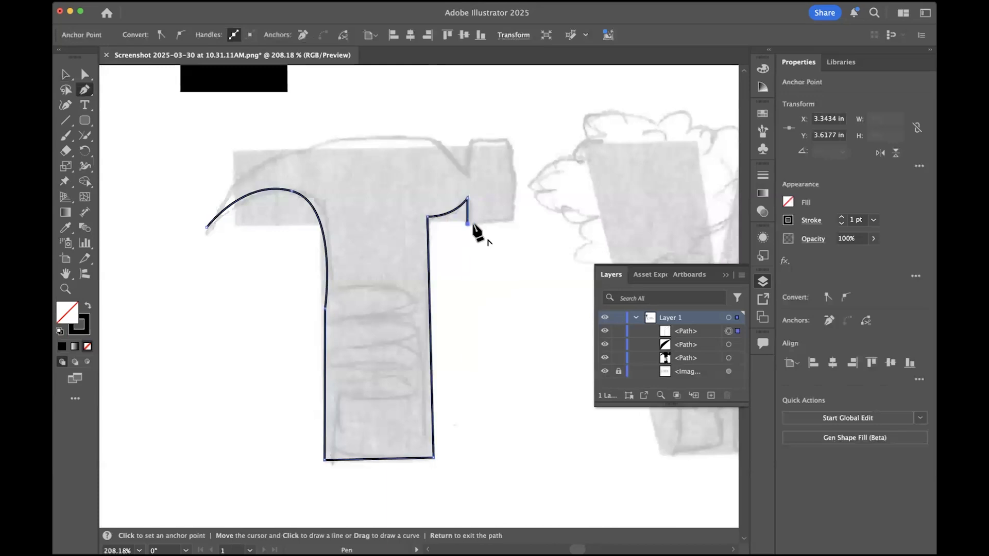
{"action": "left_click", "coordinate": [515, 223]}
{"action": "left_click", "coordinate": [513, 132]}
{"action": "left_click", "coordinate": [468, 132]}
{"action": "left_click", "coordinate": [468, 172]}
- Close the hammer outline with a curve over the top of the claw to its tip, and deselect the path
{"action": "left_click_drag", "start_coordinate": [411, 133], "coordinate": [355, 135]}
{"action": "left_click", "coordinate": [206, 227]}
{"action": "left_click_drag", "start_coordinate": [194, 269], "coordinate": [163, 334]}
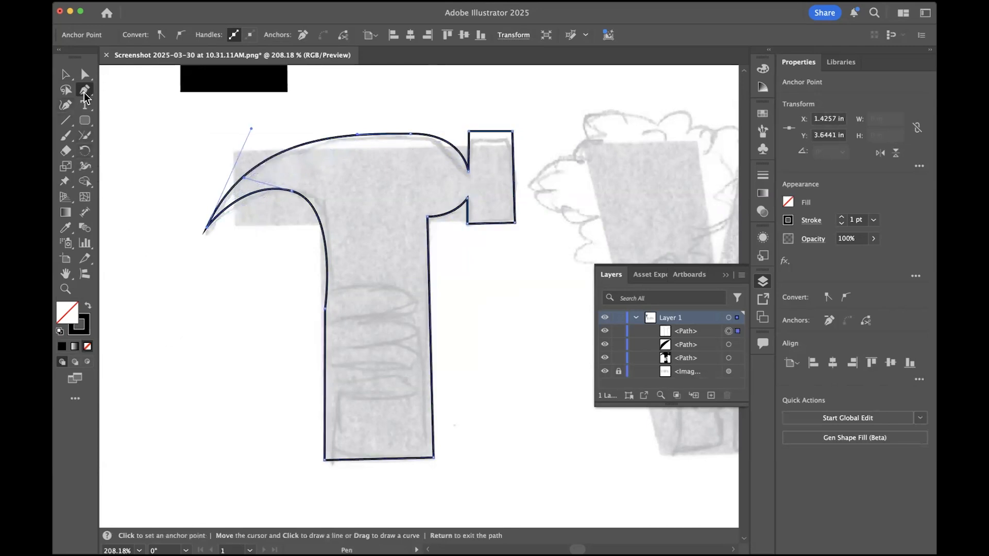
{"action": "left_click", "coordinate": [67, 79]}
{"action": "left_click", "coordinate": [141, 298]}
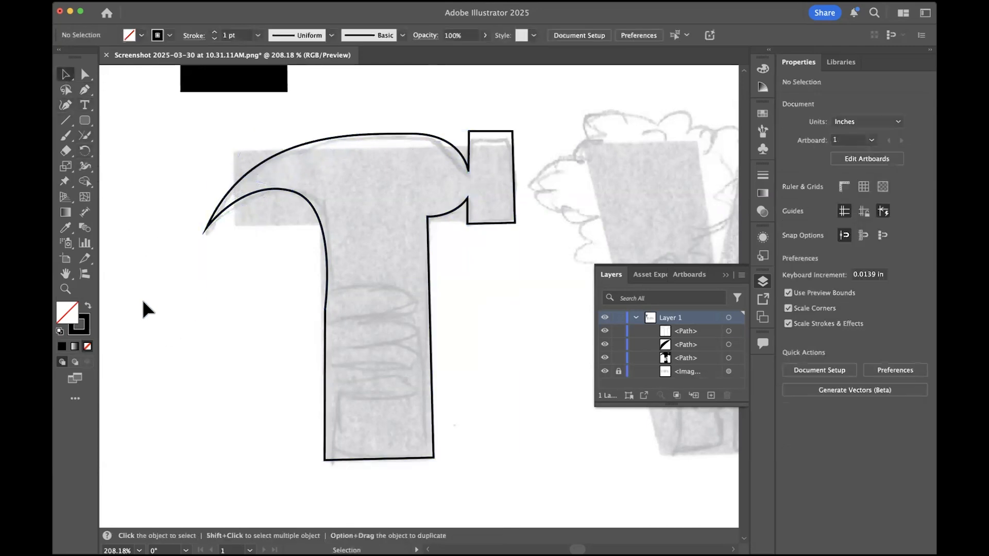
- Draw a rounded rectangle about 0.79 in wide and 0.20 in high across the handle as the first finger
{"action": "left_click_drag", "start_coordinate": [85, 120], "coordinate": [110, 133]}
{"action": "left_click_drag", "start_coordinate": [304, 289], "coordinate": [410, 316]}
{"action": "left_click", "coordinate": [63, 75]}
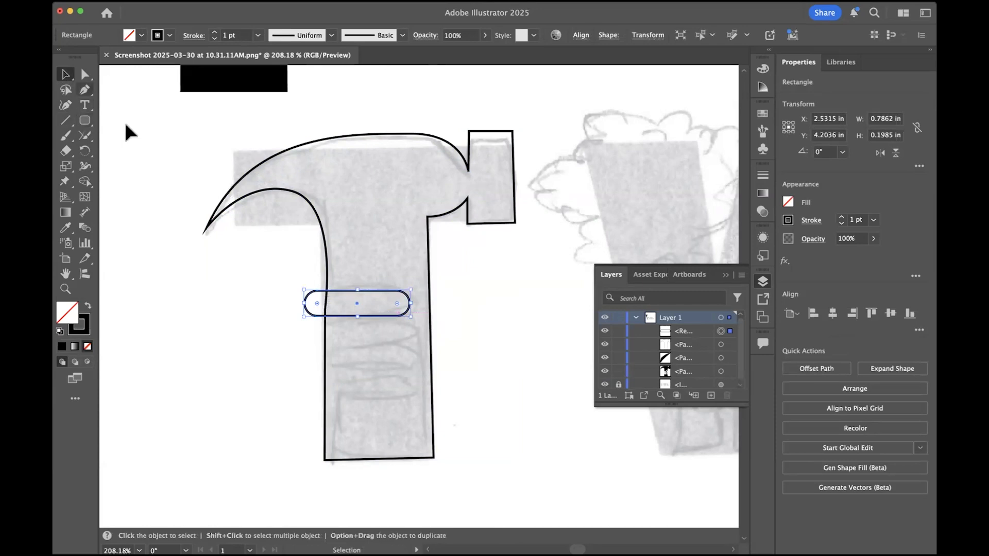
- Duplicate the finger shape into a vertical stack of four, scale the stack down slightly and shift it over the handle's right edge
{"action": "left_click", "coordinate": [351, 278]}
{"action": "left_click", "coordinate": [379, 297]}
{"action": "left_click_drag", "start_coordinate": [378, 298], "coordinate": [380, 384]}
{"action": "left_click", "coordinate": [397, 415]}
{"action": "mouse_move", "coordinate": [348, 274]}
{"action": "left_mouse_down"}
{"action": "mouse_move", "coordinate": [388, 407]}
{"action": "mouse_move", "coordinate": [363, 387]}
{"action": "left_mouse_up"}
{"action": "left_click_drag", "start_coordinate": [375, 313], "coordinate": [419, 319]}
{"action": "left_click", "coordinate": [510, 335]}
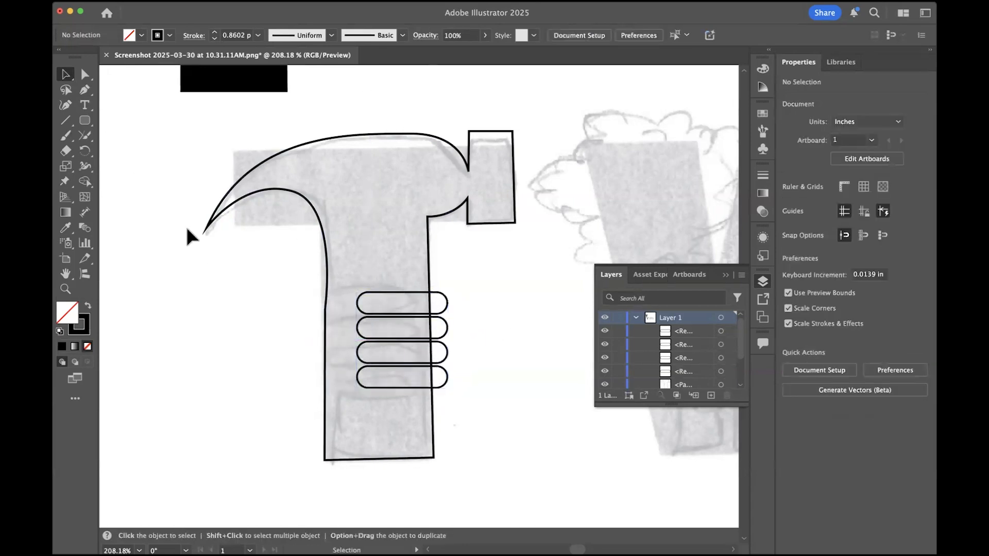
- Draw a rounded rectangle as the thumb, rotate it about 58° and place it over the handle's left edge above the palm area
{"action": "left_click", "coordinate": [85, 120]}
{"action": "mouse_move", "coordinate": [157, 259]}
{"action": "left_mouse_down"}
{"action": "mouse_move", "coordinate": [203, 289]}
{"action": "mouse_move", "coordinate": [229, 287]}
{"action": "mouse_move", "coordinate": [202, 215]}
{"action": "left_mouse_up"}
{"action": "key", "text": "v"}
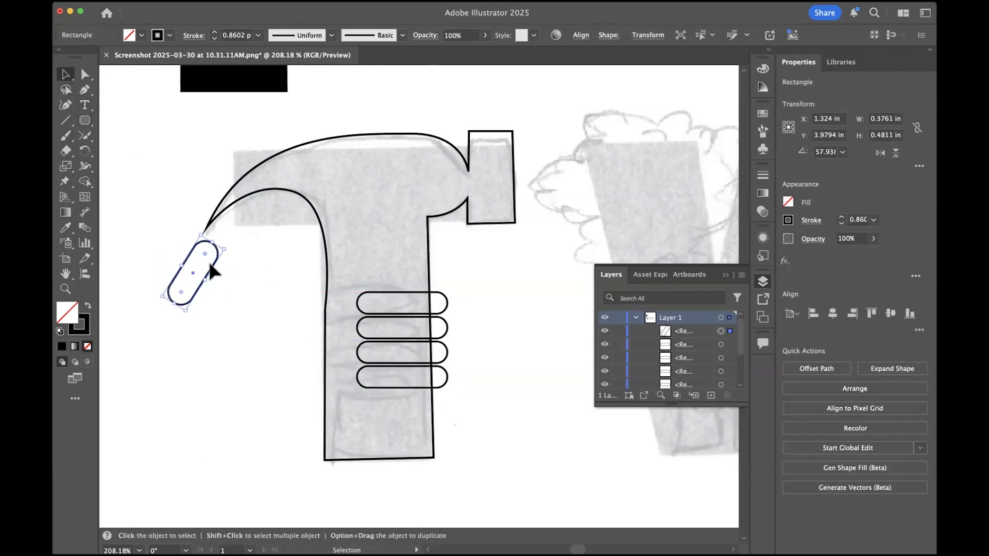
{"action": "left_click_drag", "start_coordinate": [217, 273], "coordinate": [353, 303]}
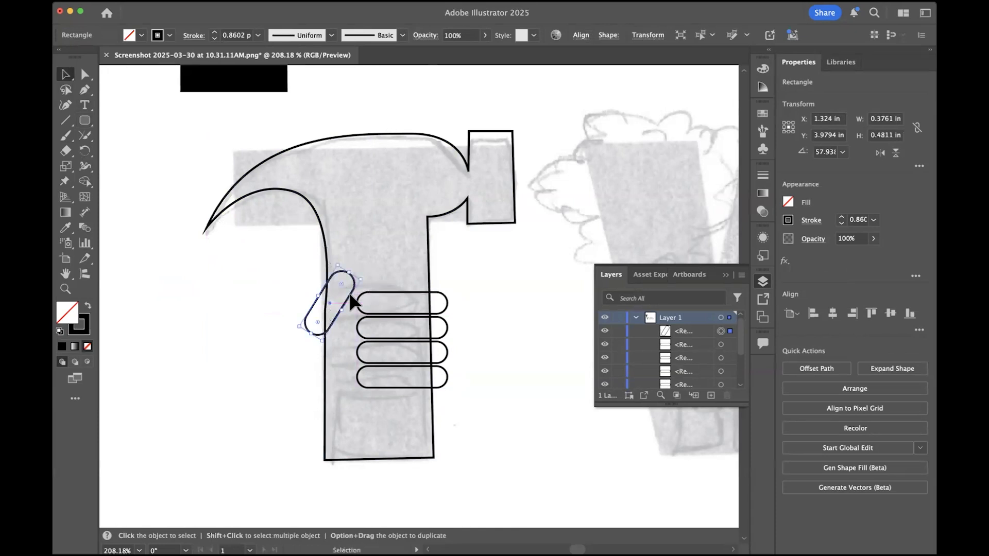
{"action": "left_click", "coordinate": [498, 348]}
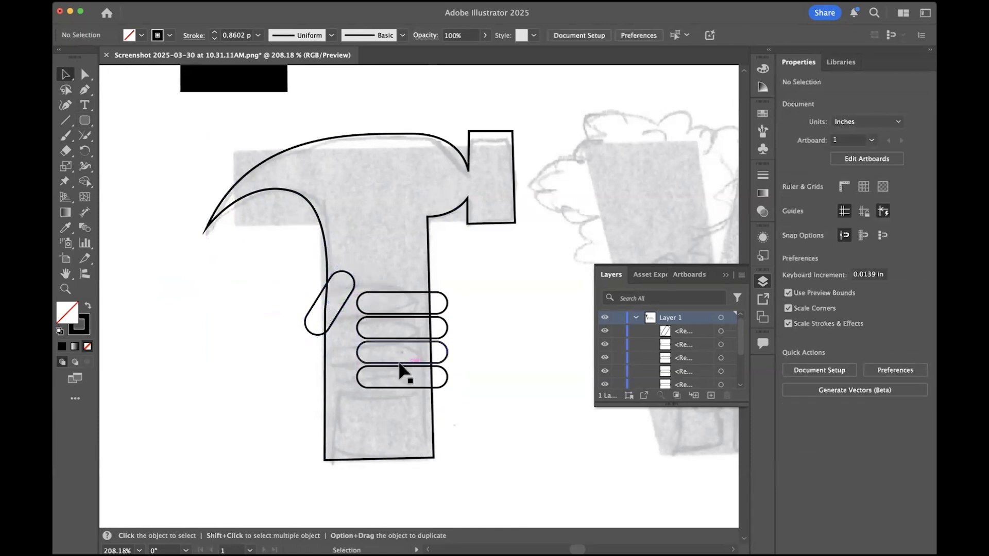
- Select the hammer outline with the finger and thumb shapes and make them a Live Paint group with the Live Paint Bucket
{"action": "left_click", "coordinate": [85, 183]}
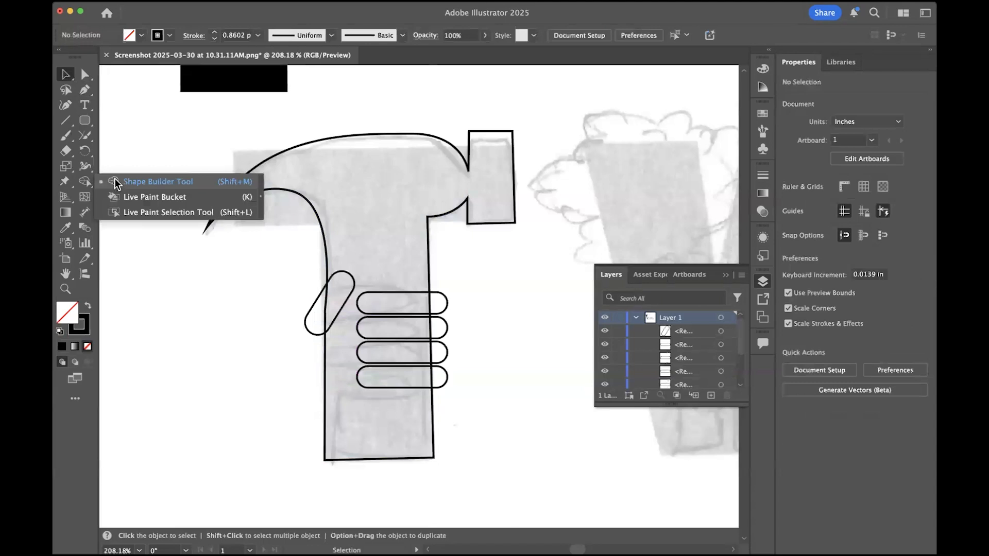
{"action": "left_click", "coordinate": [115, 182]}
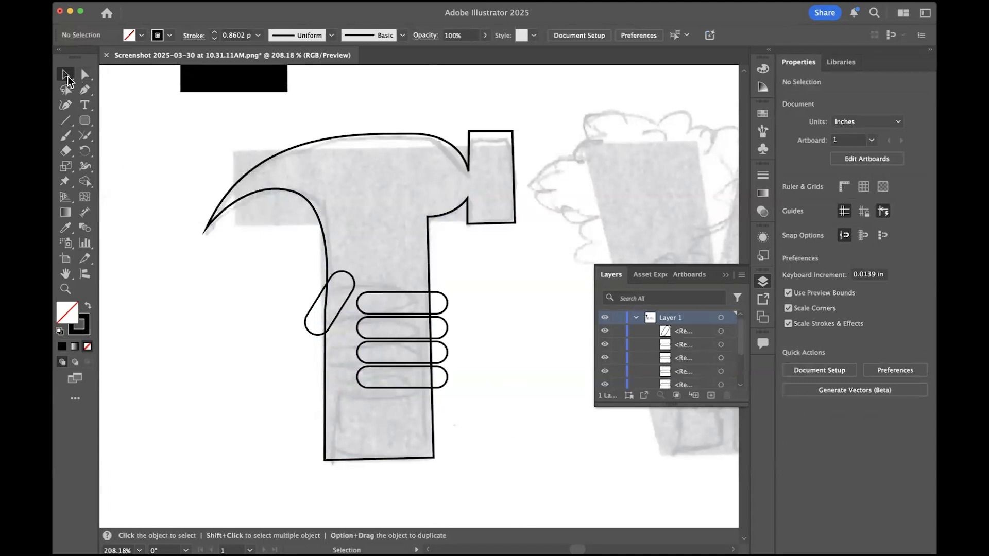
{"action": "left_click_drag", "start_coordinate": [205, 141], "coordinate": [560, 514]}
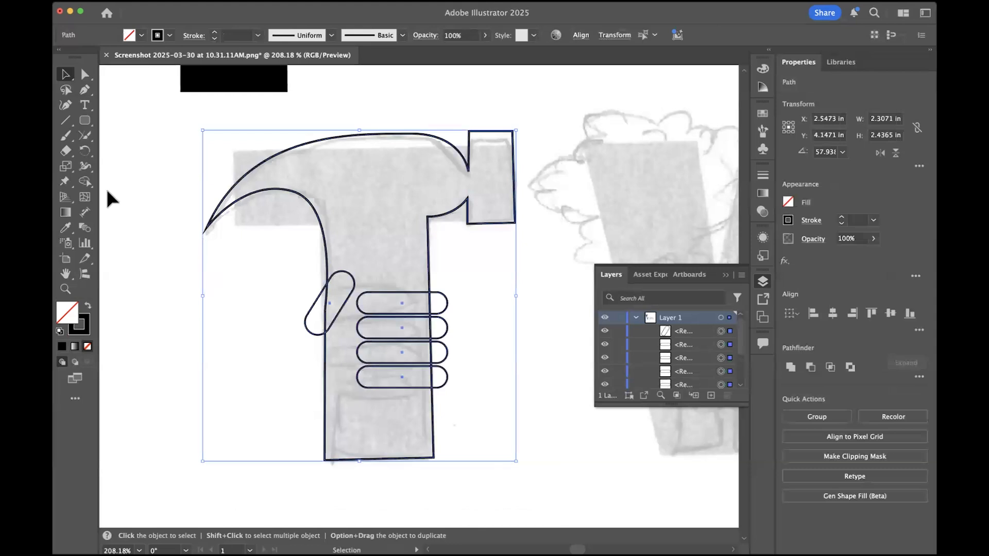
{"action": "left_click", "coordinate": [86, 185]}
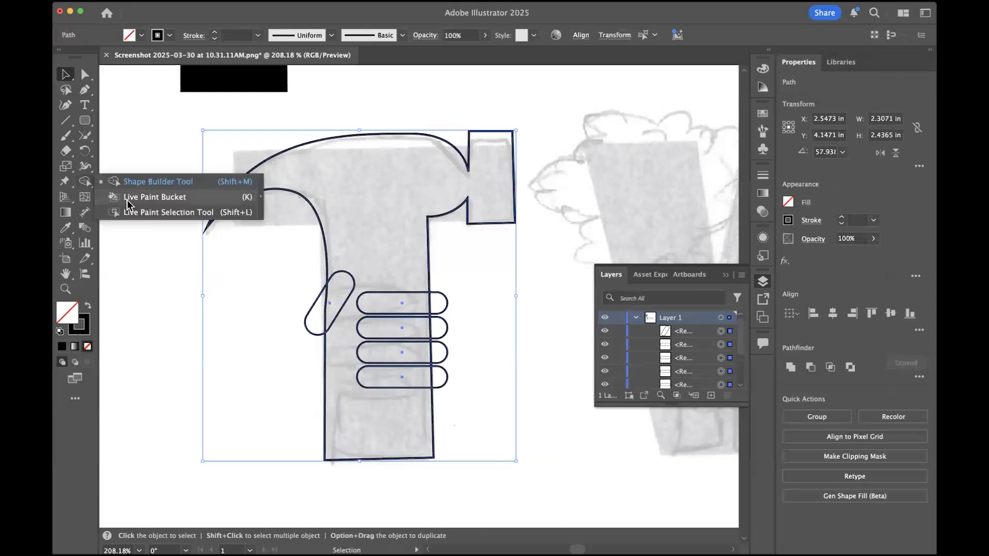
{"action": "left_click", "coordinate": [184, 201]}
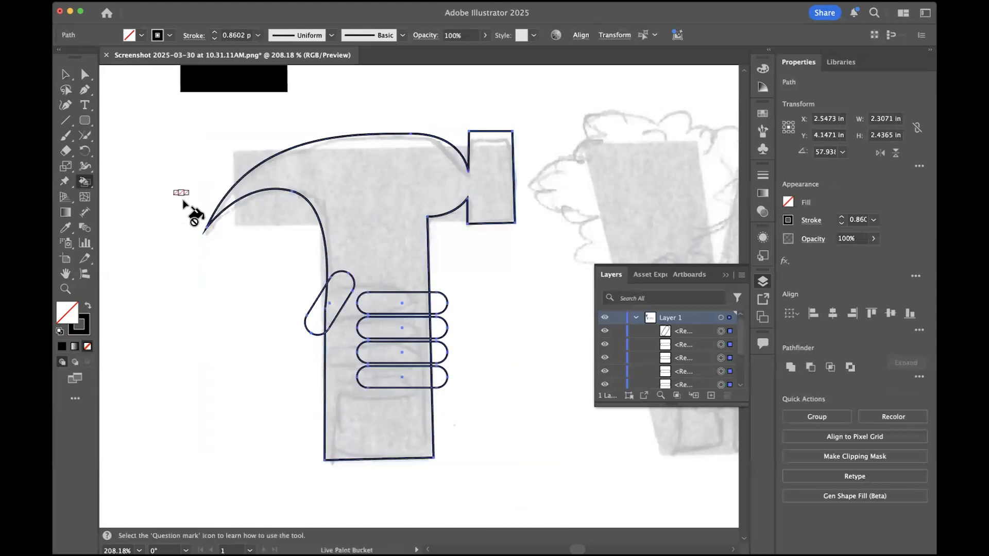
{"action": "left_click", "coordinate": [368, 193]}
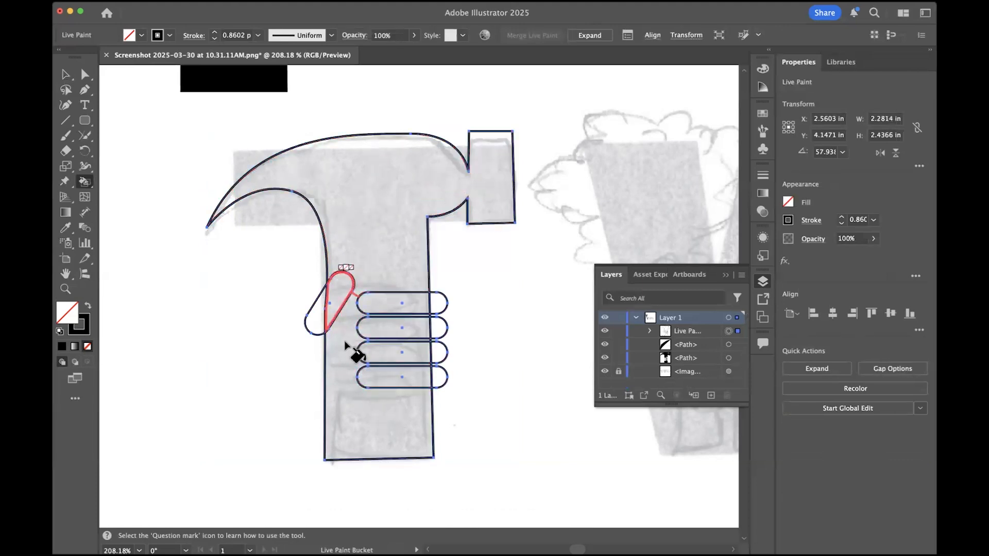
- Swap fill and stroke, and fill the hammer head and handle with black, leaving the finger and thumb areas empty
{"action": "left_click", "coordinate": [87, 306]}
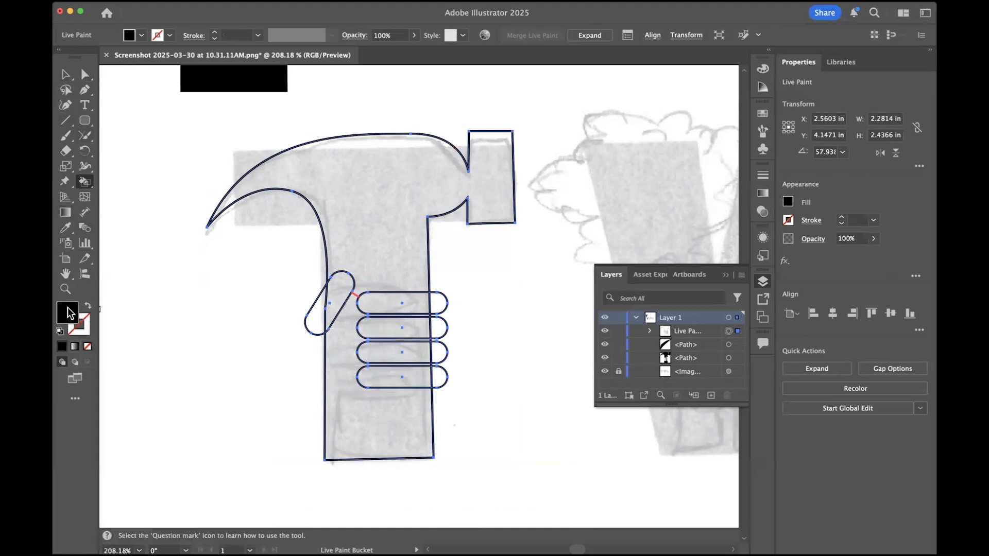
{"action": "left_click", "coordinate": [362, 211]}
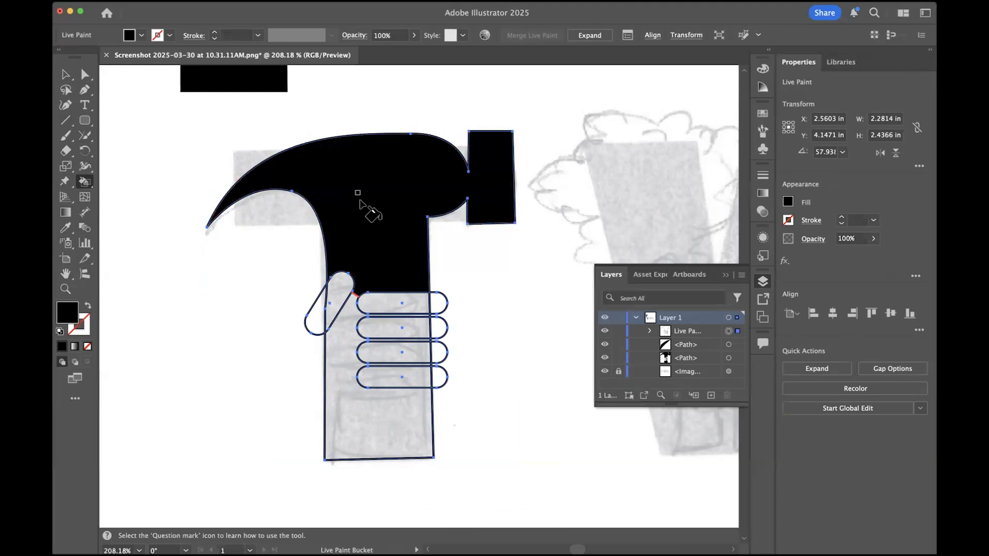
{"action": "left_click", "coordinate": [336, 349]}
{"action": "scroll", "coordinate": [441, 420], "scroll_direction": "up", "scroll_amount": 2}
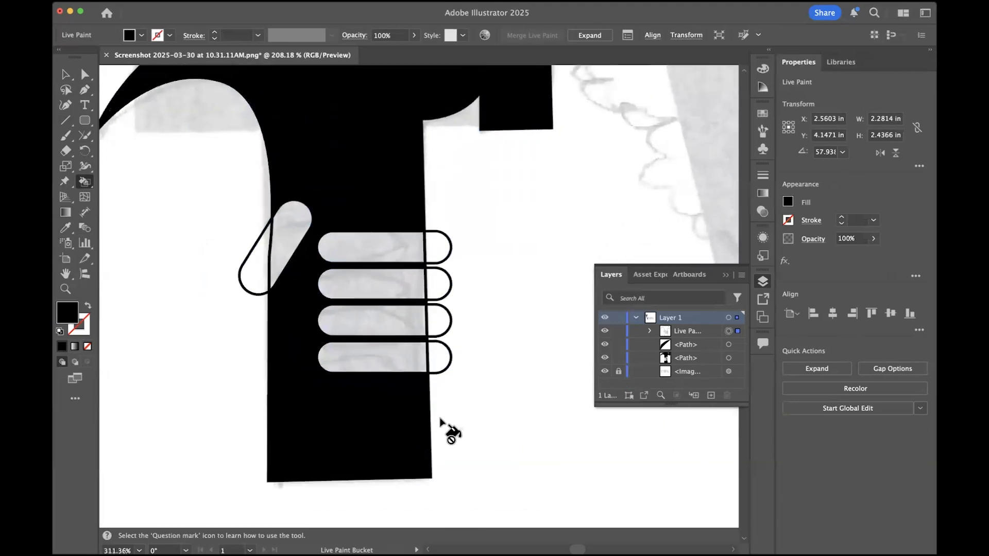
{"action": "scroll", "coordinate": [440, 419], "scroll_direction": "down", "scroll_amount": 2}
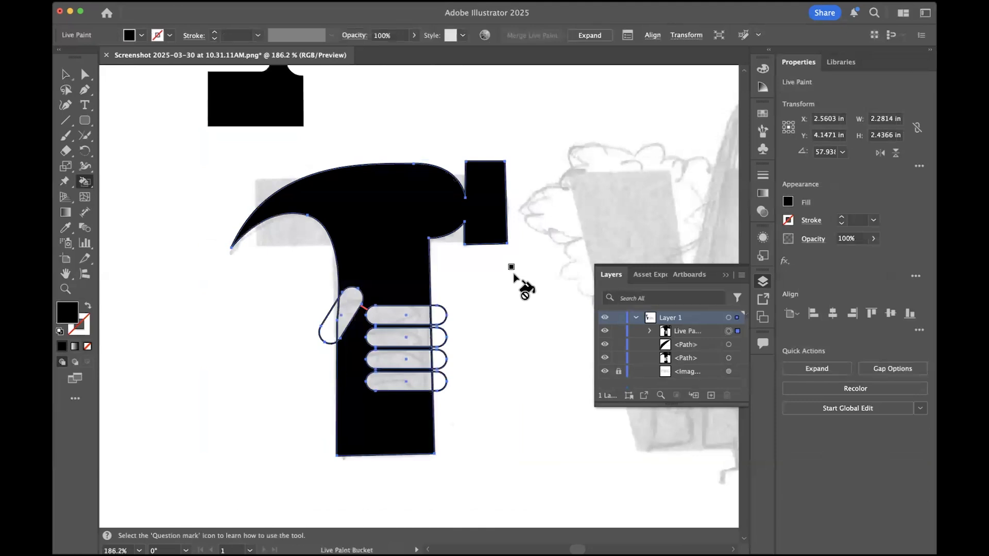
{"action": "scroll", "coordinate": [427, 379], "scroll_direction": "up", "scroll_amount": 3}
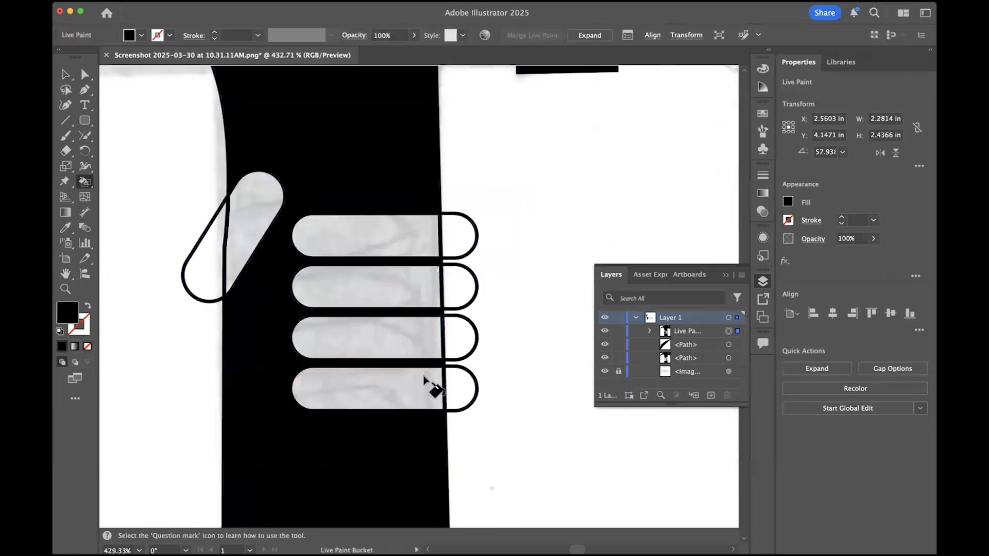
{"action": "scroll", "coordinate": [424, 380], "scroll_direction": "down", "scroll_amount": 3}
- Set the Live Paint group's stroke to none and deselect it
{"action": "key", "text": "v"}
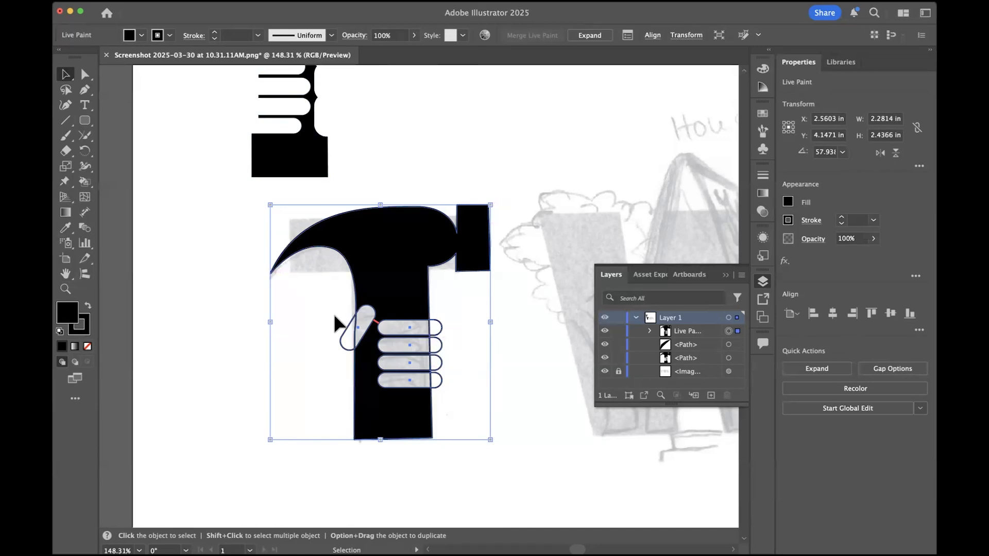
{"action": "left_click", "coordinate": [87, 323]}
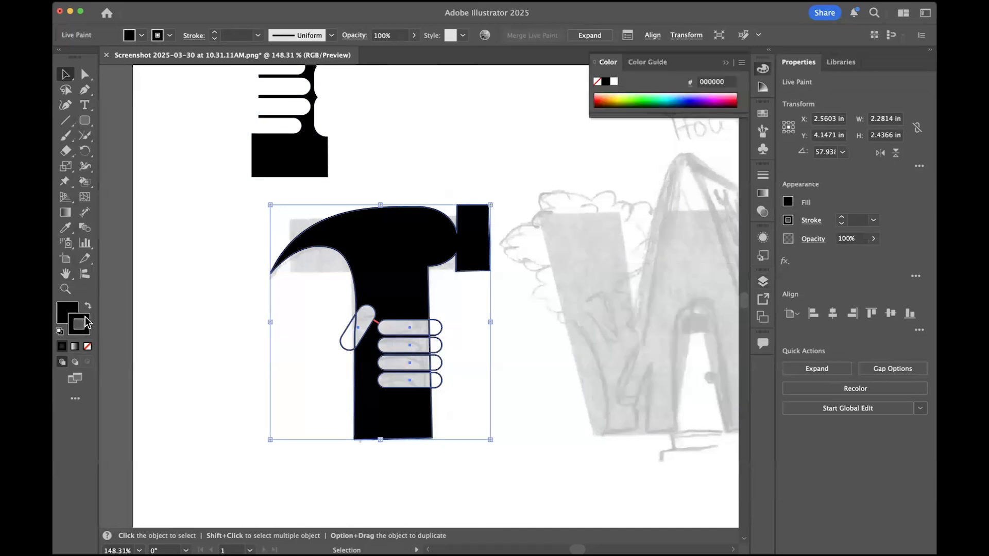
{"action": "left_click", "coordinate": [86, 349]}
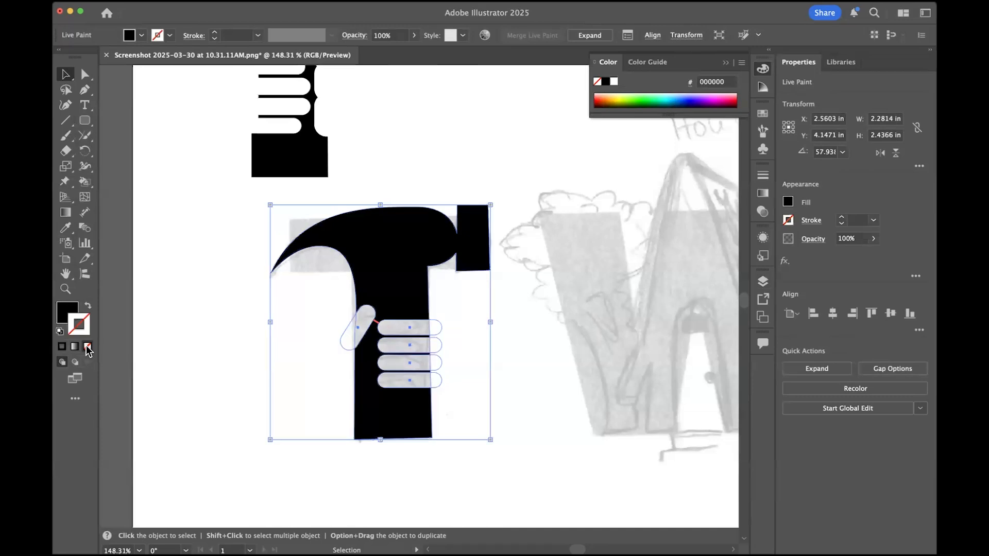
{"action": "left_click", "coordinate": [227, 335]}
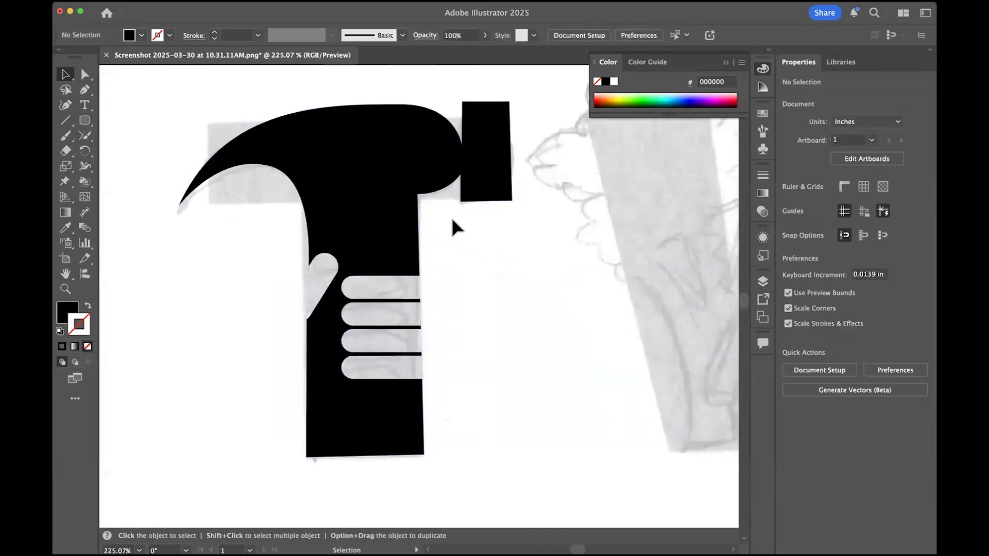
- Draw a vertical rounded rectangle about 0.24 in wide and 0.64 in high below the thumb over the handle's left edge
{"action": "scroll", "coordinate": [451, 217], "scroll_direction": "down", "scroll_amount": 5}
{"action": "scroll", "coordinate": [452, 218], "scroll_direction": "up", "scroll_amount": 4}
{"action": "scroll", "coordinate": [402, 416], "scroll_direction": "up", "scroll_amount": 4}
{"action": "scroll", "coordinate": [480, 317], "scroll_direction": "down", "scroll_amount": 1}
{"action": "scroll", "coordinate": [482, 314], "scroll_direction": "up", "scroll_amount": 2}
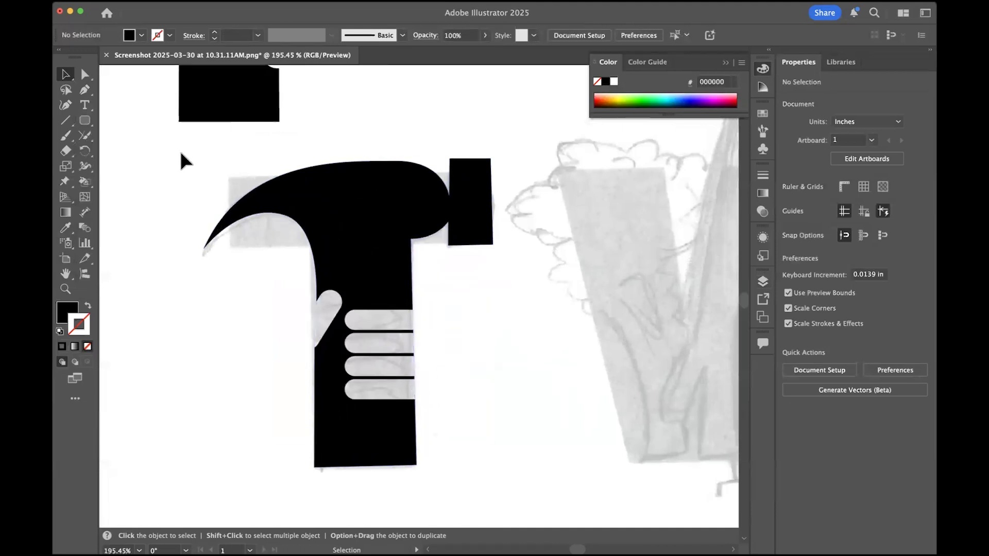
{"action": "left_click", "coordinate": [85, 123]}
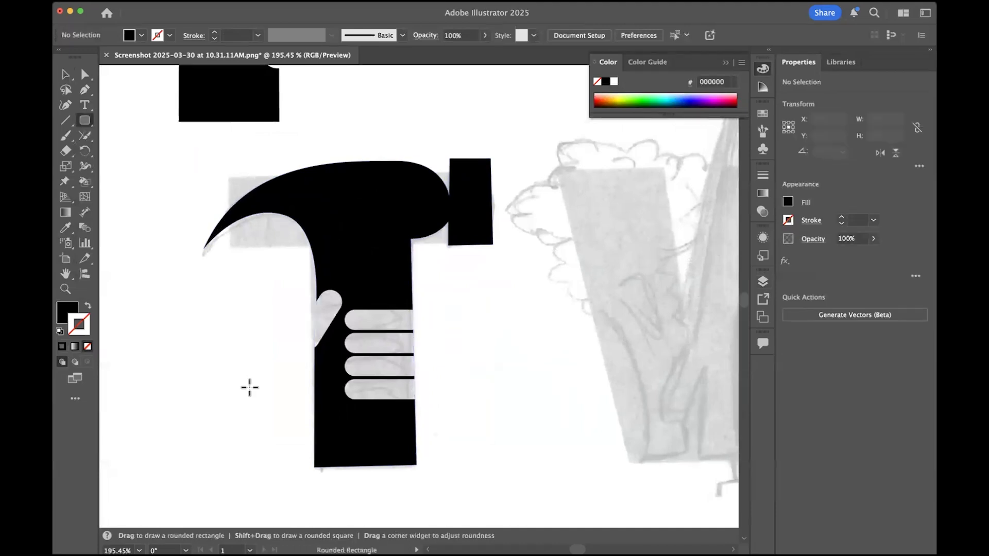
{"action": "scroll", "coordinate": [250, 388], "scroll_direction": "up", "scroll_amount": 4}
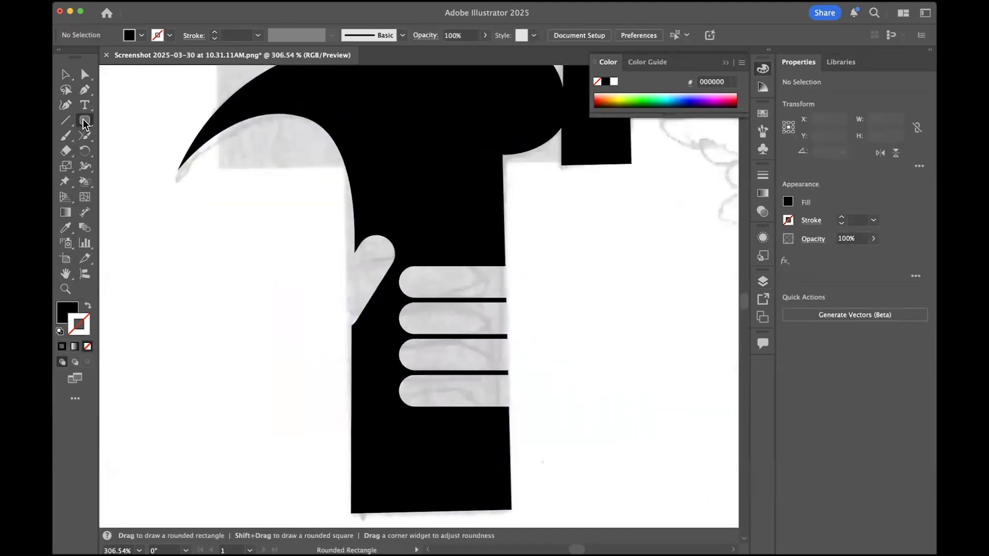
{"action": "left_click_drag", "start_coordinate": [334, 290], "coordinate": [380, 415]}
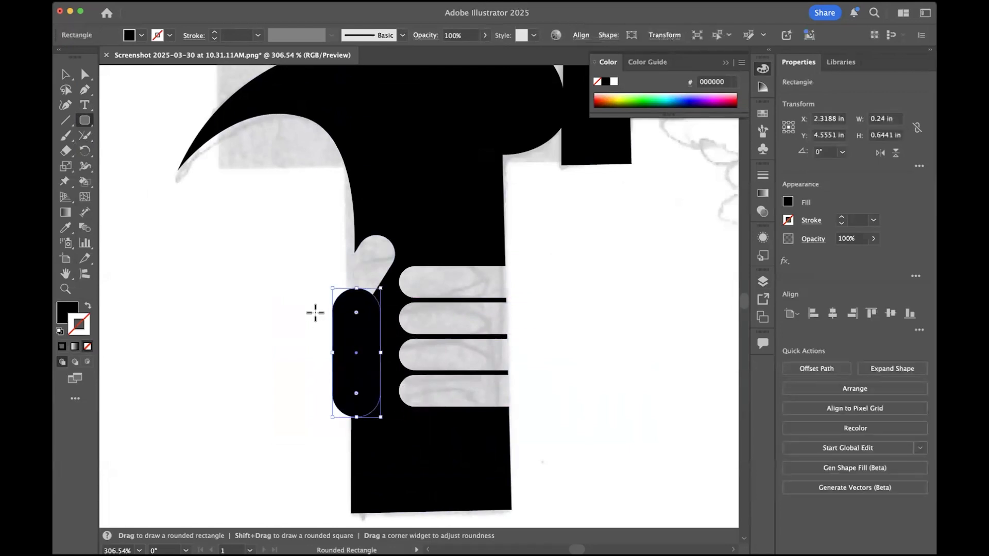
{"action": "scroll", "coordinate": [316, 313], "scroll_direction": "down", "scroll_amount": 5}
{"action": "left_click", "coordinate": [65, 73]}
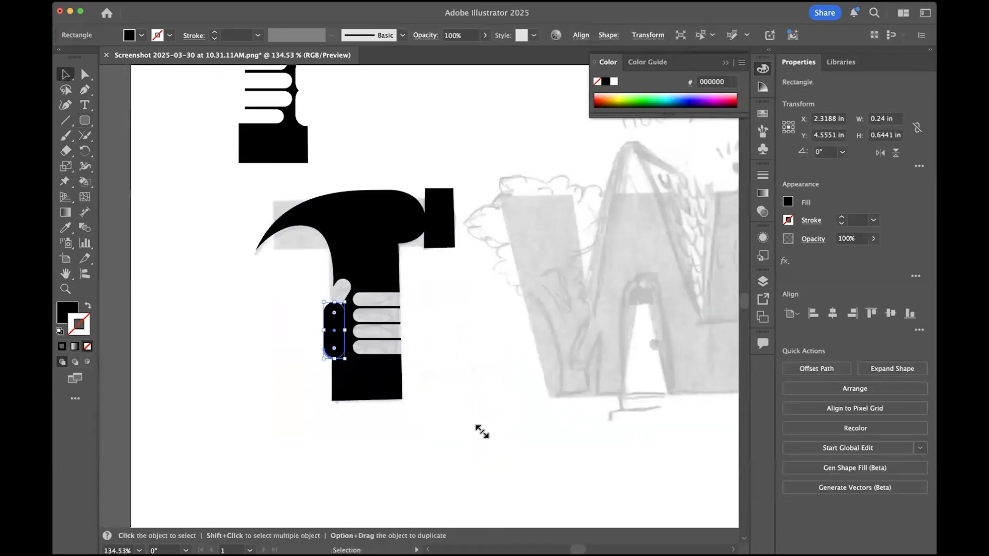
- Select the hammer together with the palm shape, merge them into one Live Paint group and deselect it
{"action": "scroll", "coordinate": [460, 415], "scroll_direction": "up", "scroll_amount": 3}
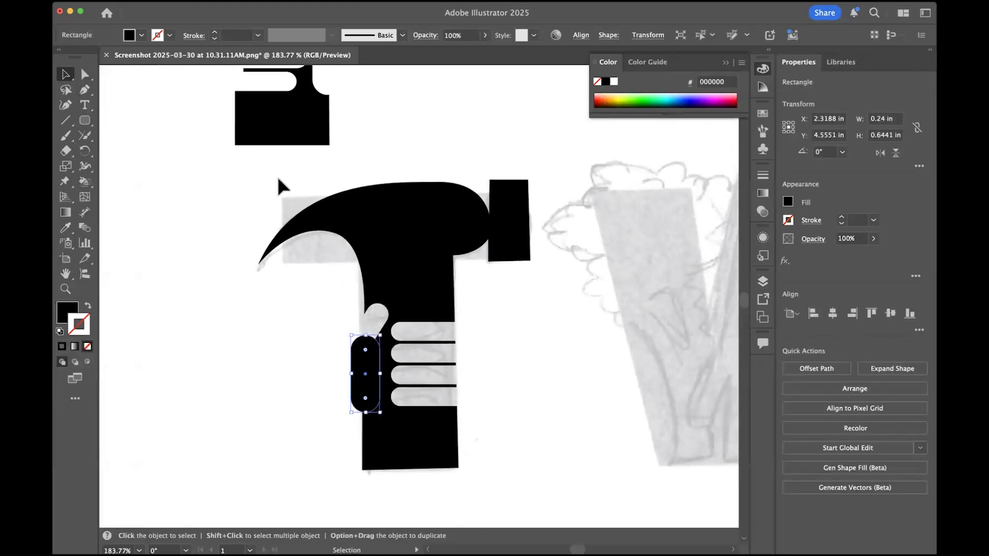
{"action": "left_click_drag", "start_coordinate": [198, 161], "coordinate": [592, 499]}
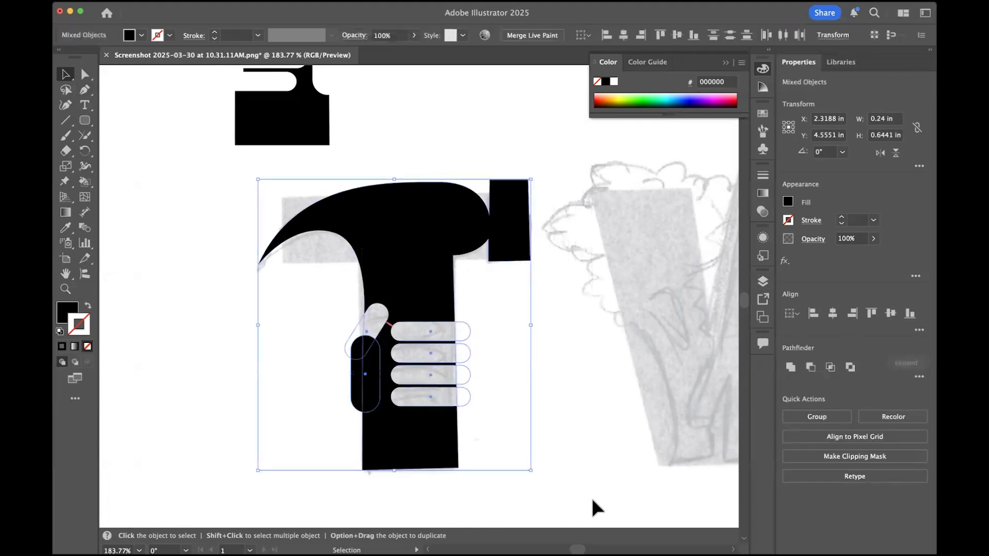
{"action": "left_click", "coordinate": [548, 40]}
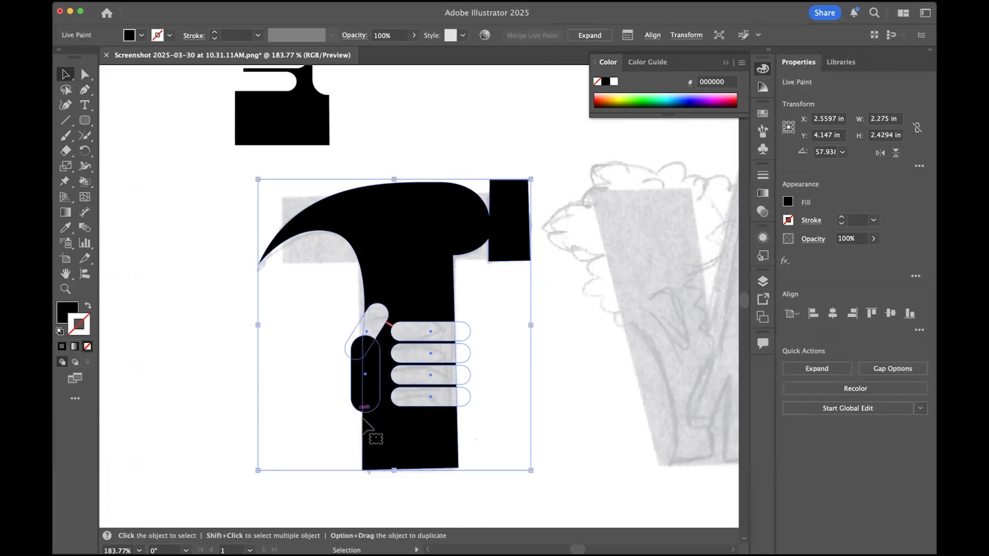
{"action": "left_click", "coordinate": [617, 369]}
- Clear the palm area's black fill using the Live Paint Bucket with fill set to none
{"action": "left_click", "coordinate": [85, 184]}
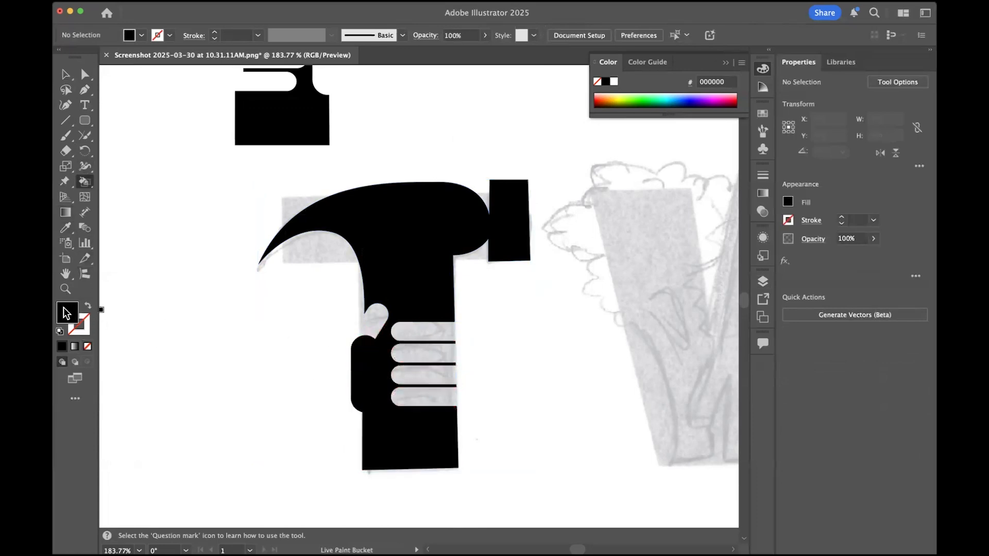
{"action": "left_click", "coordinate": [88, 347]}
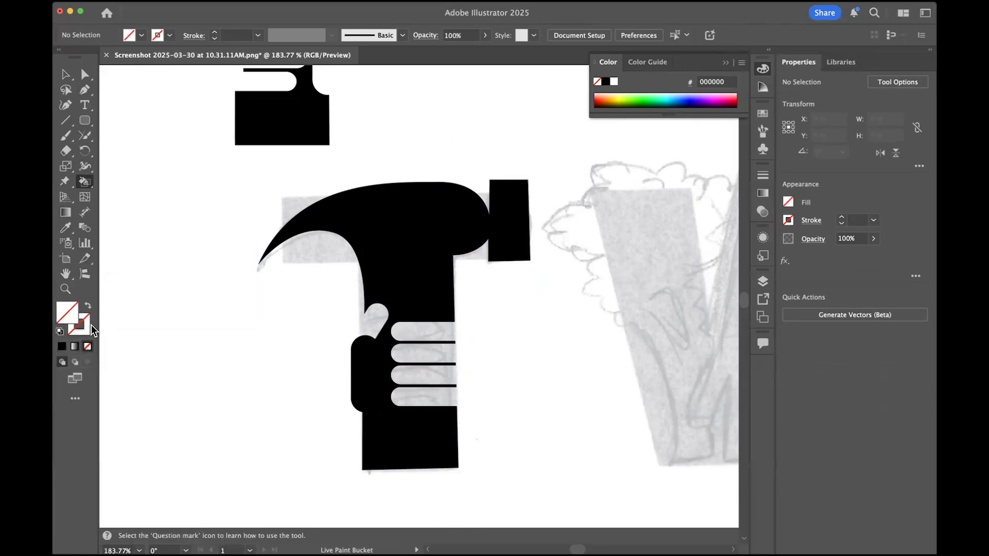
{"action": "left_click", "coordinate": [367, 355]}
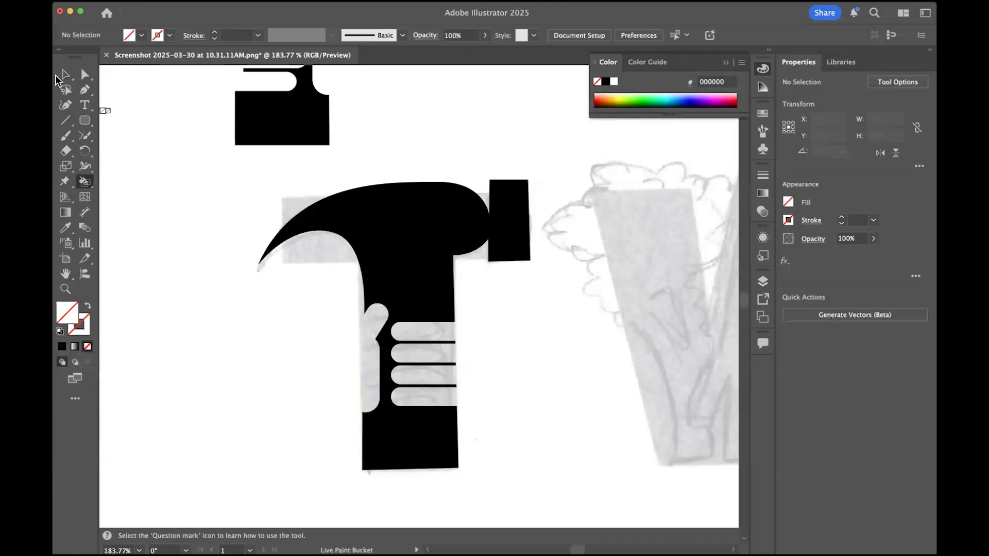
{"action": "left_click", "coordinate": [66, 74]}
- Examine the hammer and its hand cut-out at several zoom levels, alongside the first version
{"action": "scroll", "coordinate": [550, 362], "scroll_direction": "up", "scroll_amount": 2}
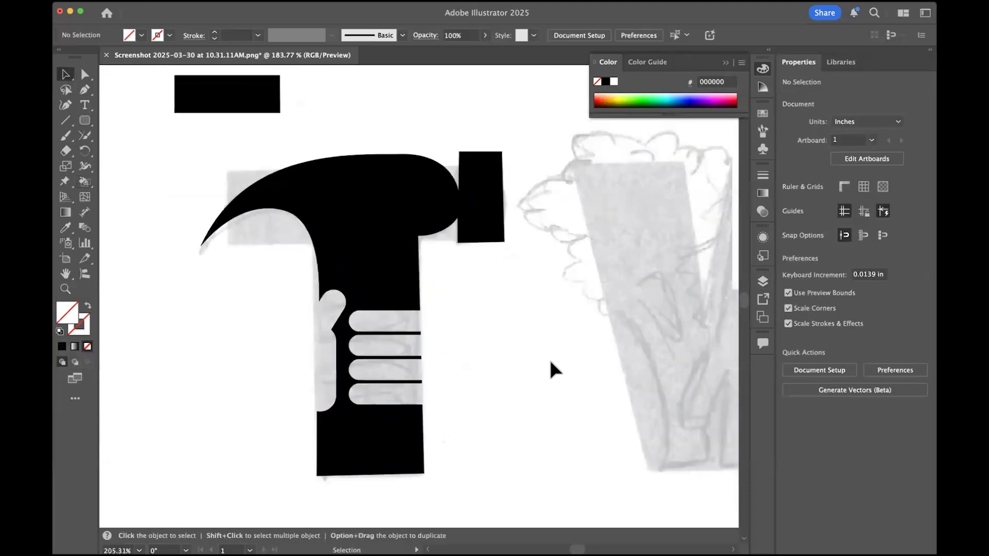
{"action": "scroll", "coordinate": [550, 361], "scroll_direction": "down", "scroll_amount": 4}
{"action": "scroll", "coordinate": [551, 361], "scroll_direction": "up", "scroll_amount": 4}
{"action": "scroll", "coordinate": [550, 362], "scroll_direction": "down", "scroll_amount": 3}
{"action": "scroll", "coordinate": [549, 382], "scroll_direction": "down", "scroll_amount": 5}
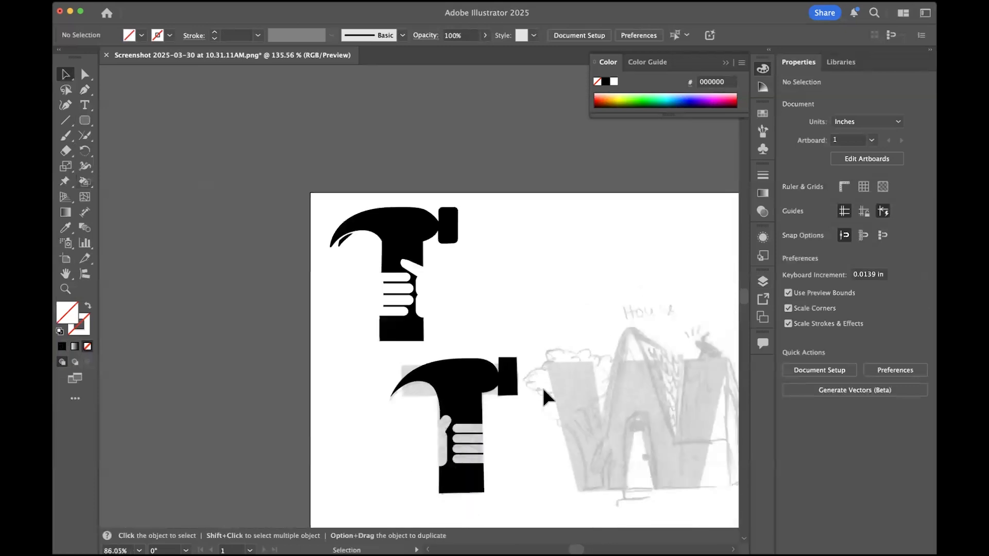
{"action": "scroll", "coordinate": [448, 369], "scroll_direction": "up", "scroll_amount": 2}
{"action": "scroll", "coordinate": [454, 366], "scroll_direction": "up", "scroll_amount": 2}
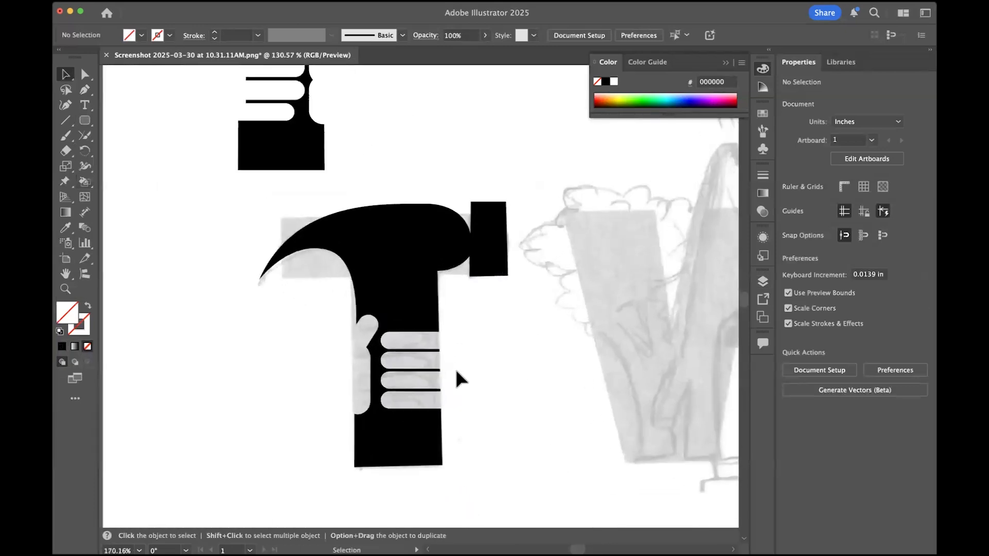